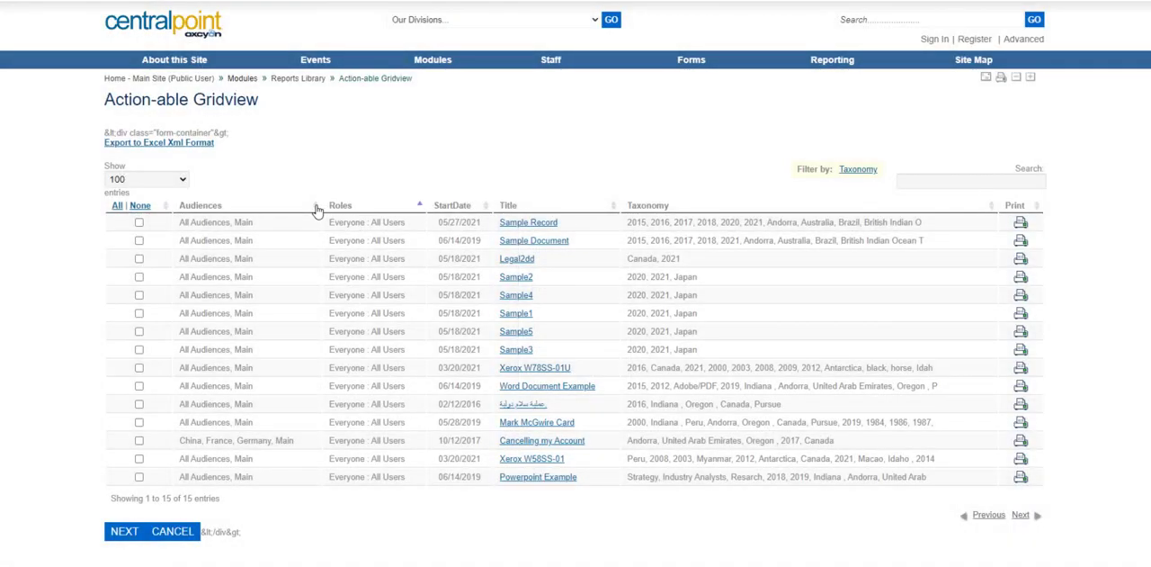
Step: Sort the Action-able Gridview by Audiences, followed by the All/None selection column
left_click(320, 208)
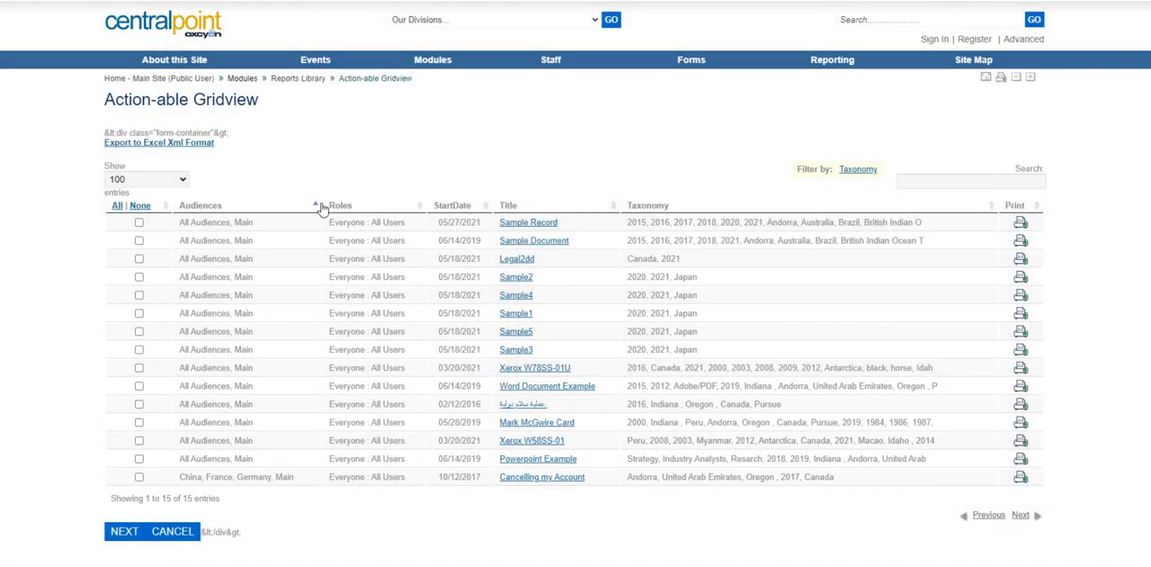
left_click(164, 206)
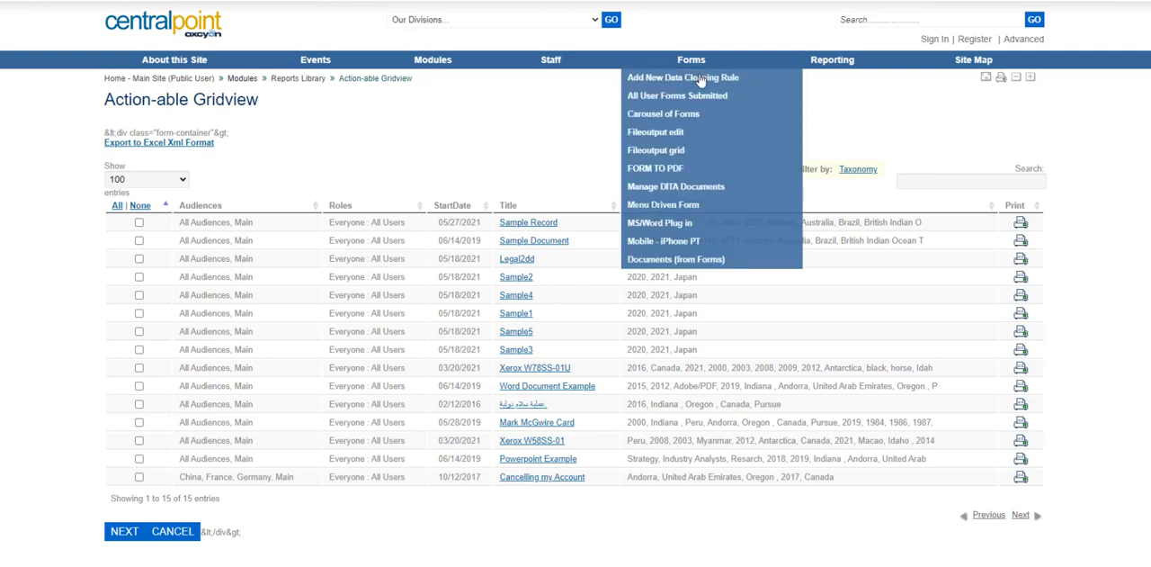
Step: Open the Area Chart (GenA) report from the Reports Library
left_click(836, 61)
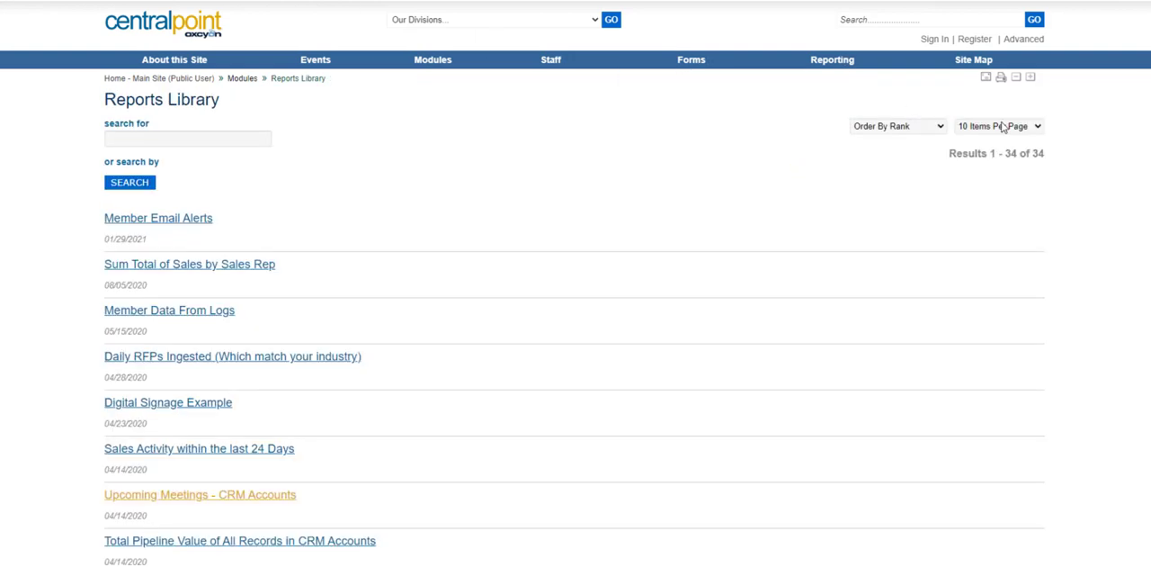
scroll(857, 520, "down", 20)
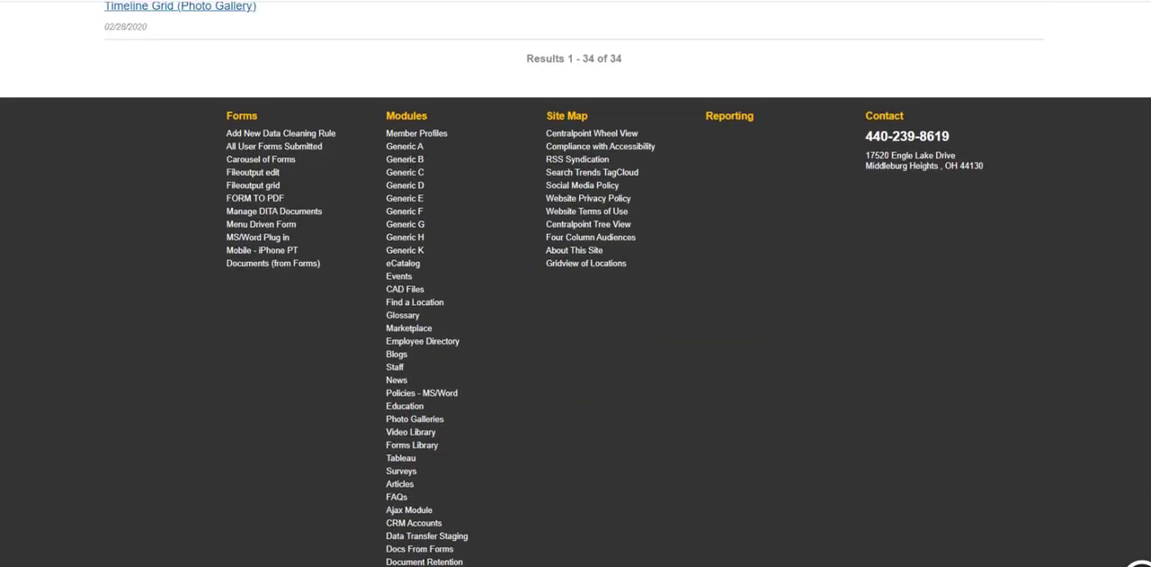
scroll(857, 520, "up", 6)
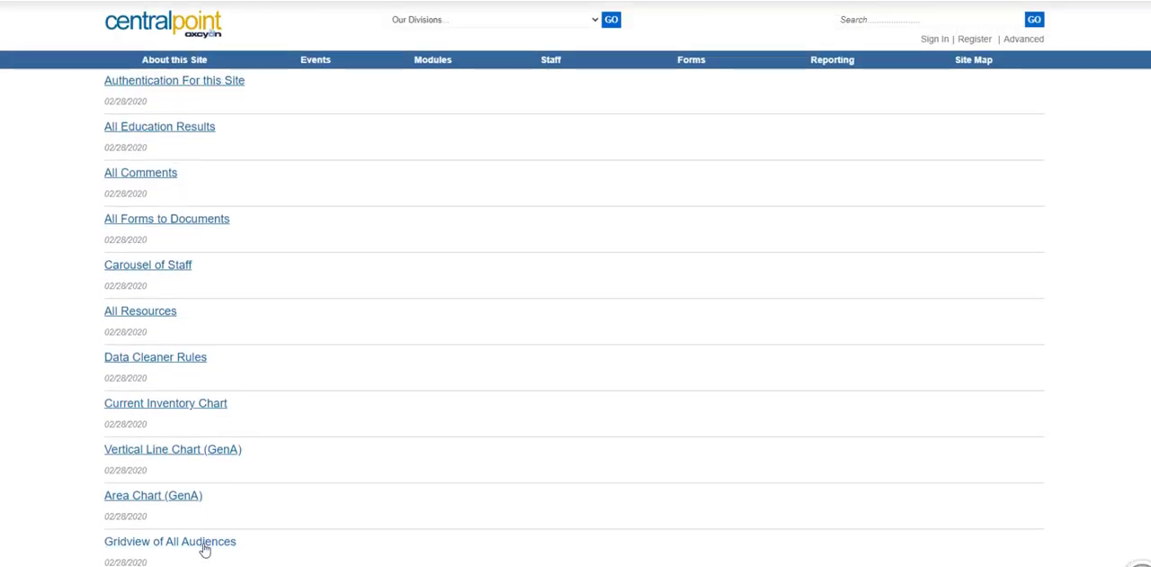
left_click(175, 497)
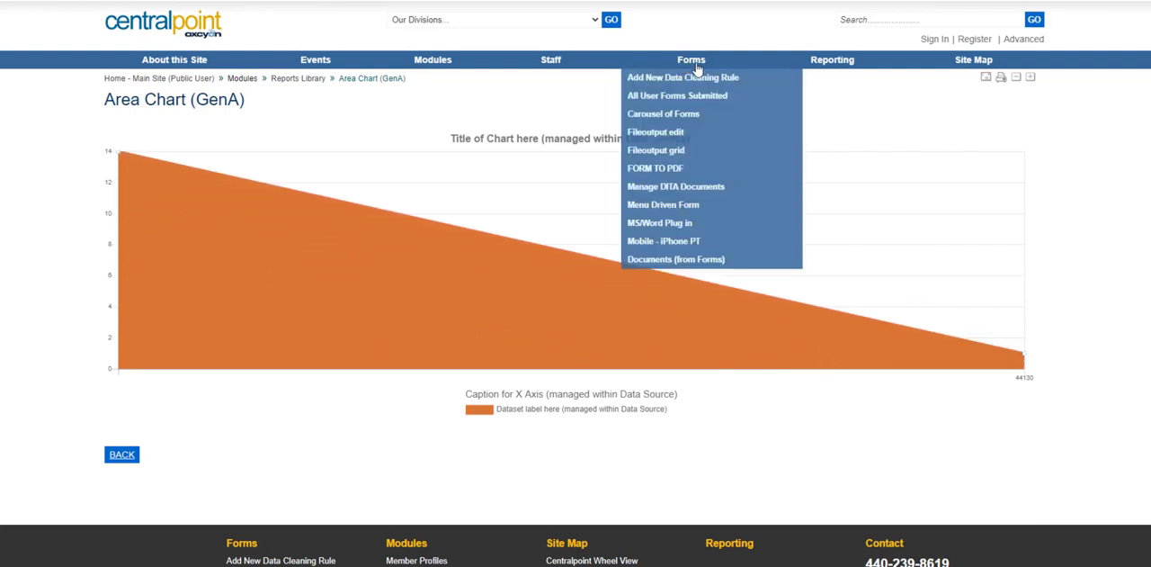
Step: Open the Member Data from Logs (Timesheets) report and sort it by Title in ascending order
left_click(846, 65)
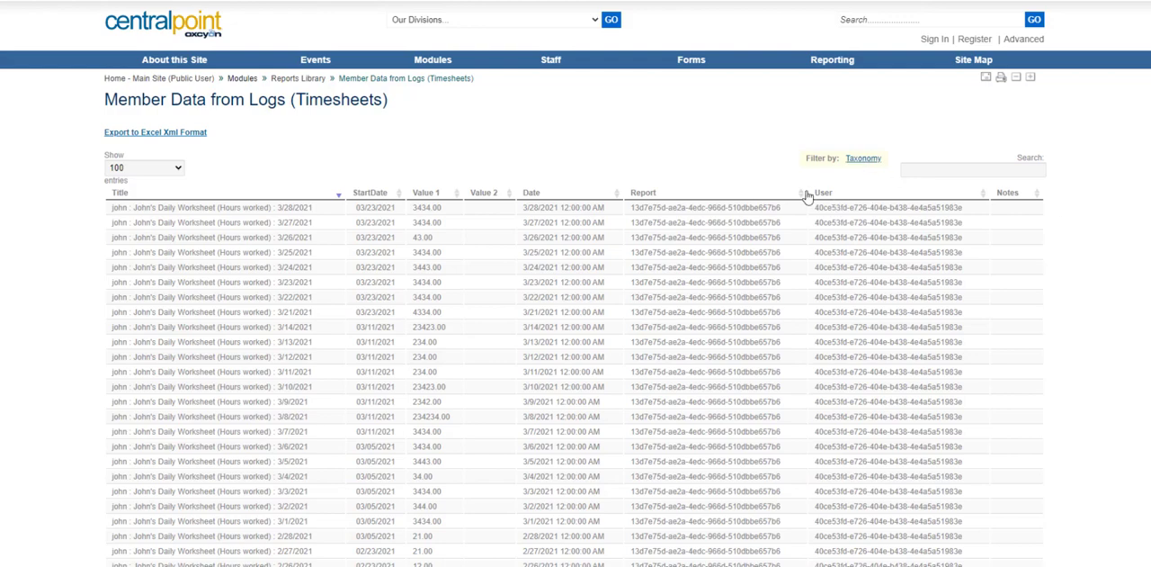
left_click(338, 195)
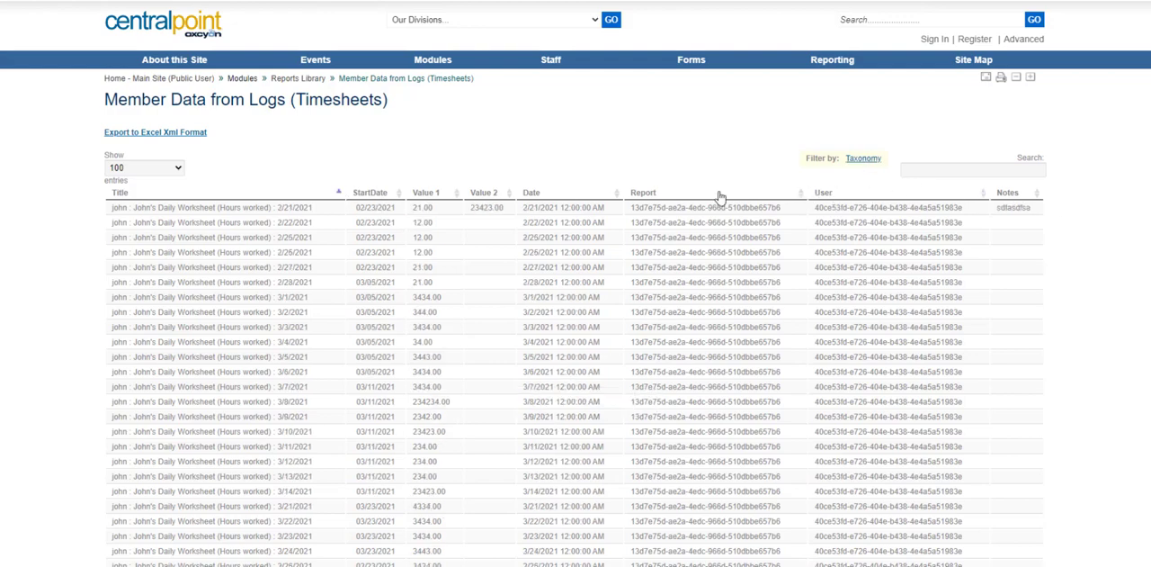
Step: Sign in to the site by entering the account password for the prefilled username
left_click(935, 40)
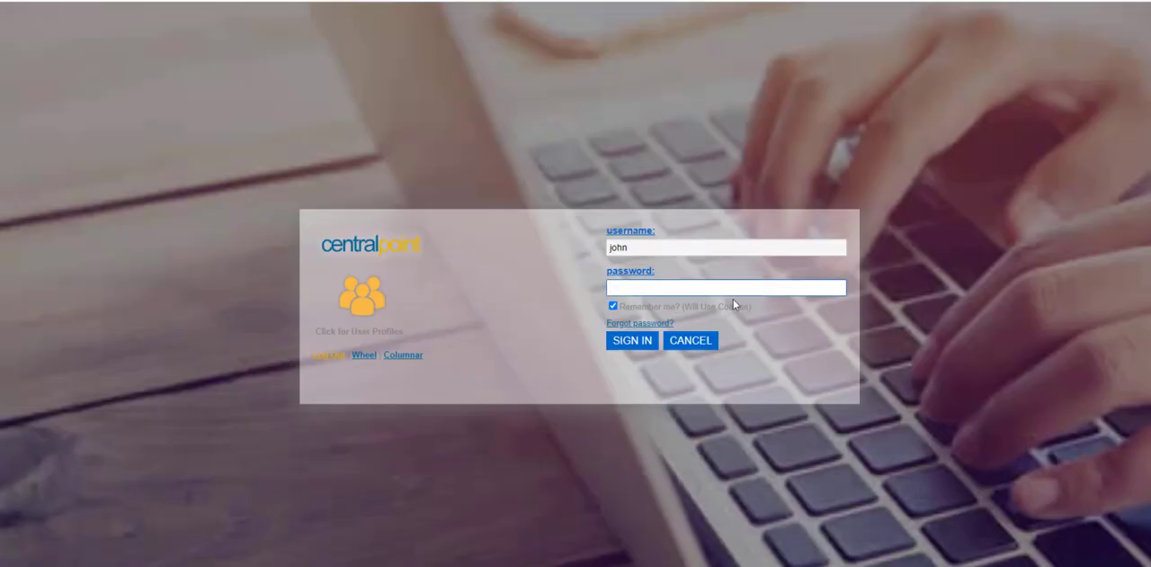
type("•••••••")
left_click(642, 343)
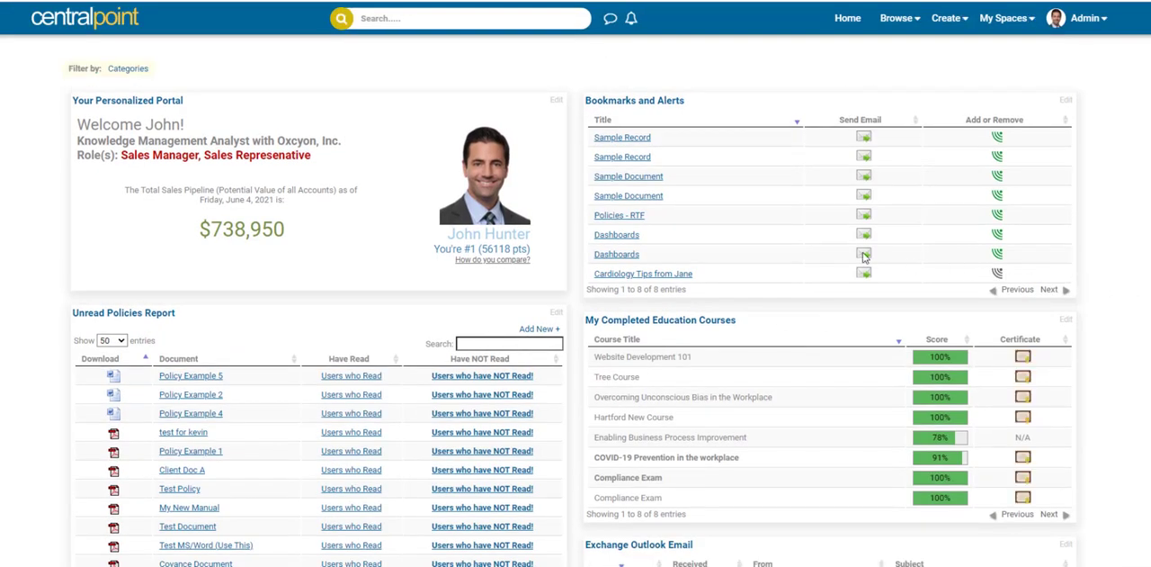
Step: Examine the personalized dashboard's welcome message, bookmarks, unread policies, courses, Outlook email, staff carousel and live chart widgets
left_click_drag(863, 279, 653, 141)
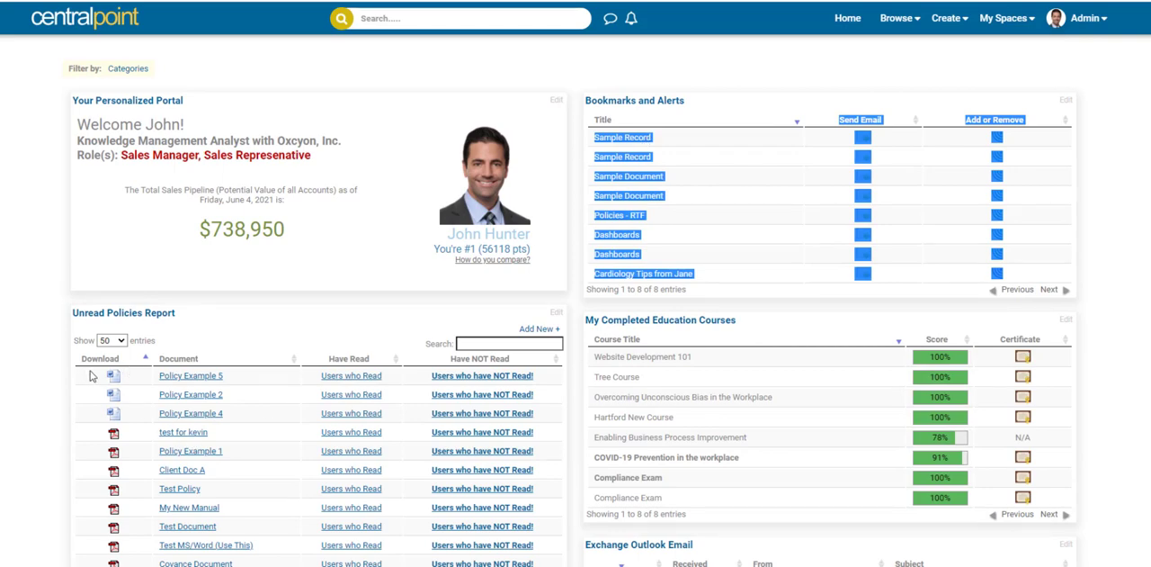
left_click_drag(87, 374, 535, 565)
left_click(1140, 331)
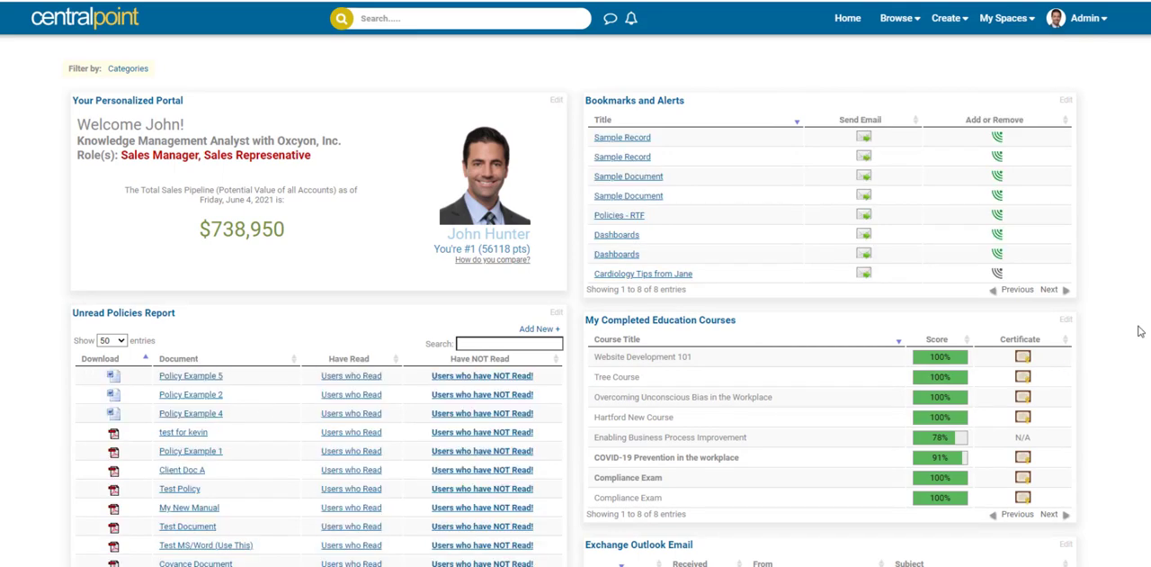
scroll(1140, 331, "down", 6)
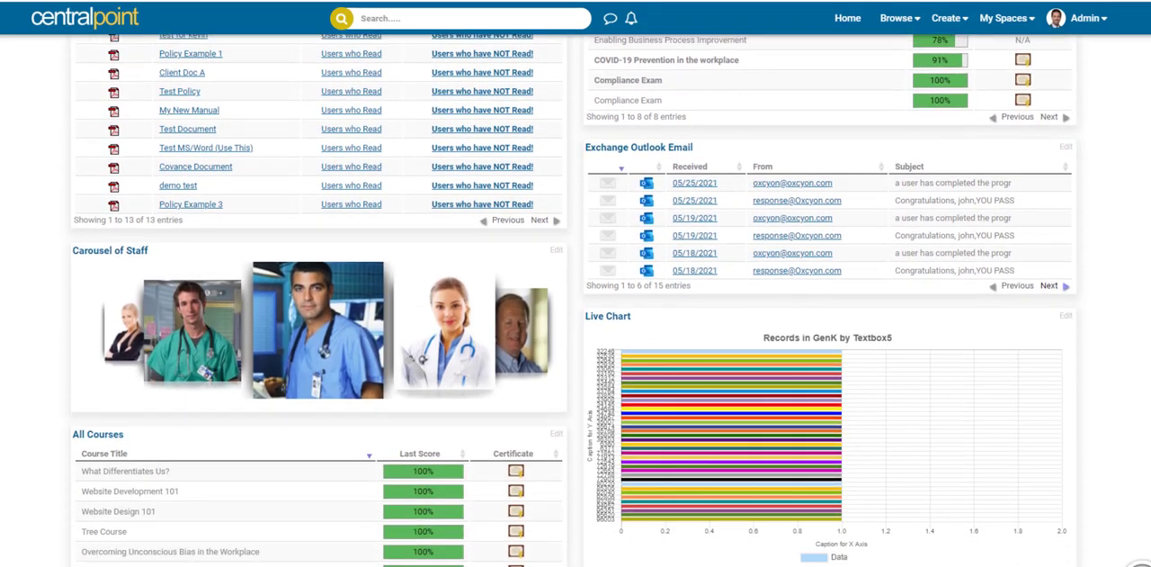
scroll(1140, 331, "down", 2)
scroll(407, 308, "up", 4)
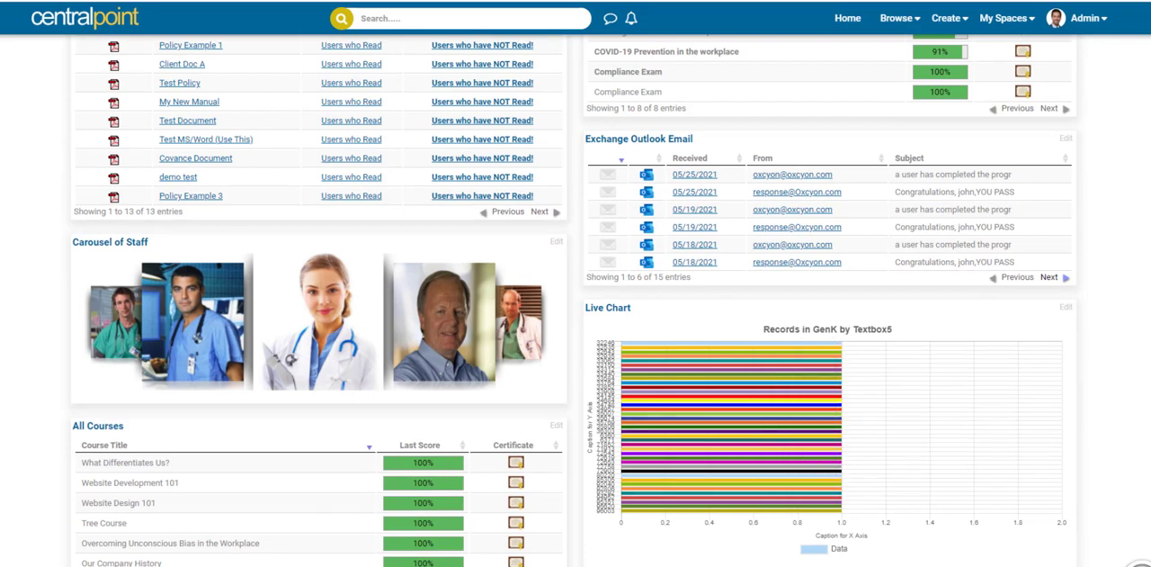
scroll(576, 297, "up", 5)
left_click(1086, 18)
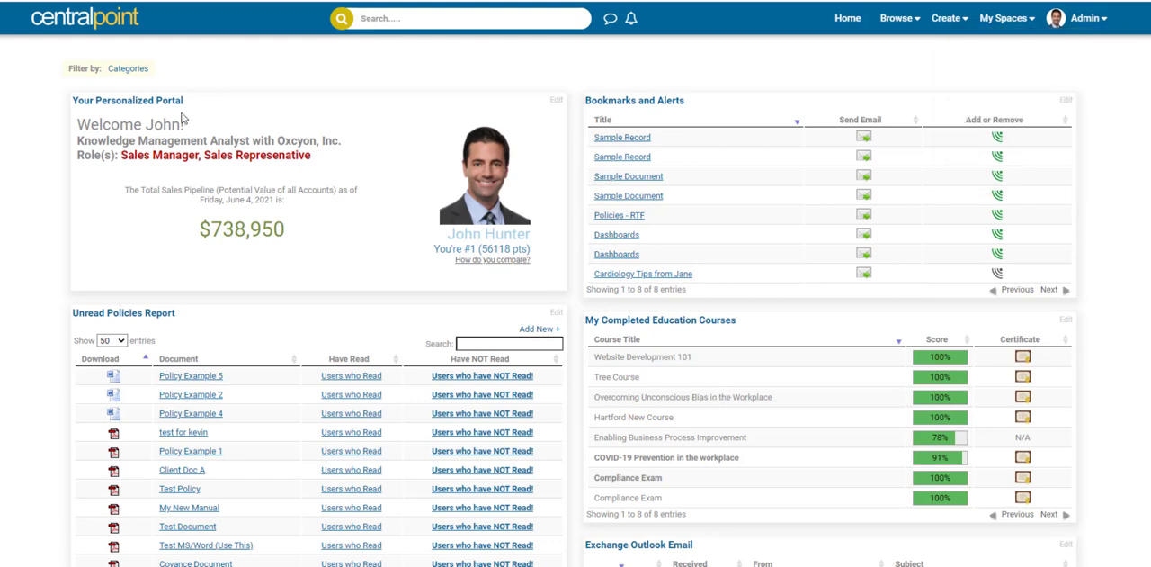
left_click_drag(185, 119, 77, 133)
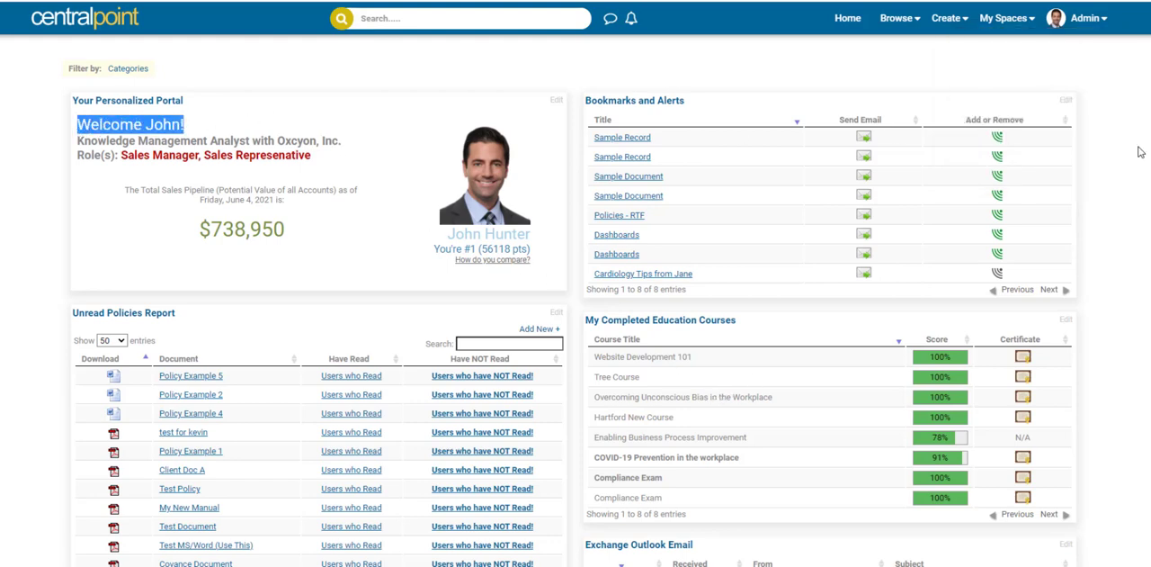
left_click(1107, 128)
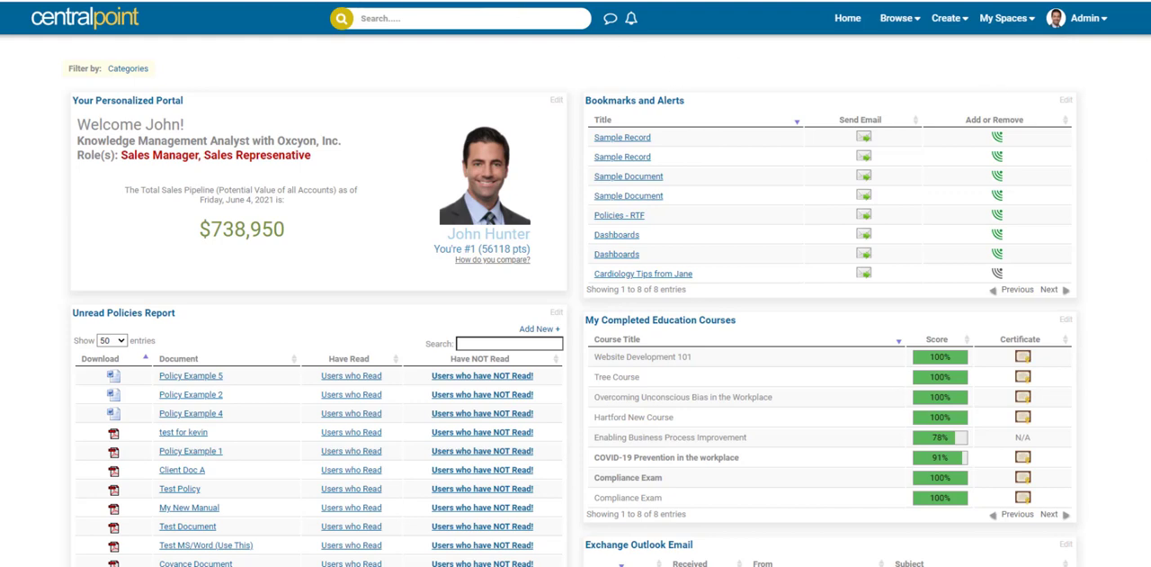
Step: Go to the site's console address and open the Data Sources module in the Design category
type("console")
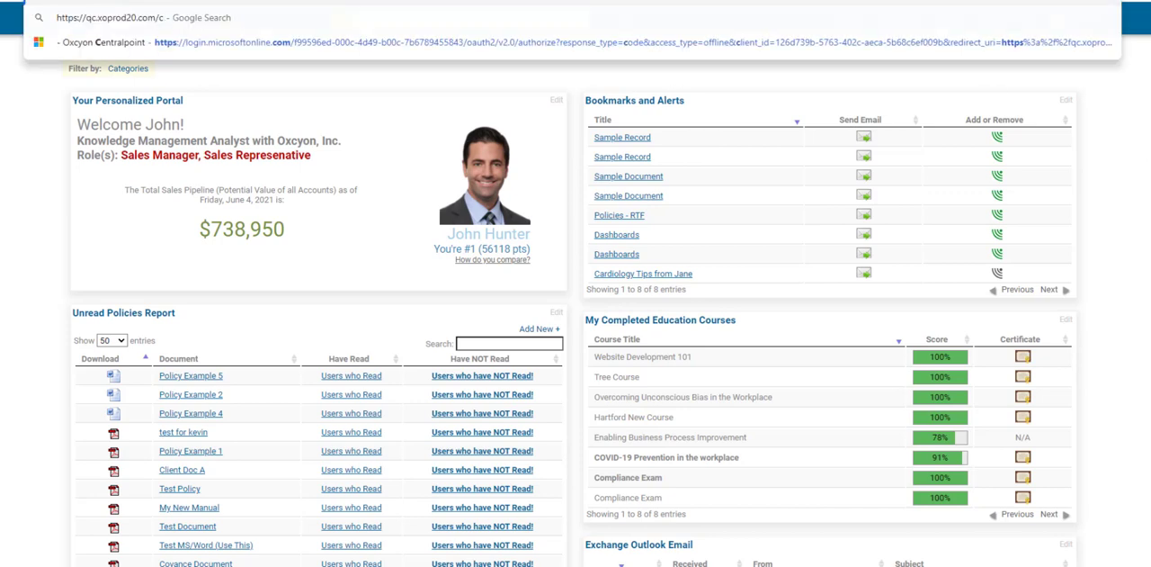
key("Return")
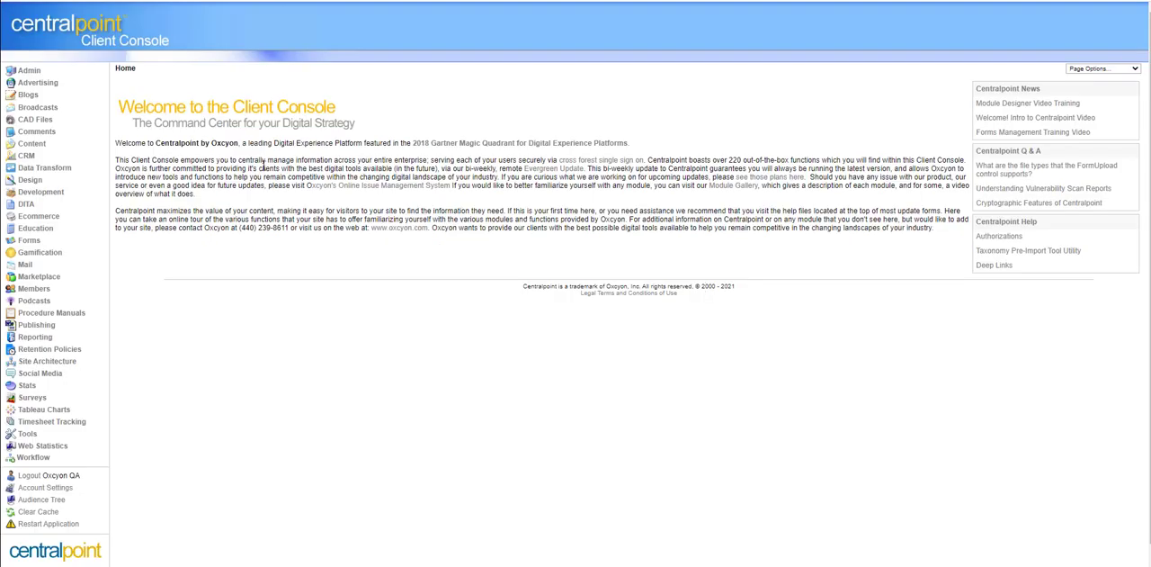
left_click(36, 182)
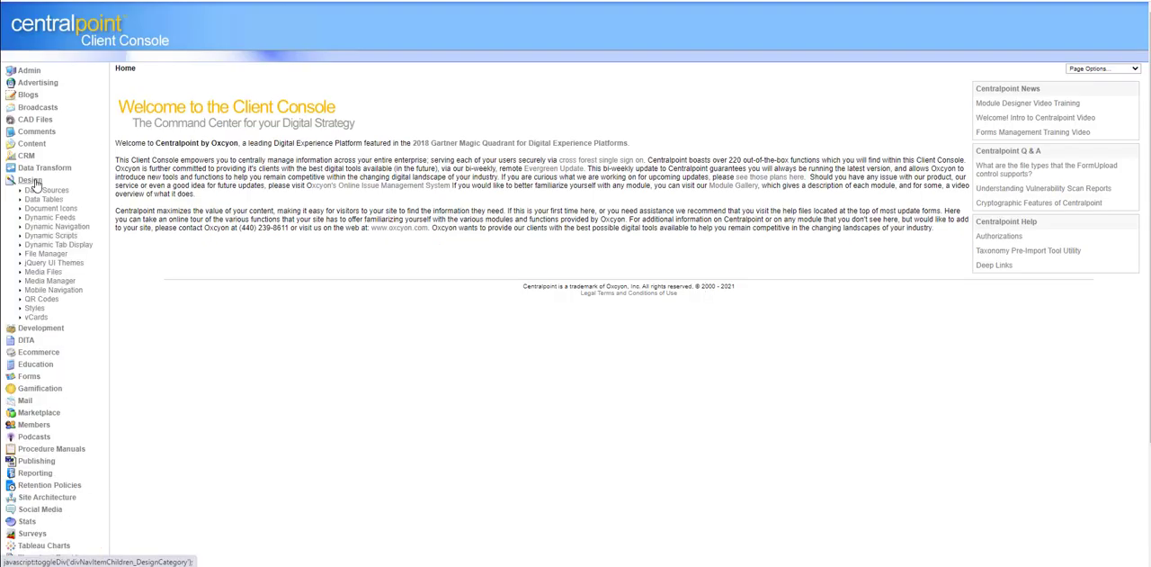
left_click(44, 190)
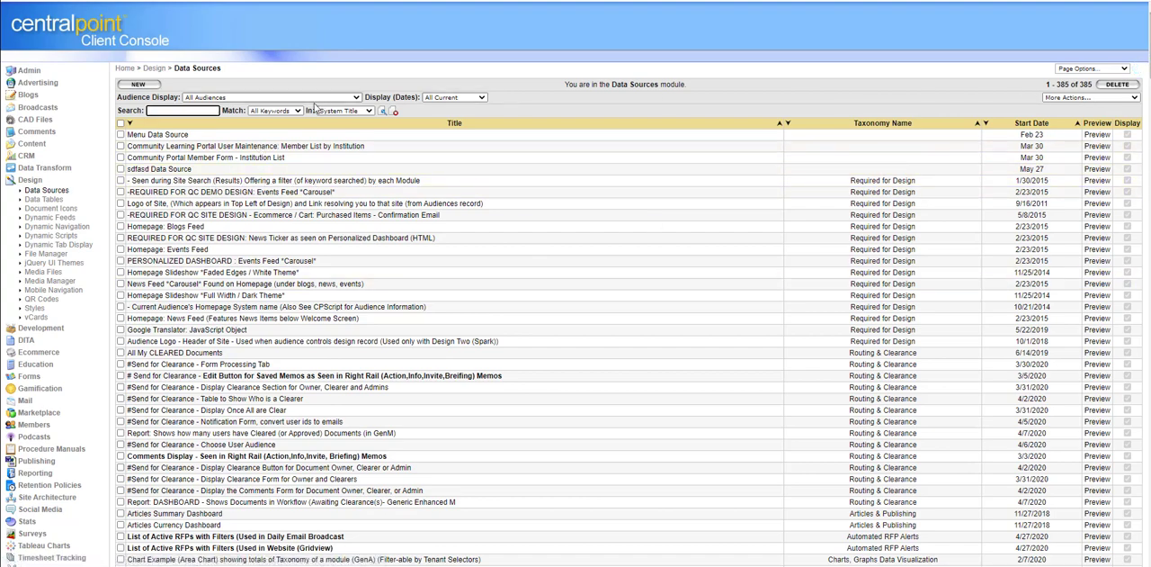
Step: Search the data sources for "chart" in the system title
left_click(194, 111)
type("cha")
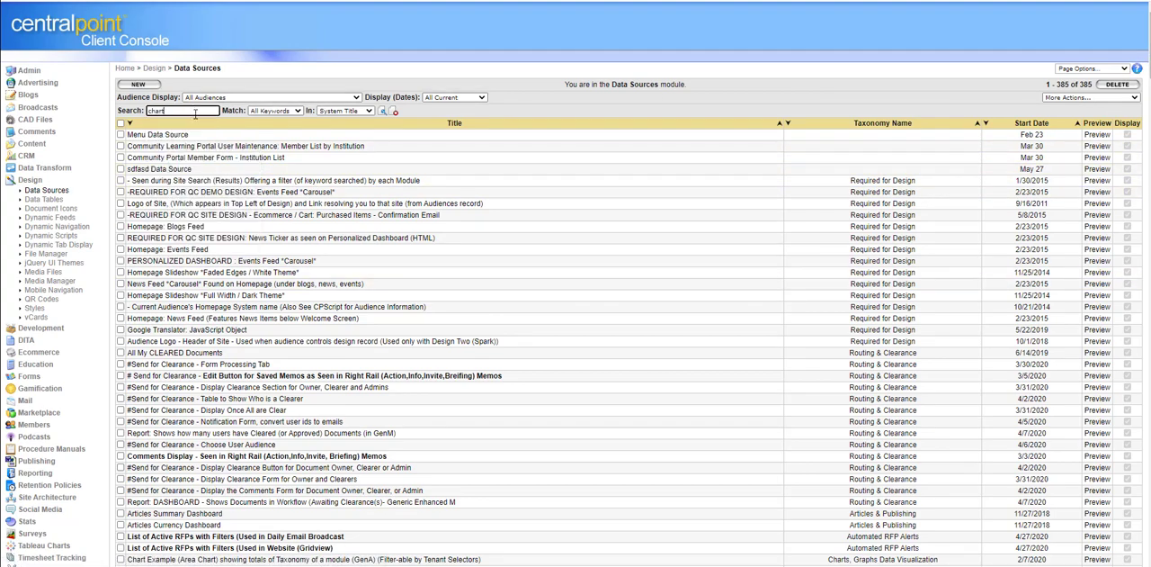
type("rt")
key("Return")
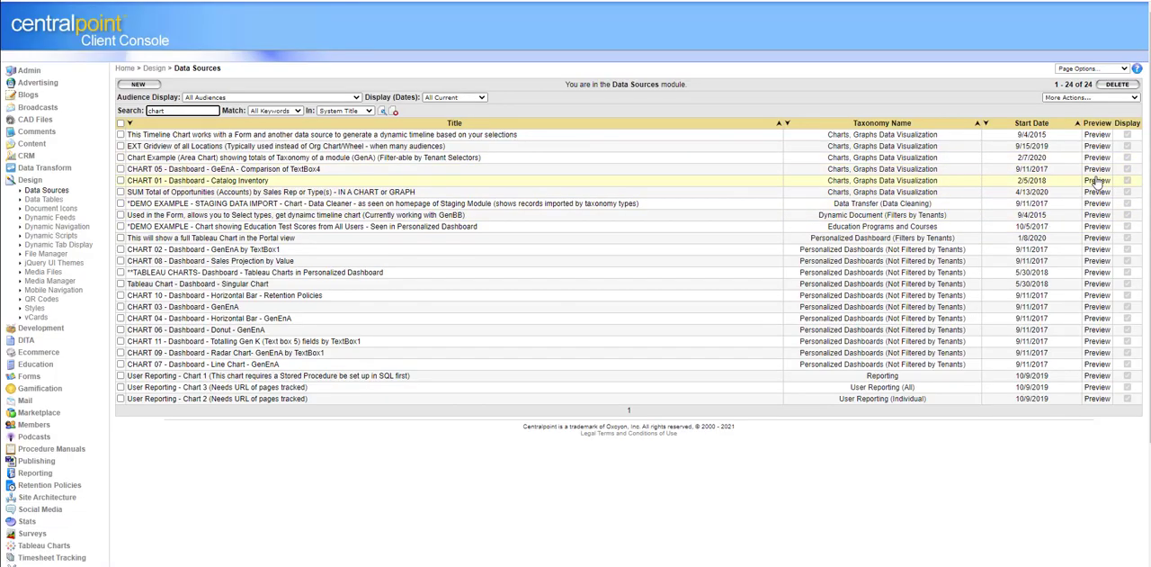
Step: Preview the CHART 05 - Dashboard - GeEnA - Comparison of TextBox4 data source and close the preview window
left_click(1096, 169)
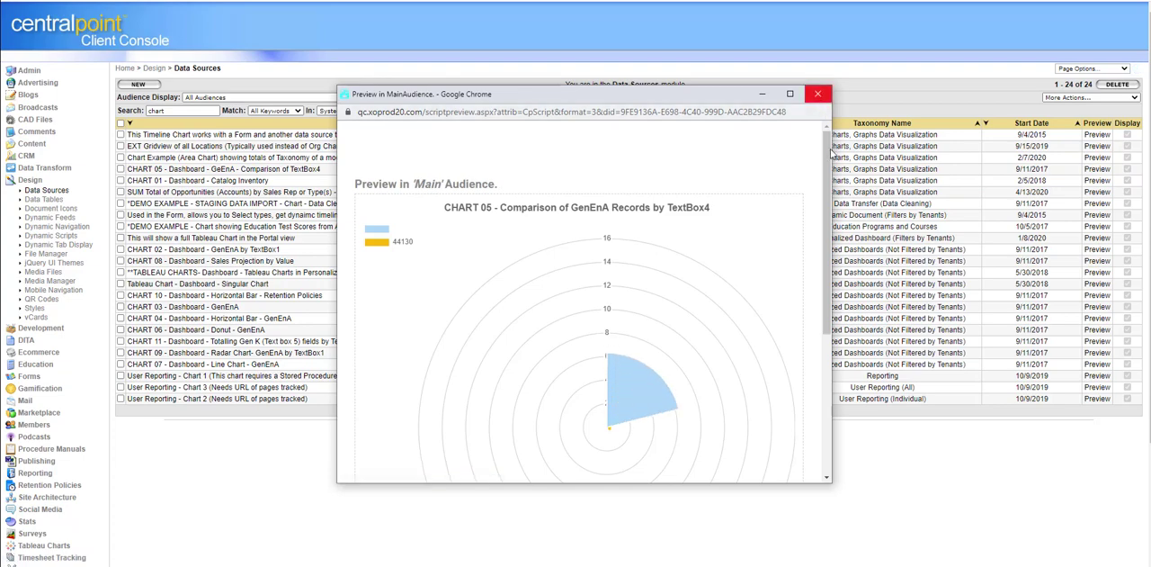
left_click_drag(825, 171, 822, 246)
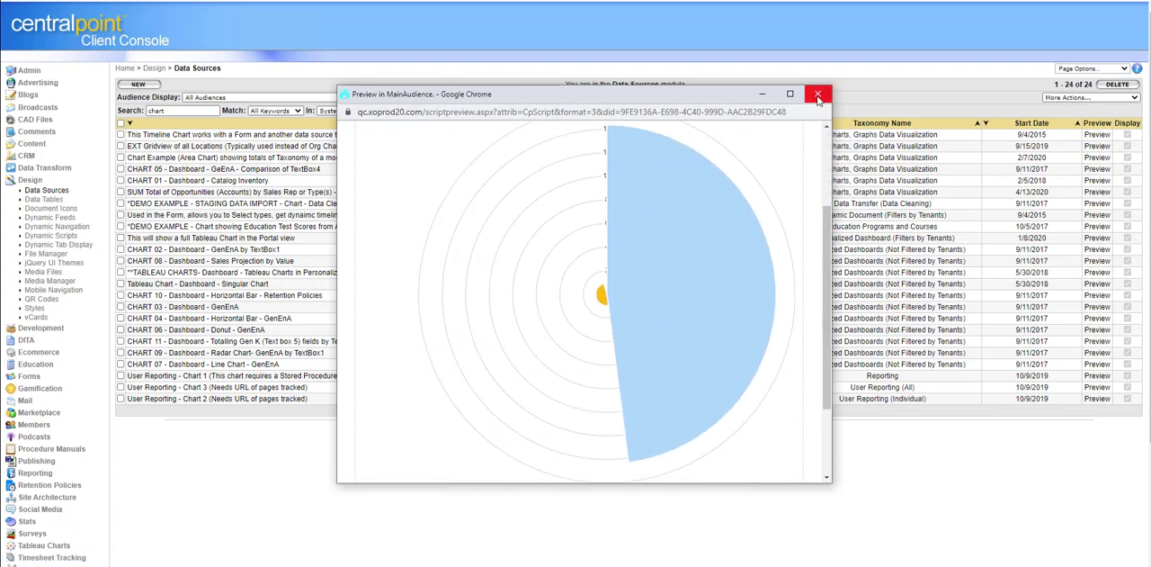
left_click(817, 95)
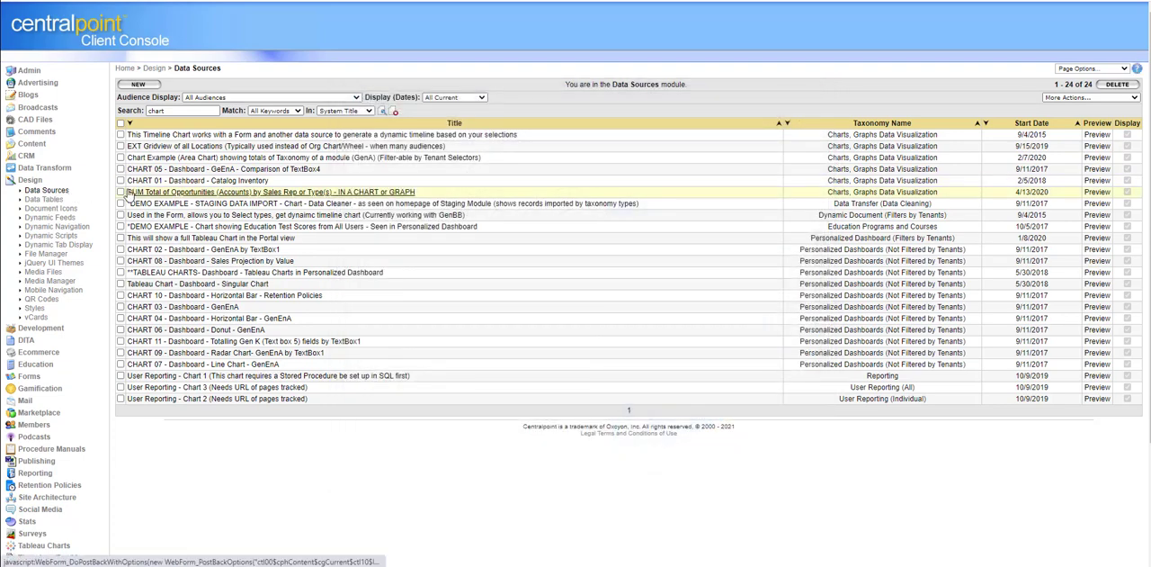
Step: Reload the full Data Sources list and repeat the title search for "chart"
left_click(47, 191)
left_click(190, 113)
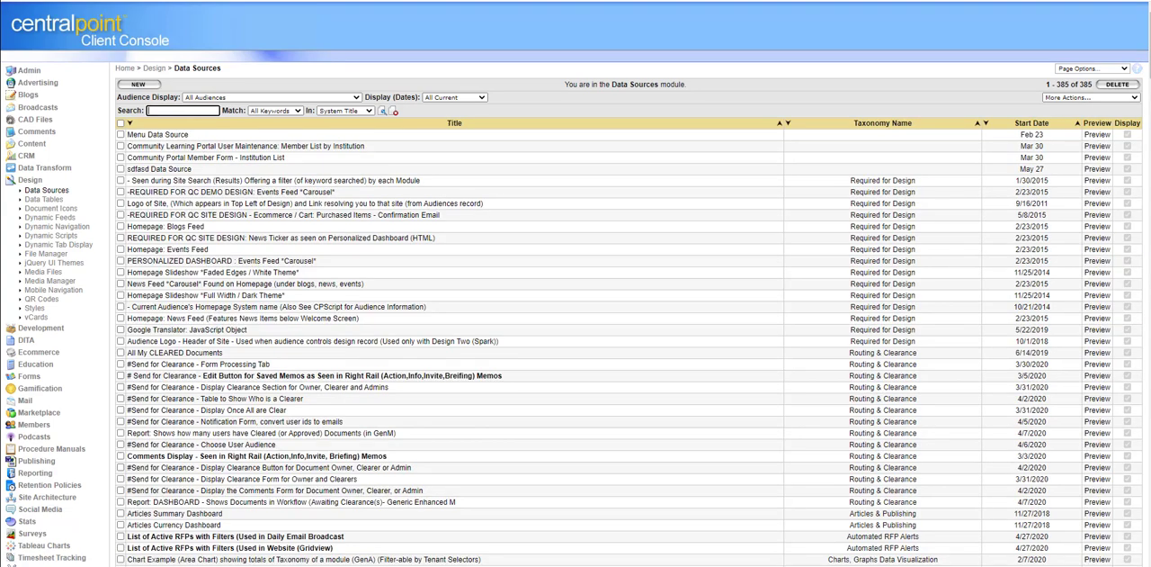
type("chart")
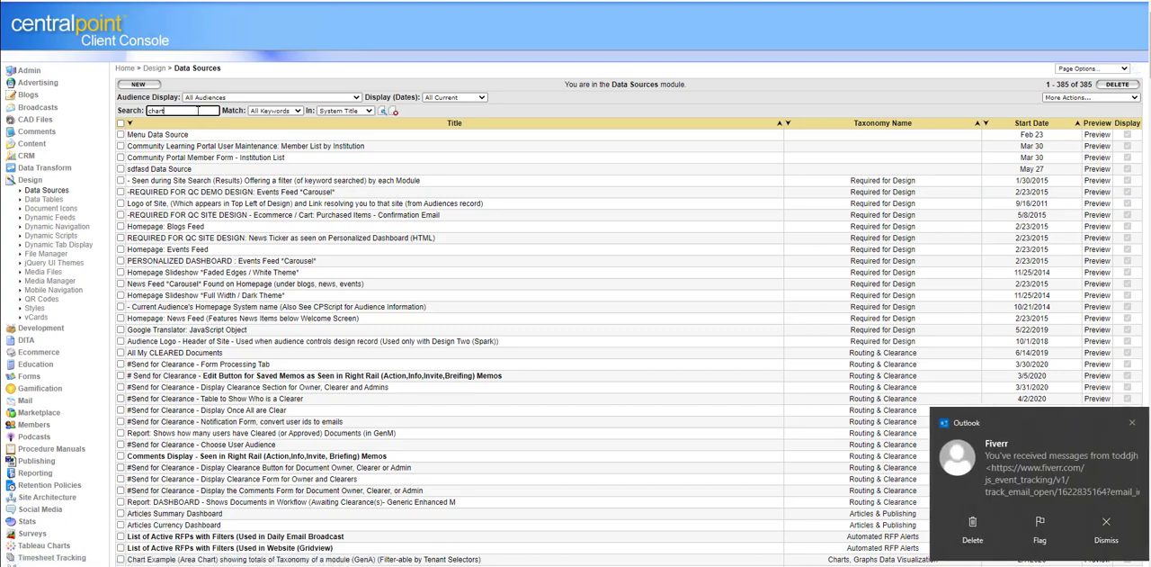
key("Return")
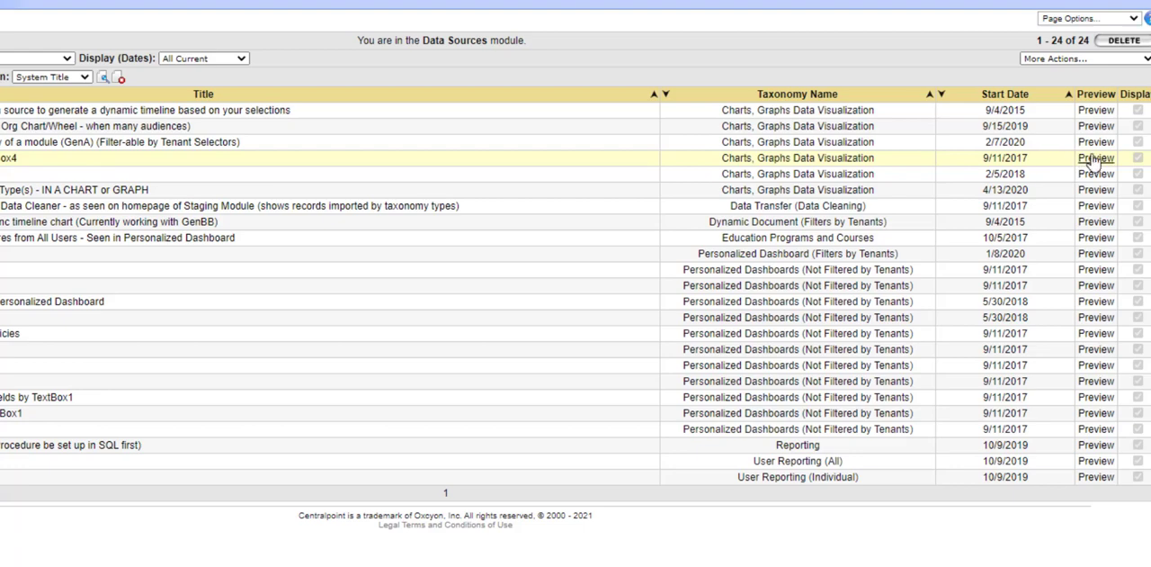
Step: Preview CHART 05 again, highlight the cp:scripting DataSource tag below the chart, and close the preview
left_click(1088, 169)
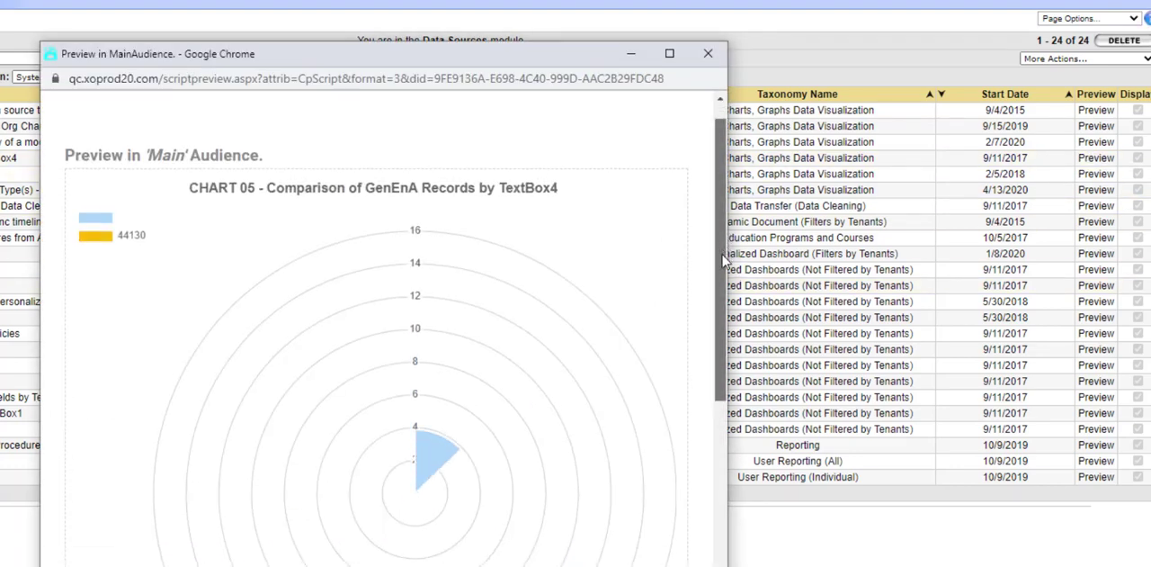
left_click_drag(722, 239, 726, 471)
left_click_drag(504, 519, 56, 528)
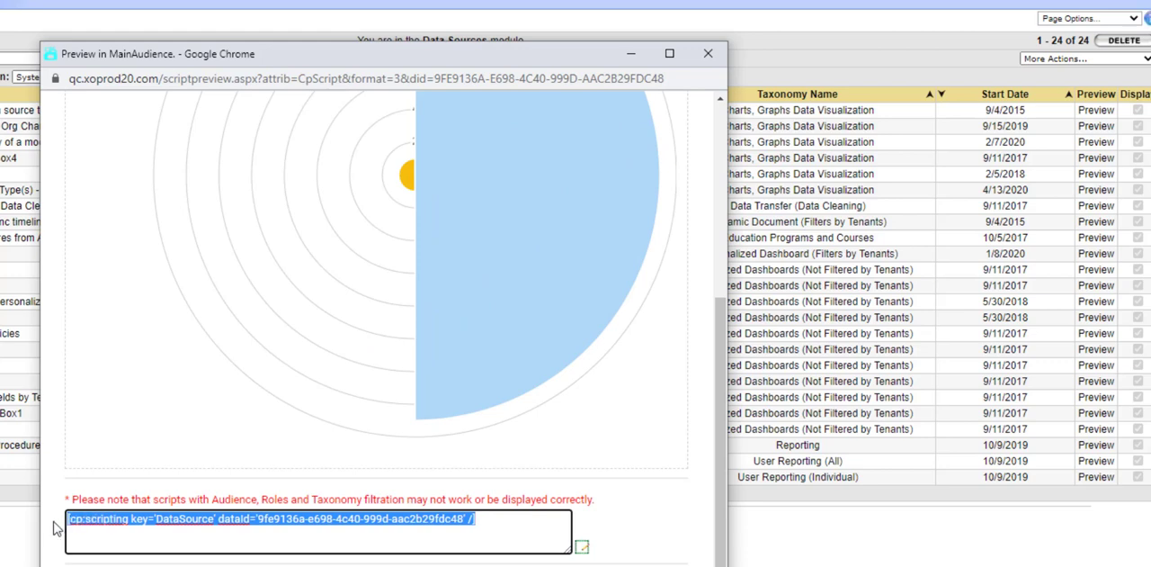
left_click(355, 551)
left_click_drag(475, 521, 47, 530)
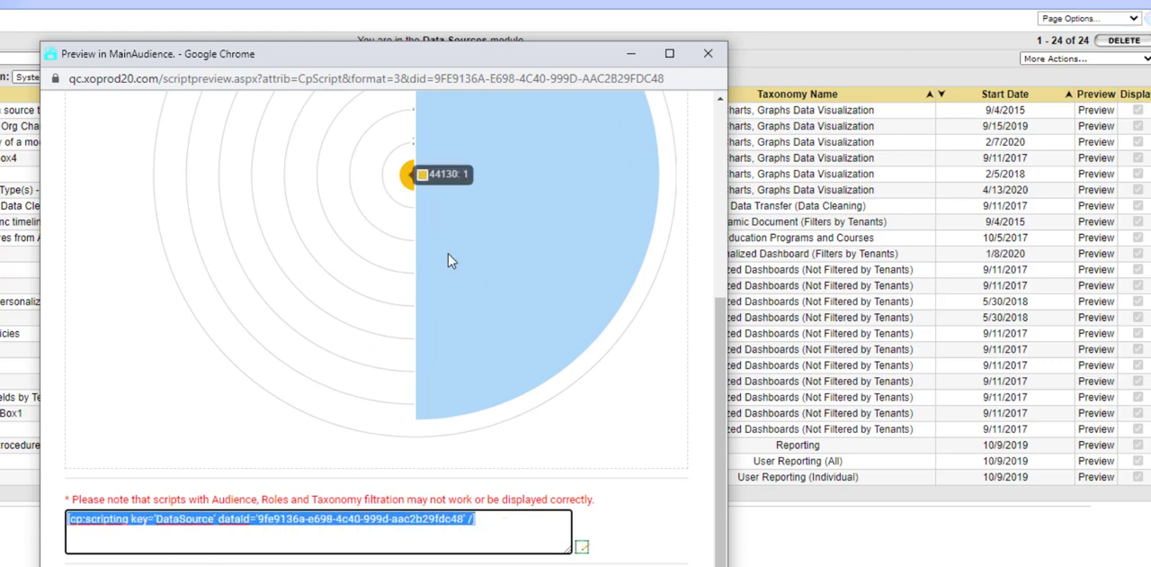
left_click(547, 530)
left_click_drag(482, 517, 54, 531)
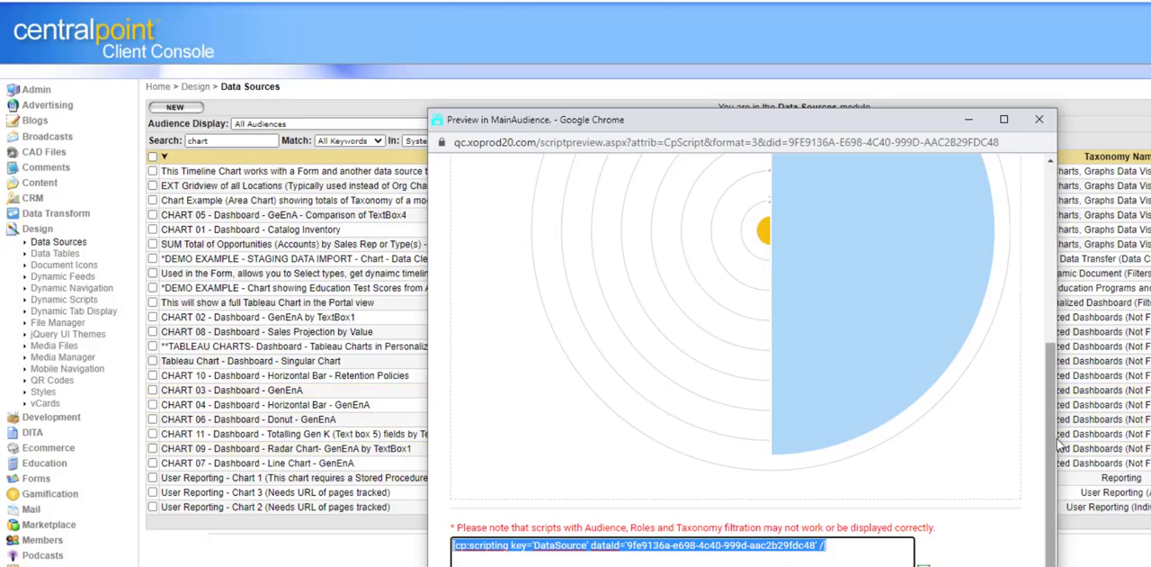
left_click_drag(720, 405, 705, 63)
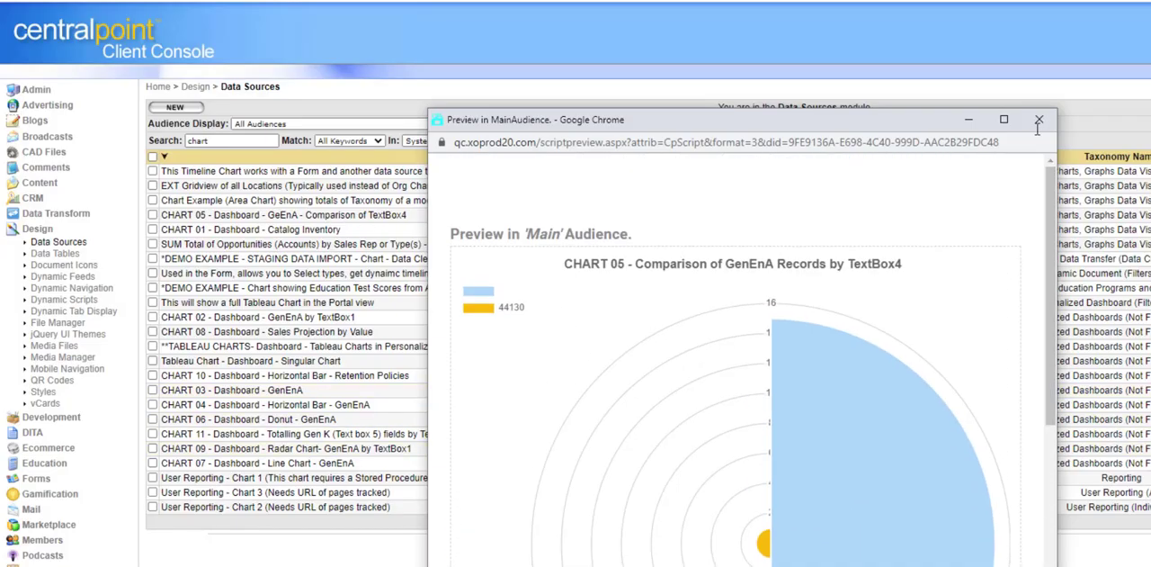
left_click(1039, 120)
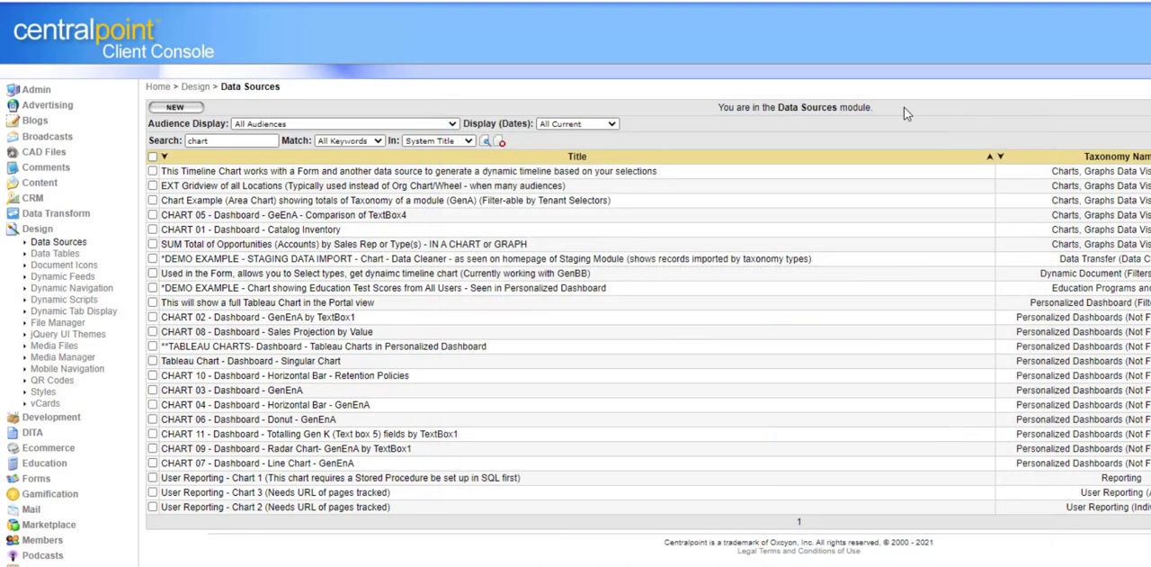
Step: Open the CHART 05 data source record, highlight its Select Command query, and choose Current Web Site as the data source type
left_click(349, 219)
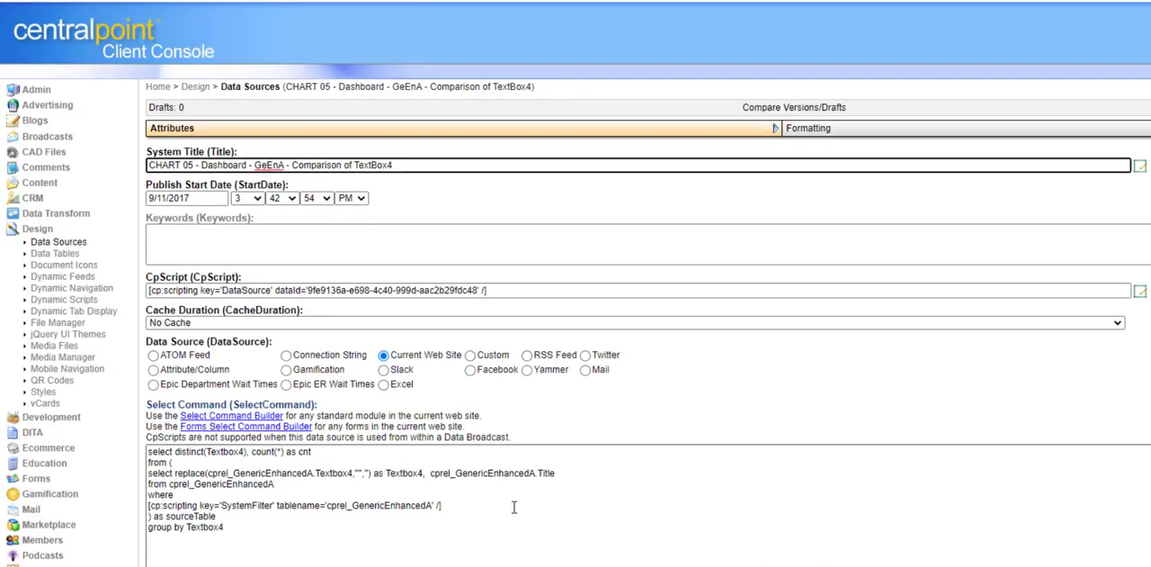
left_click_drag(263, 557, 119, 450)
left_click(384, 349)
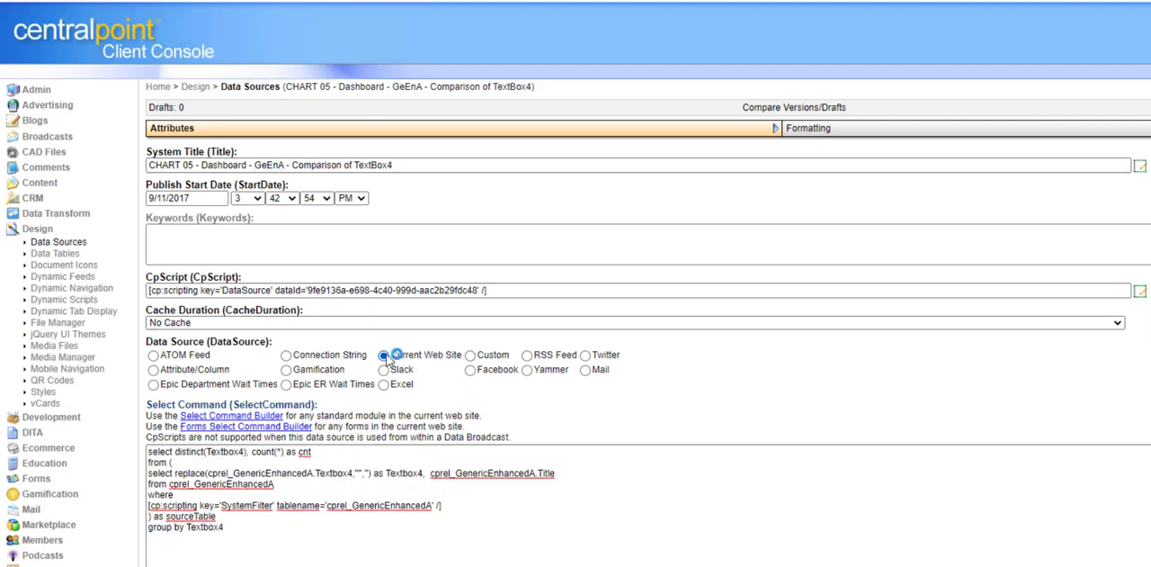
Step: Look at the Connection String and Custom data source settings for CHART 05, ending with Current Web Site selected
left_click(287, 355)
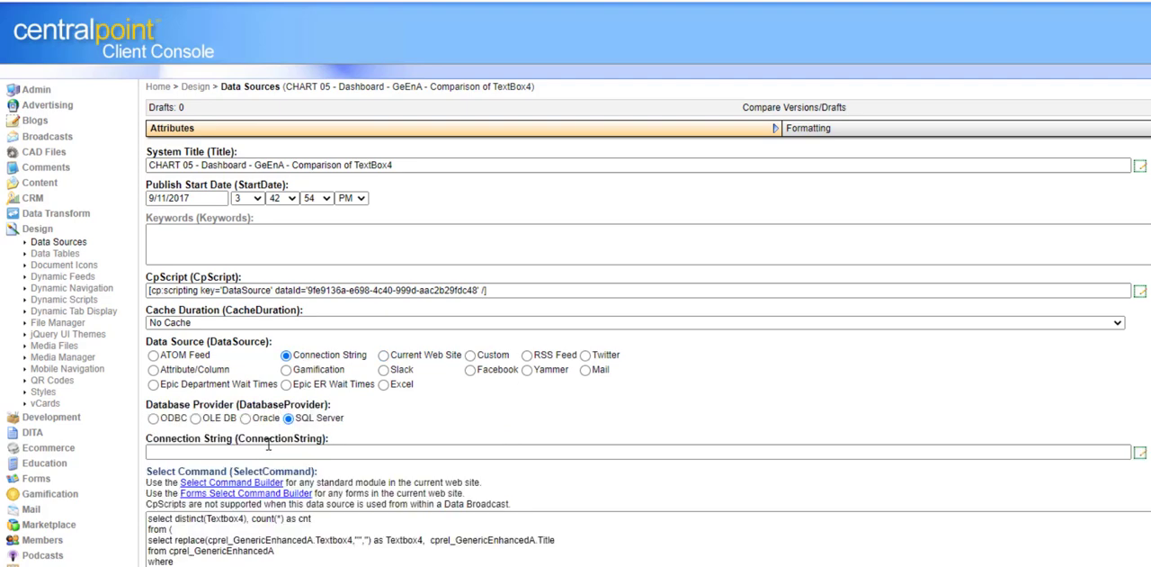
left_click(256, 419)
left_click(471, 356)
left_click(387, 357)
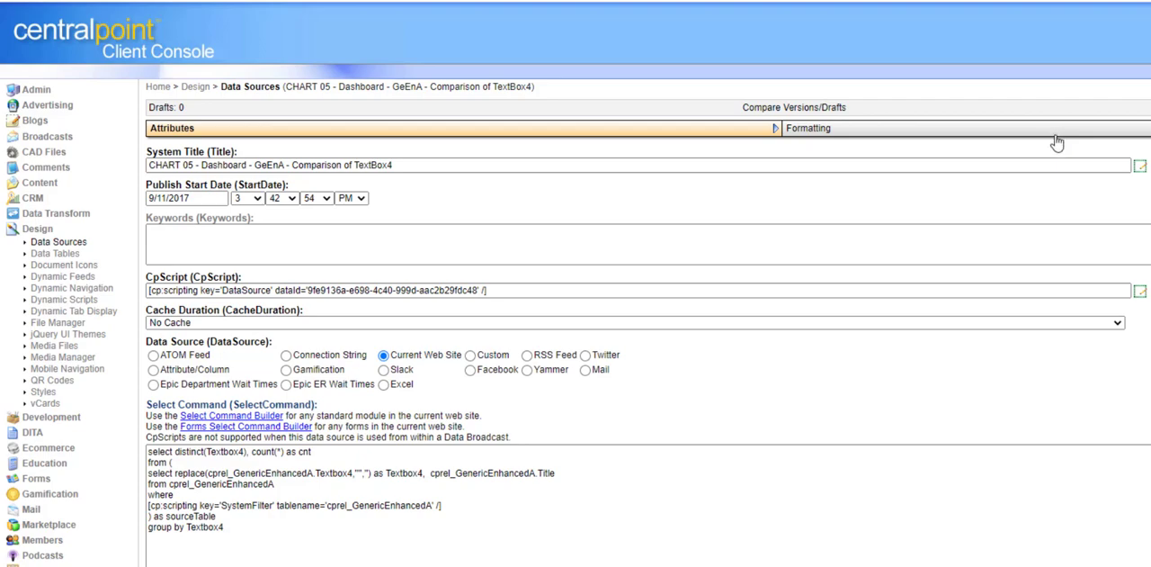
Step: Examine CHART 05's Excel File and Chart (Basic) formatting options, and highlight the CpScript tag among the record's attributes
left_click(1057, 135)
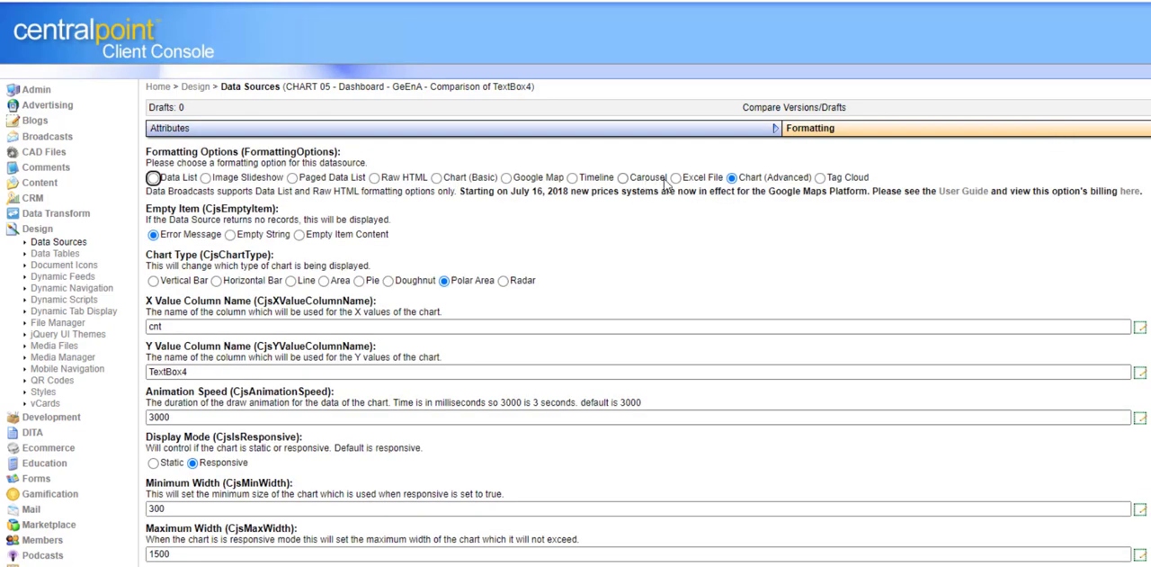
left_click(676, 178)
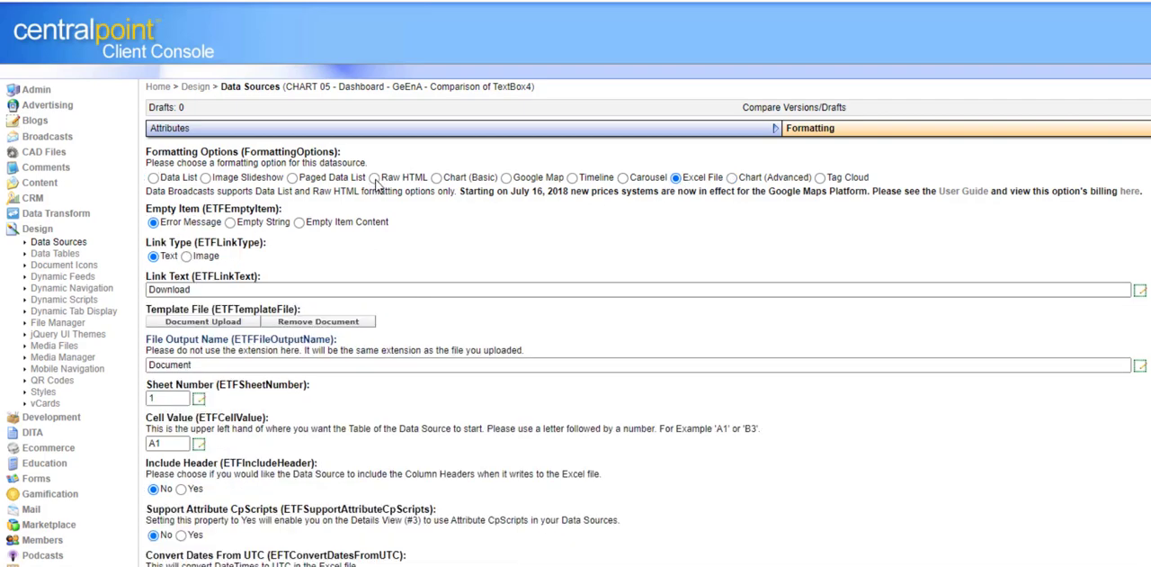
left_click(438, 179)
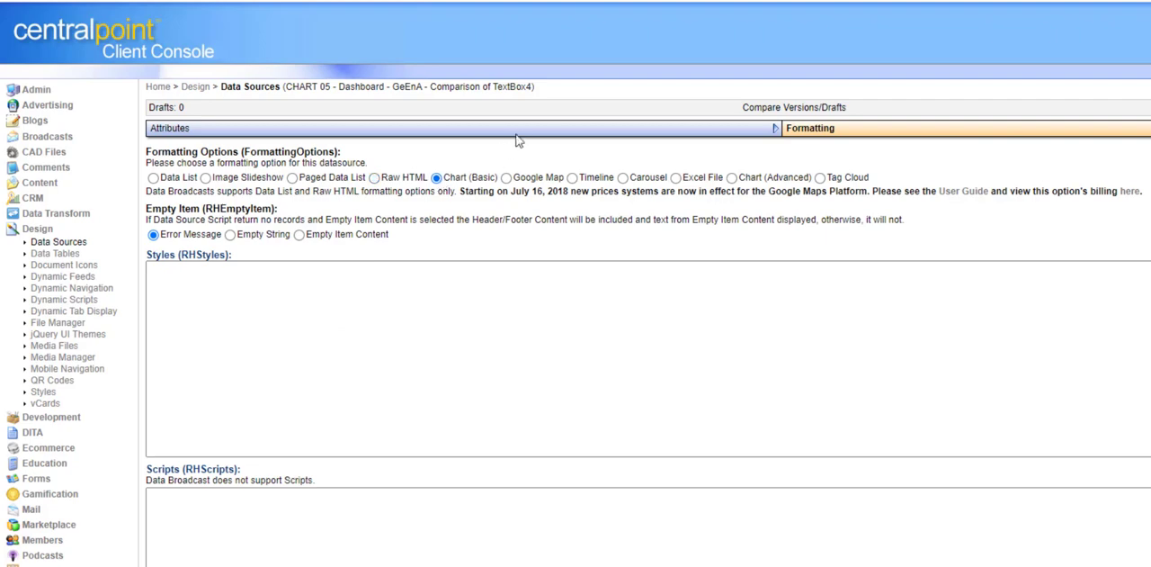
left_click(521, 134)
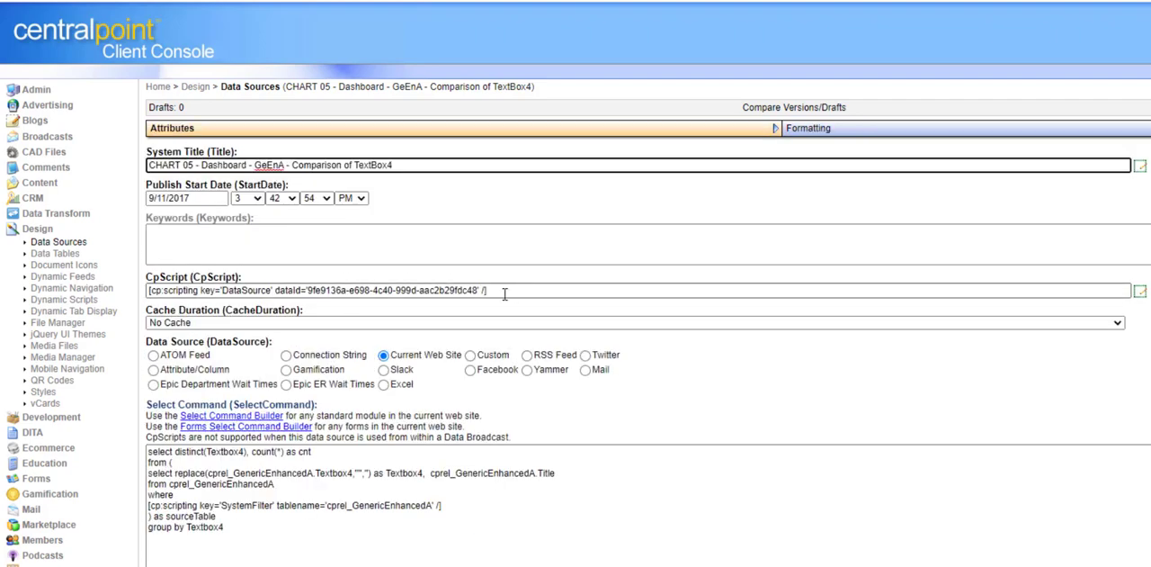
left_click_drag(506, 291, 106, 285)
Step: Return to the Data Sources list, preview Homepage: Blogs Feed with its cp:scripting tag highlighted, and close the preview
left_click(63, 243)
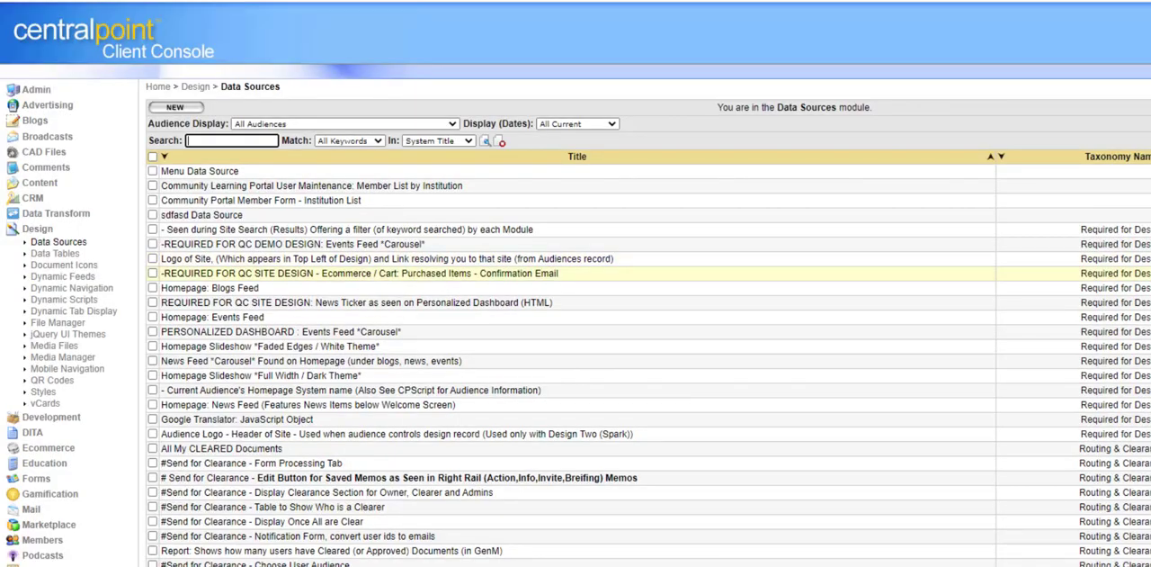
left_click(1149, 288)
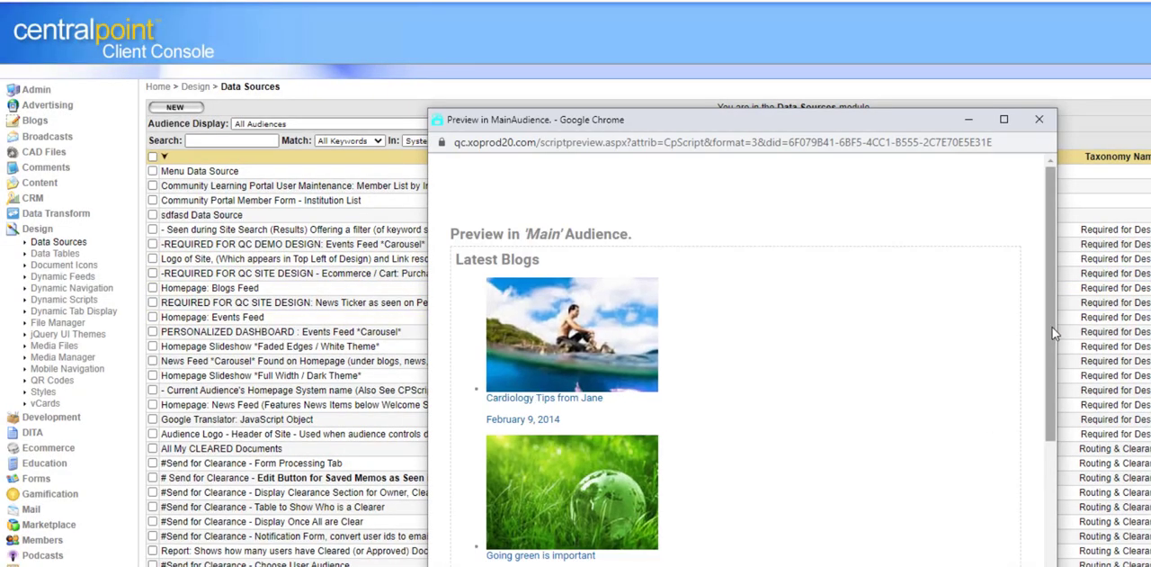
left_click_drag(1052, 328, 1052, 566)
left_click_drag(845, 550, 430, 552)
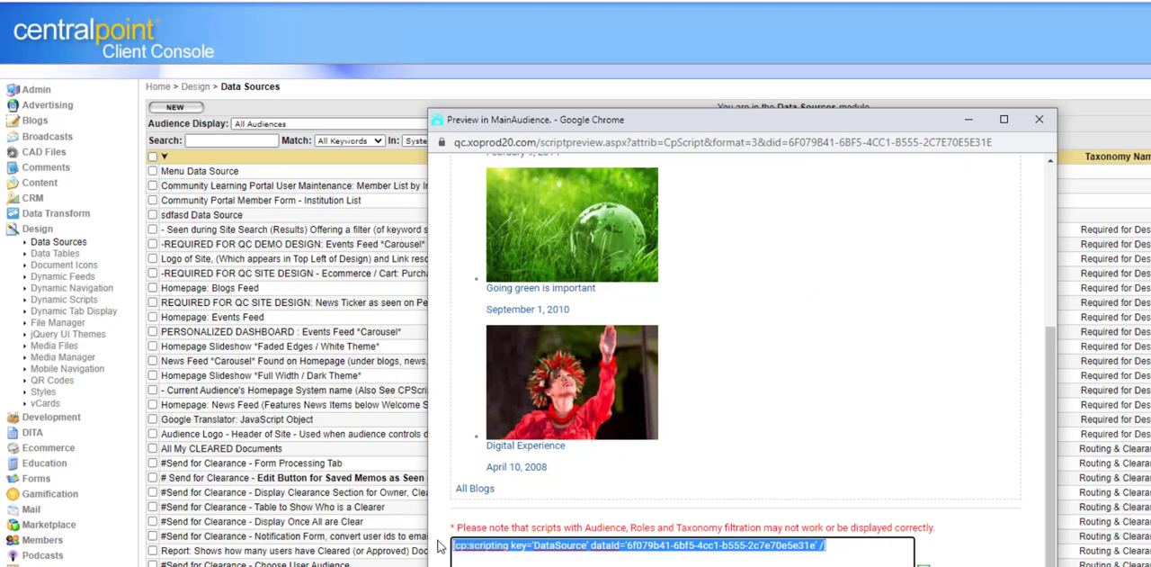
left_click(1038, 119)
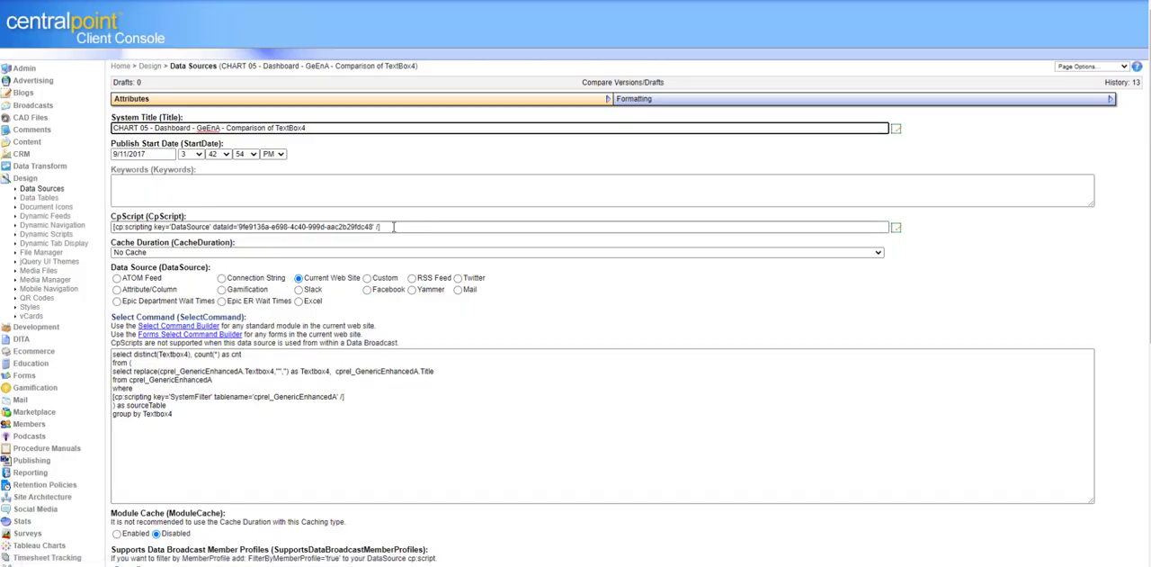
Step: From the CHART 05 record's CpScript field, go back to the Data Sources list and repeat the Homepage: Blogs Feed preview, highlighting its script tag
triple_click(393, 227)
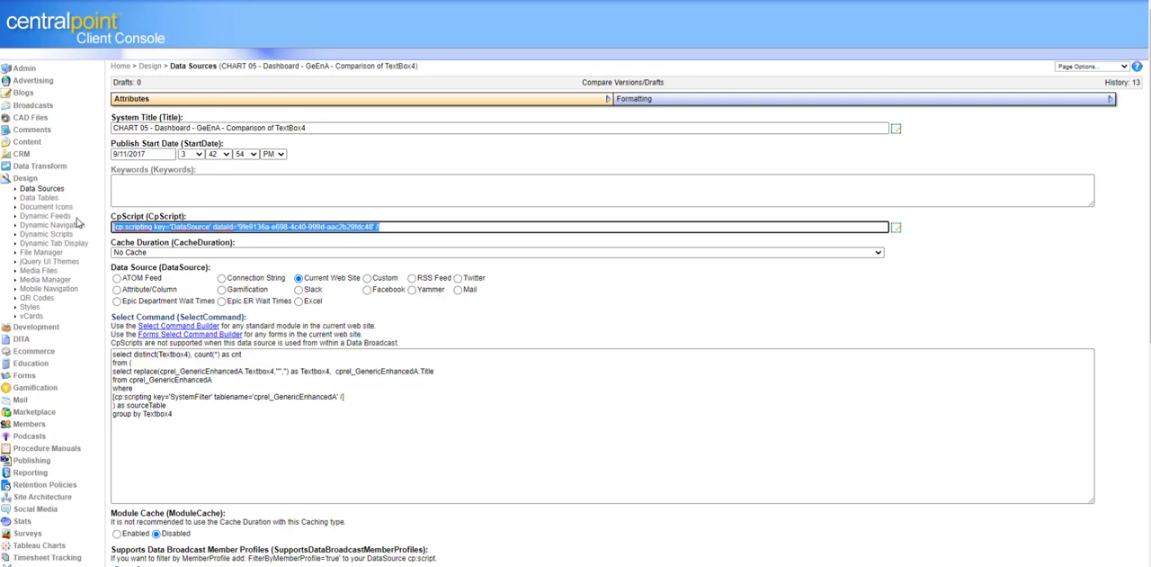
left_click(42, 188)
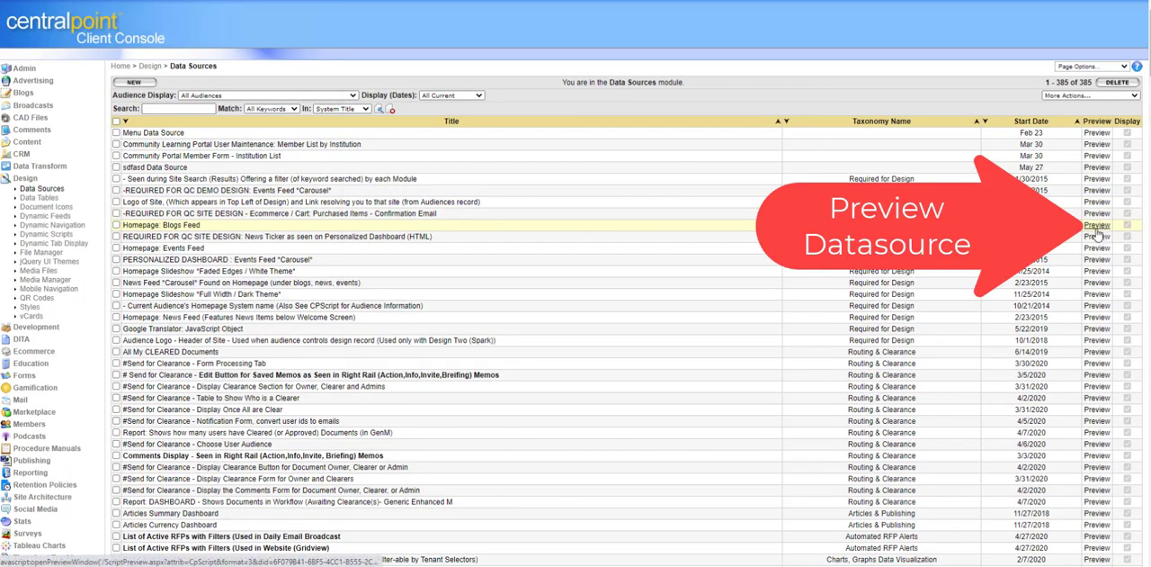
left_click(1097, 228)
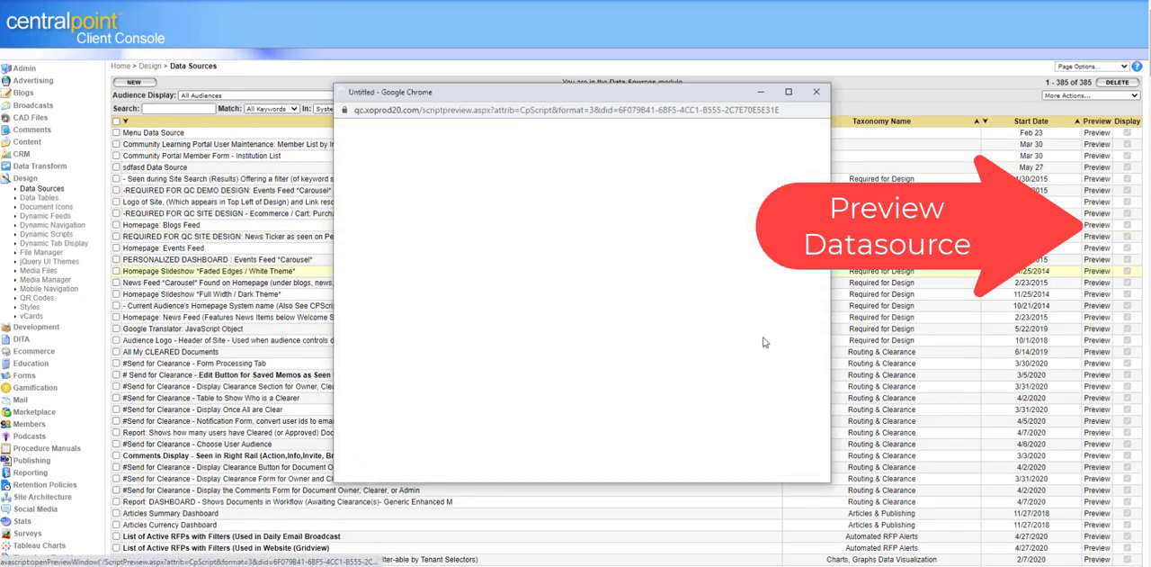
left_click(825, 469)
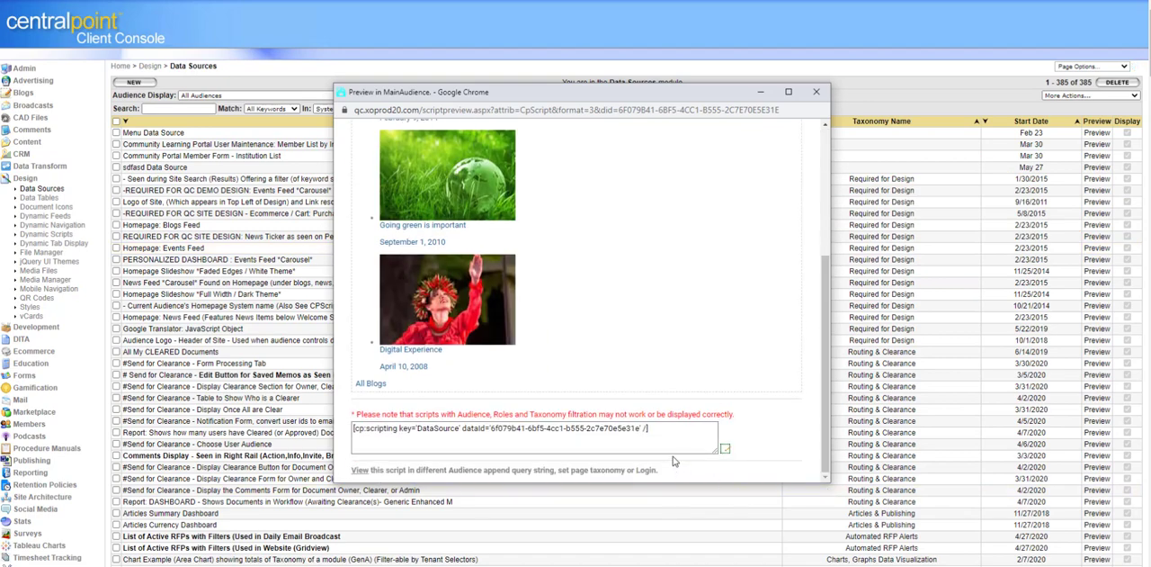
left_click_drag(662, 428, 336, 434)
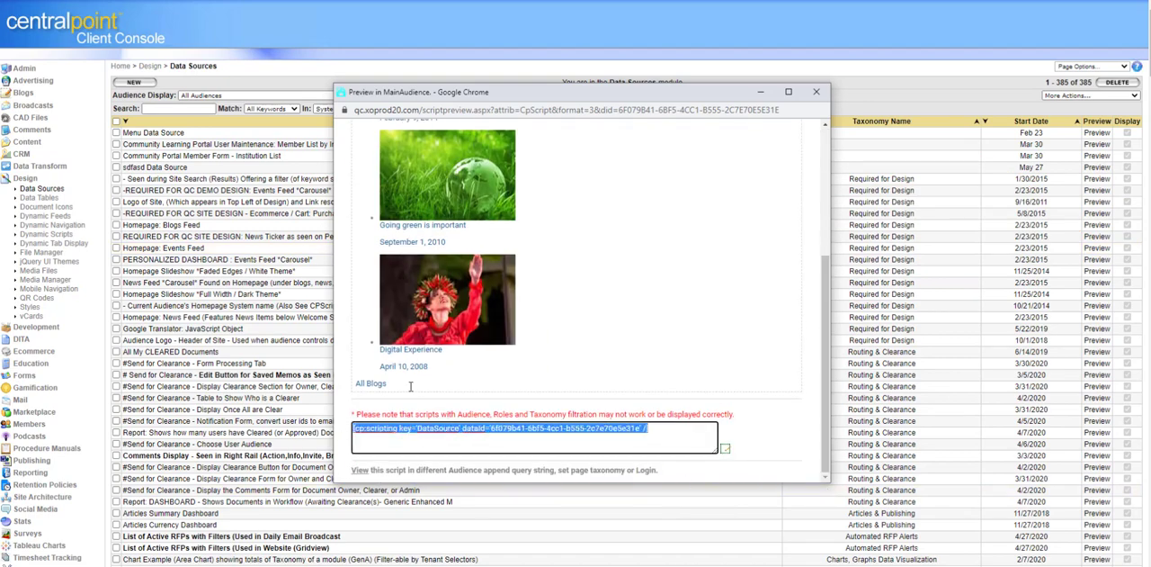
left_click(815, 92)
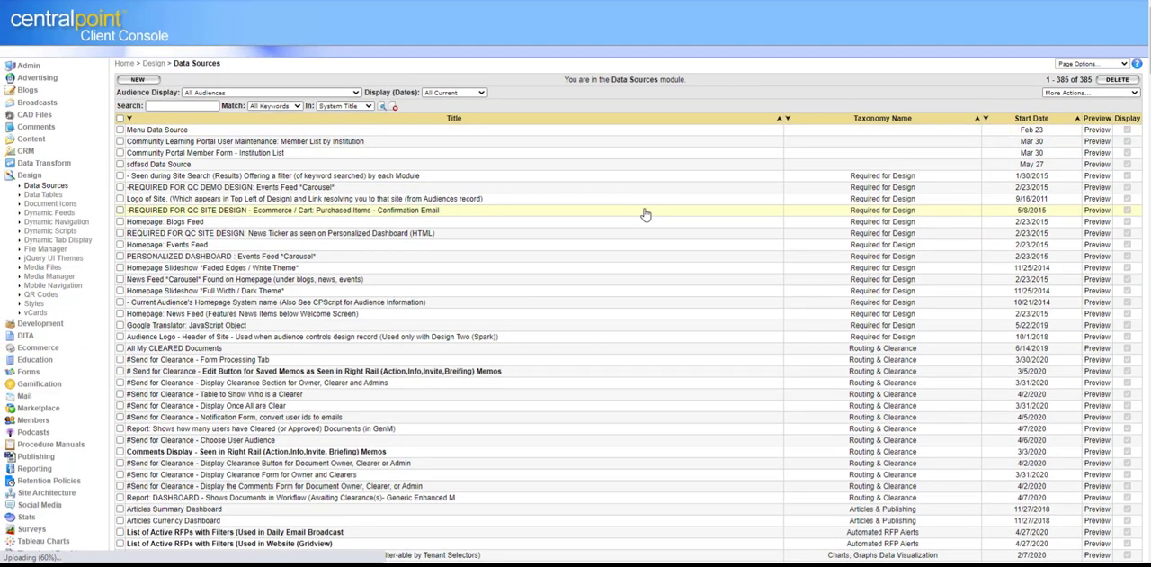
Step: Start a new data source record, open the Select Command Builder to view its heading and instructions, and close it
left_click(645, 214)
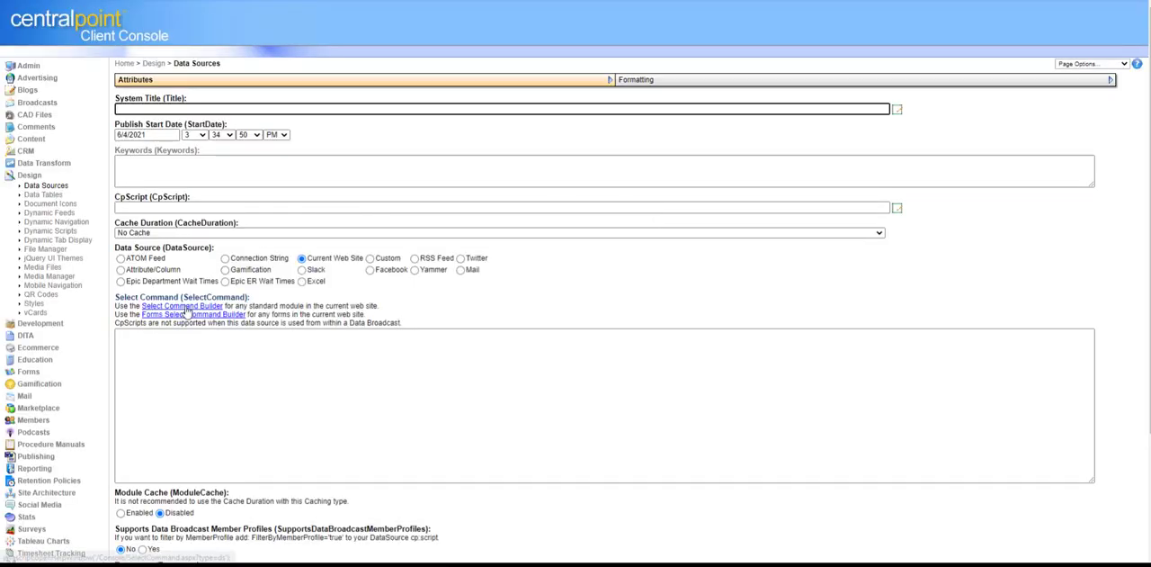
left_click(184, 306)
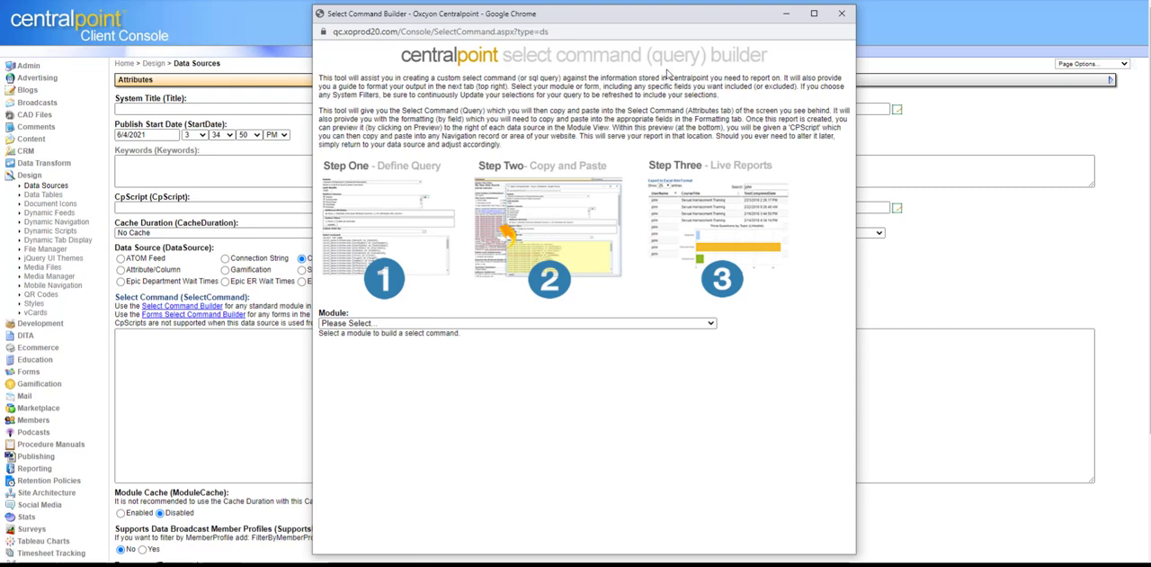
triple_click(546, 62)
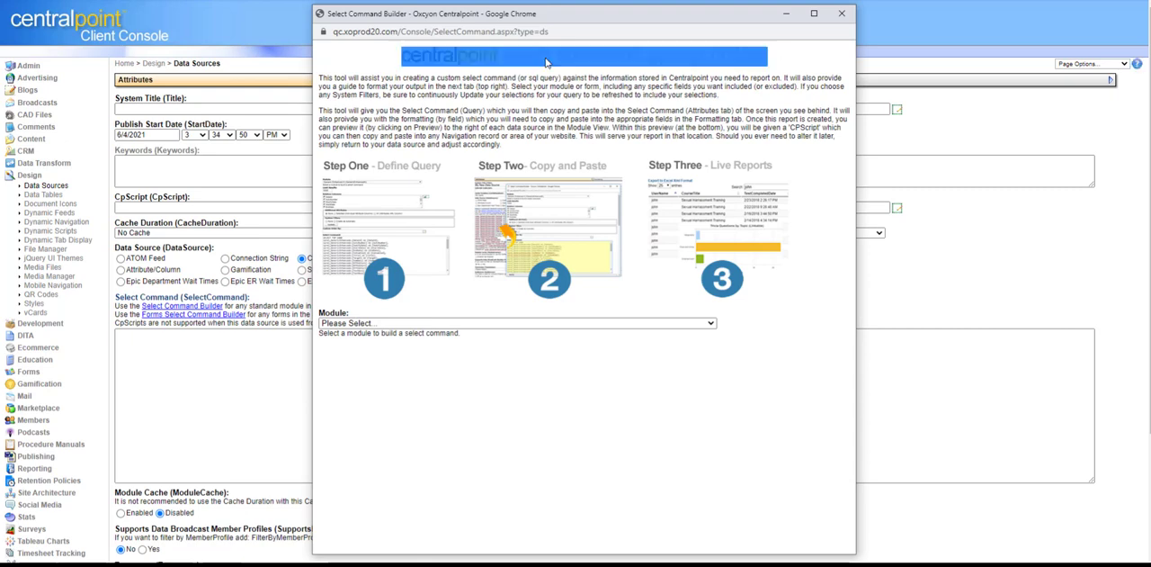
left_click(783, 354)
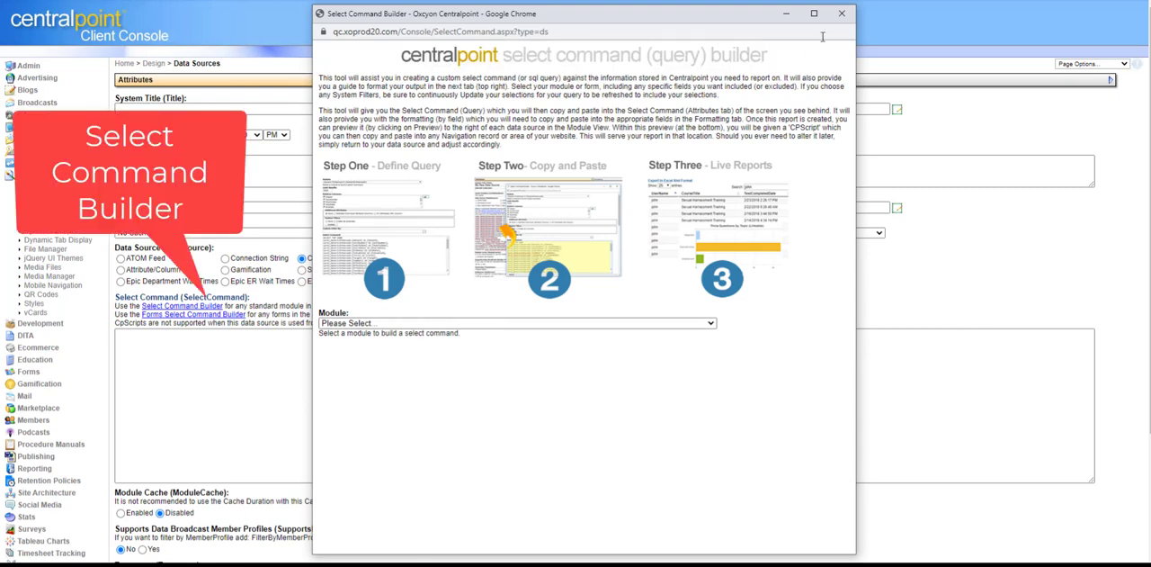
left_click(842, 13)
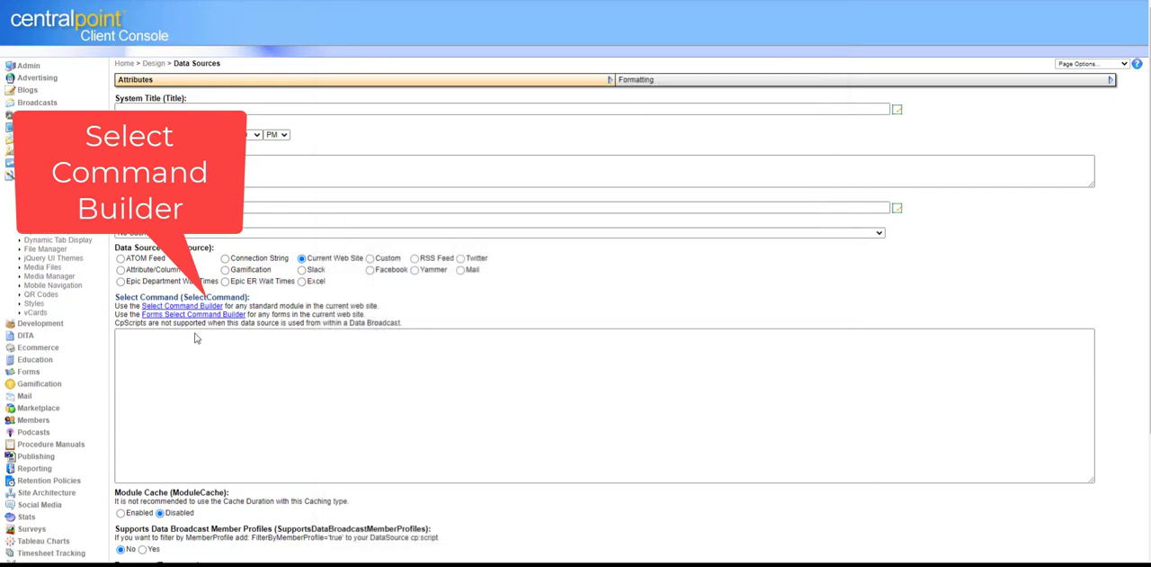
Step: Open the Forms Select Command Builder, browse its list of available forms, and close it without choosing one
left_click(192, 315)
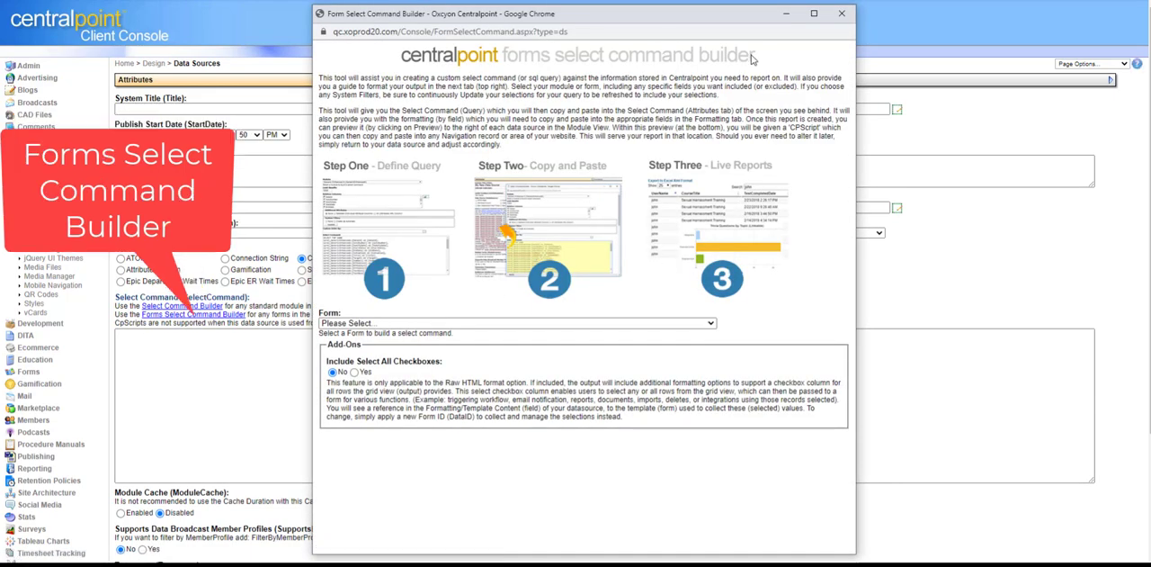
left_click(608, 324)
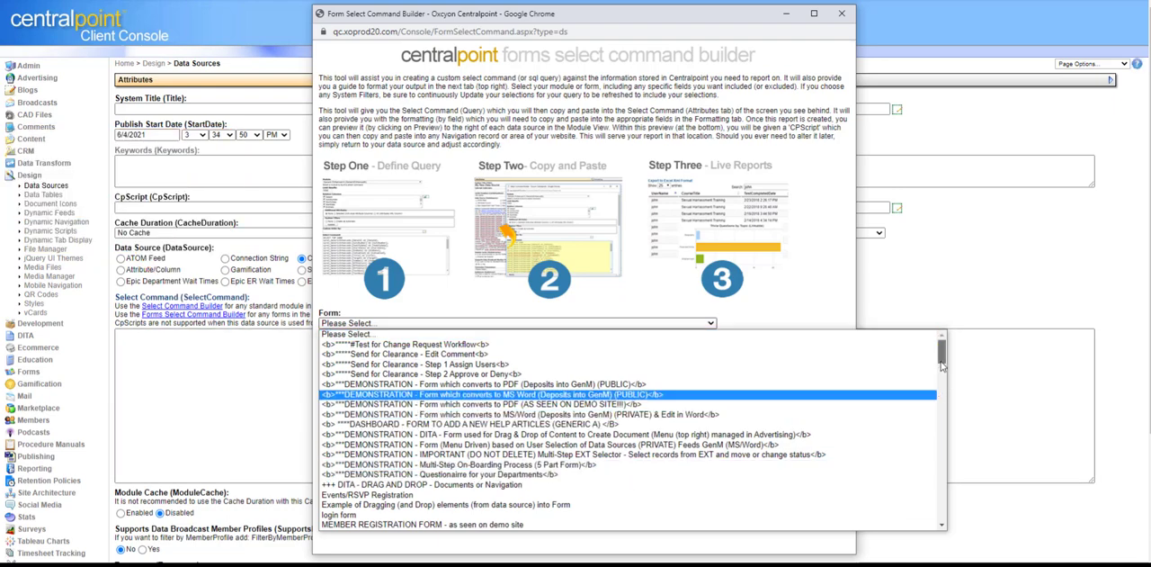
left_click_drag(941, 362, 943, 402)
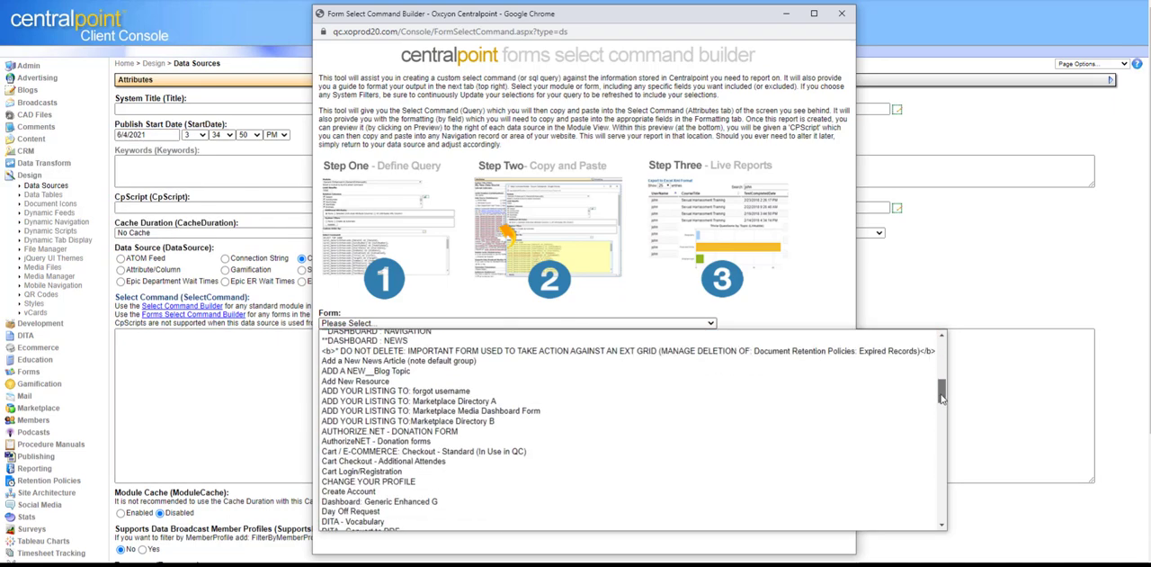
left_click(844, 15)
left_click(843, 14)
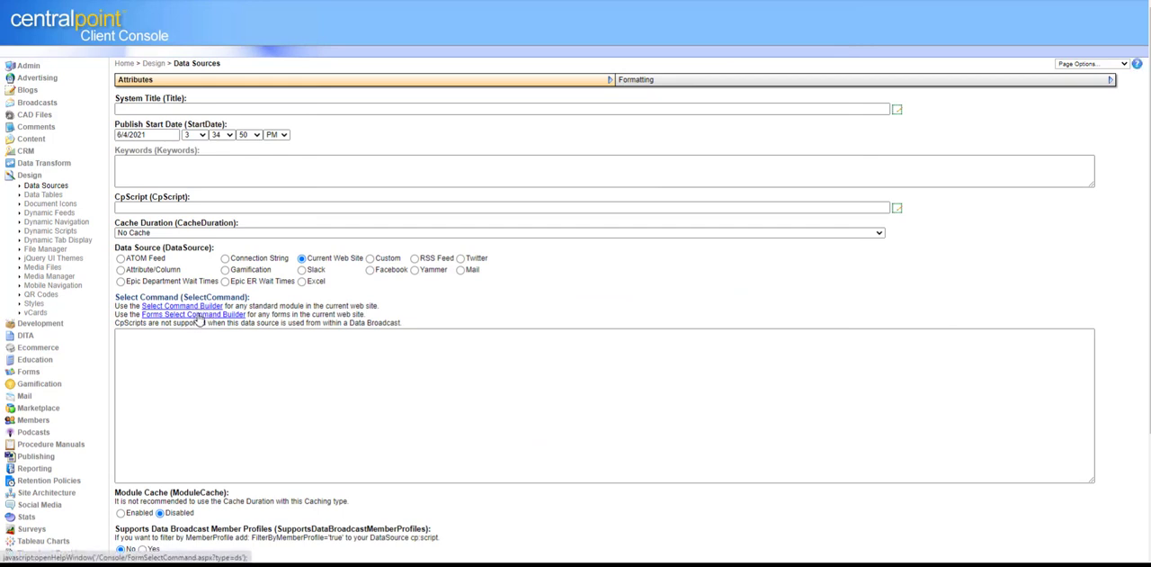
Step: Set the record's System Title to New Data Source and briefly highlight the Forms Select Command Builder line
left_click(247, 109)
type("New Data Source")
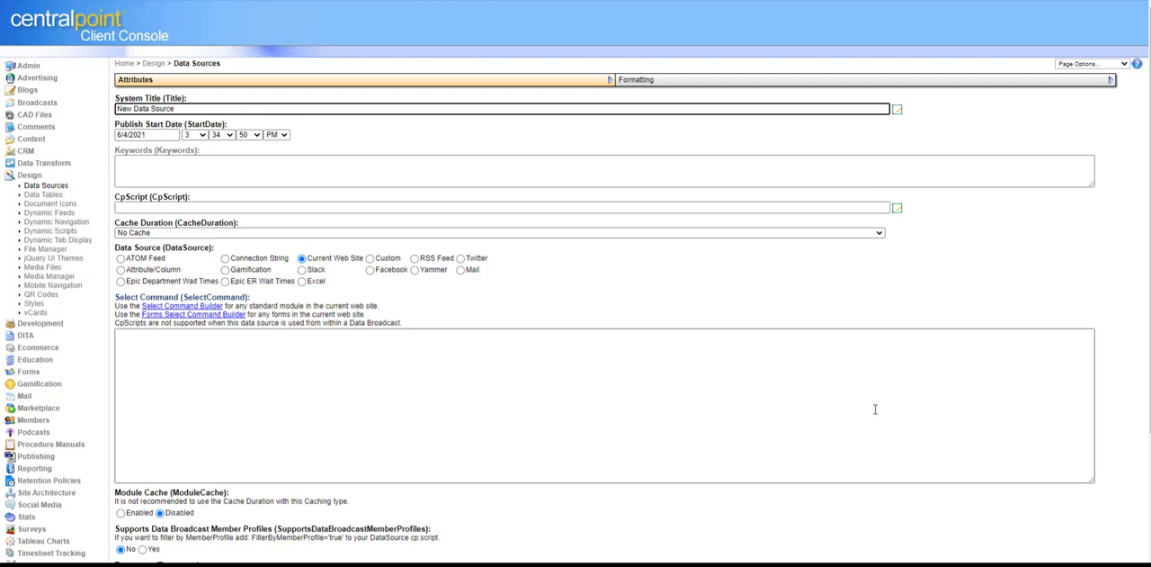
left_click_drag(881, 306, 882, 313)
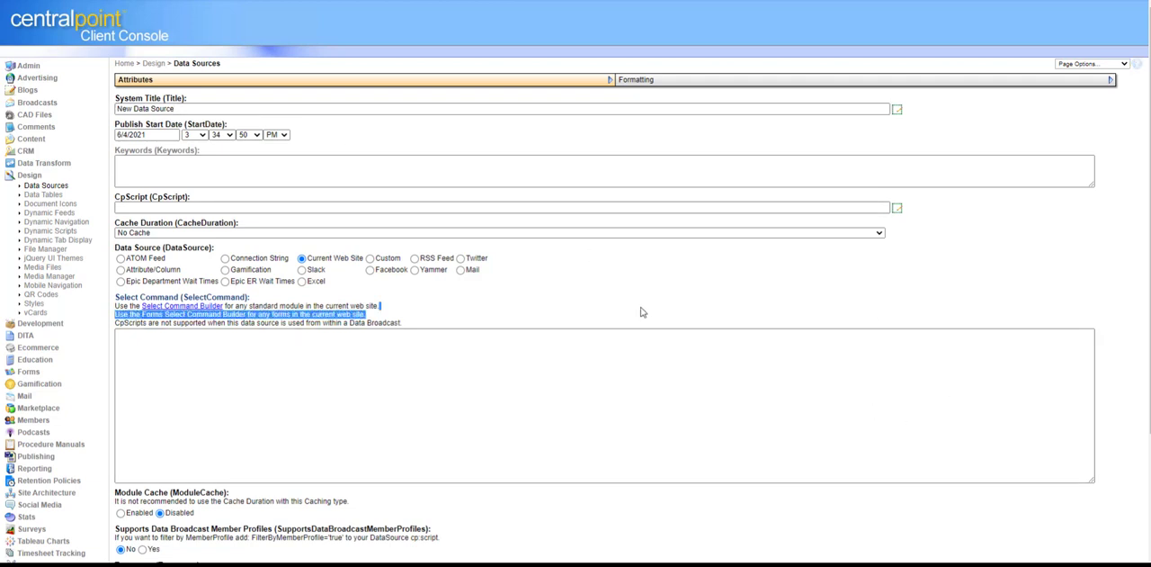
left_click(722, 289)
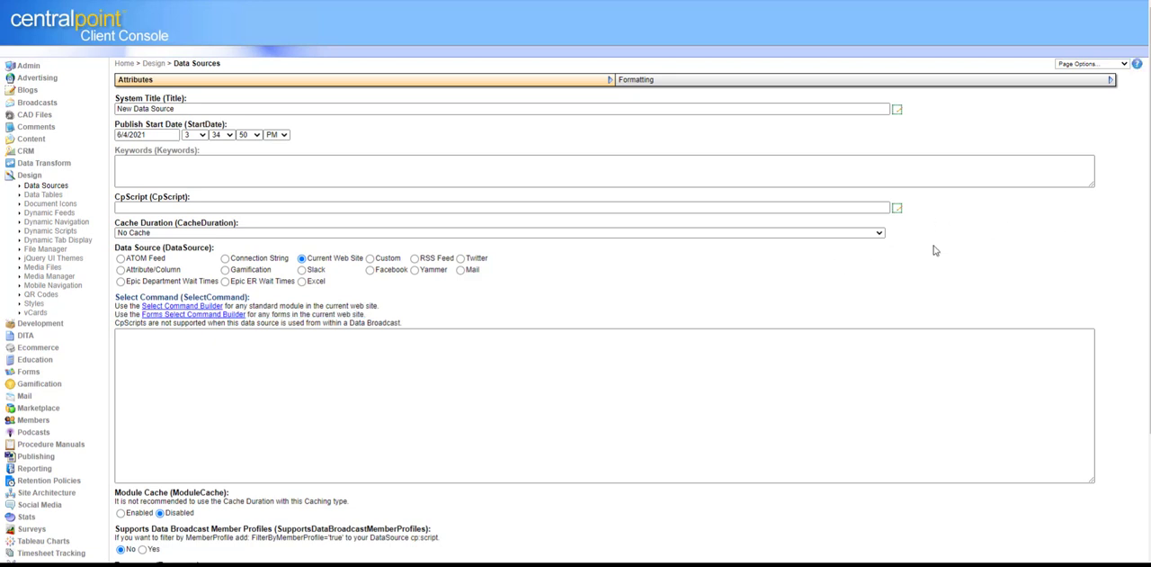
Step: Open the Select Command Builder, choose Generic Enhanced A (GenericEnhancedA) as the module, and bring the generated select command into view
left_click(205, 306)
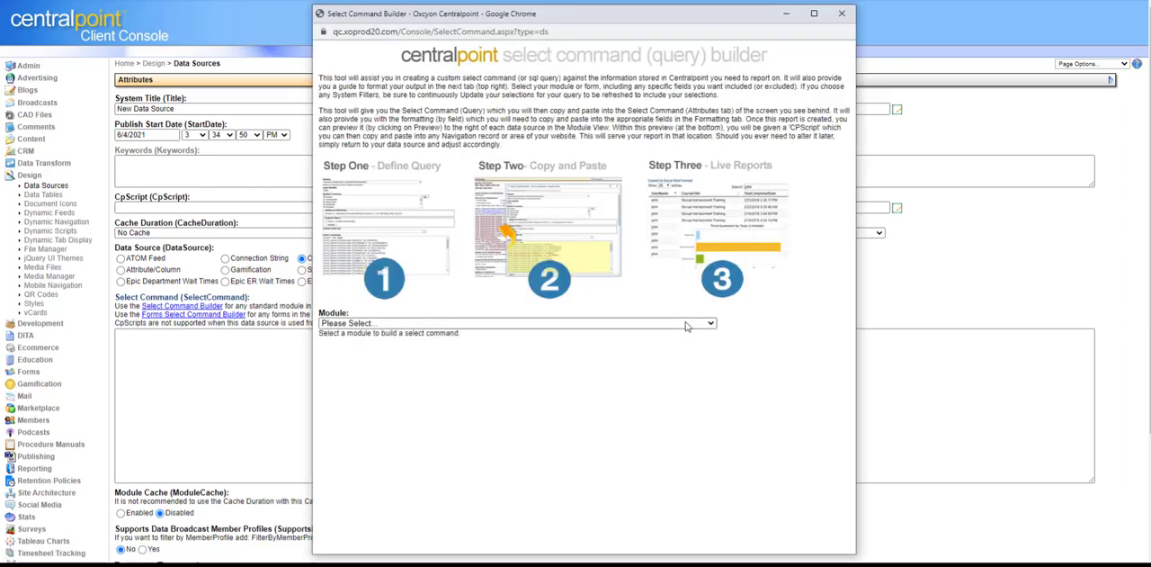
left_click(687, 325)
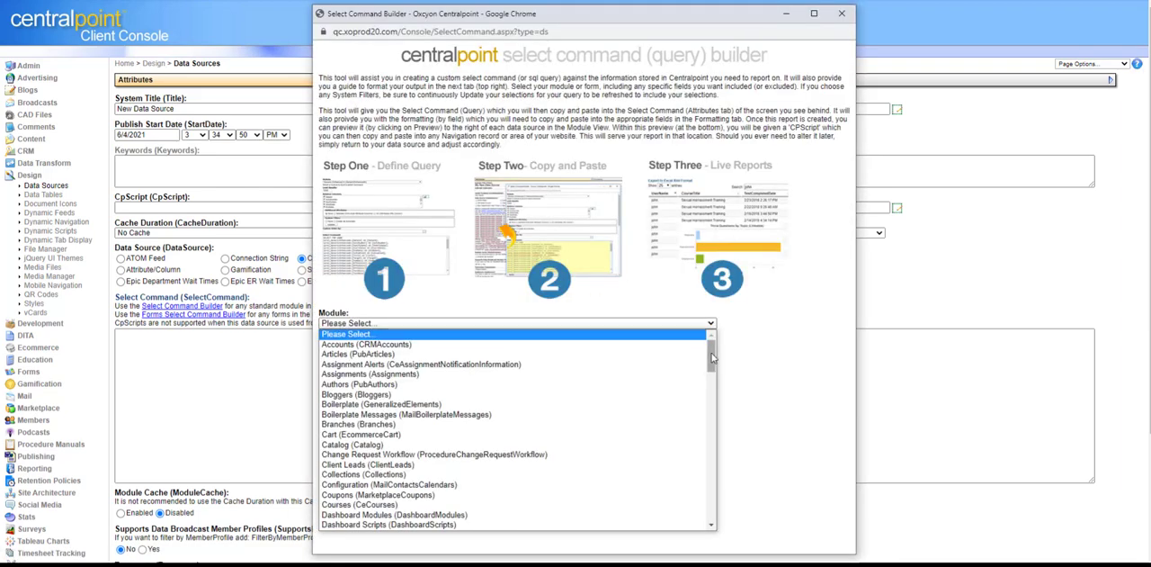
left_click_drag(713, 358, 708, 416)
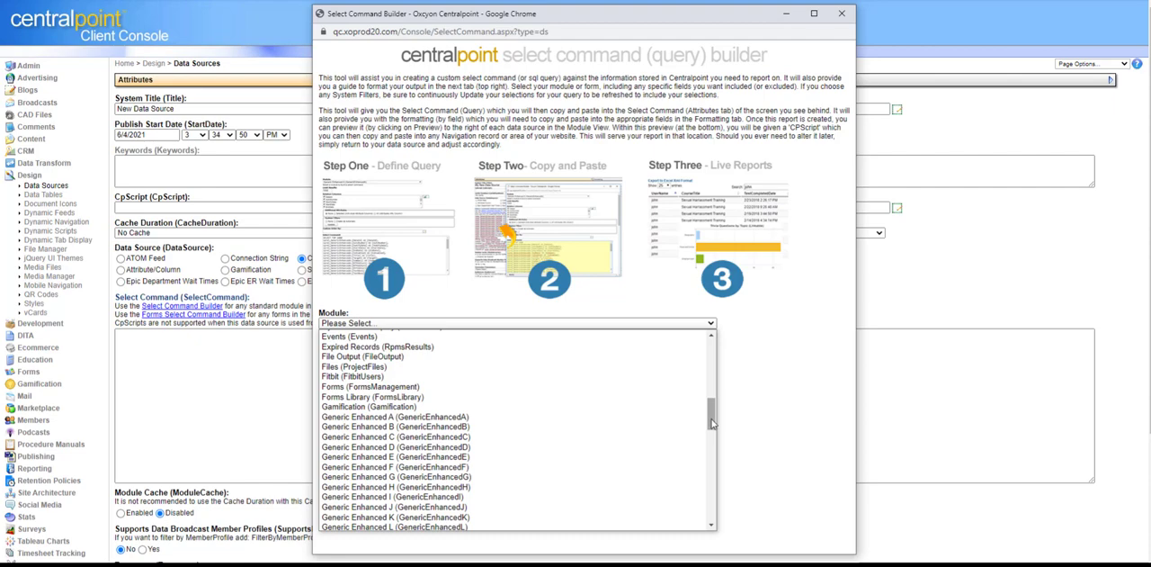
mouse_move(712, 423)
left_mouse_down()
mouse_move(710, 367)
mouse_move(706, 421)
left_mouse_up()
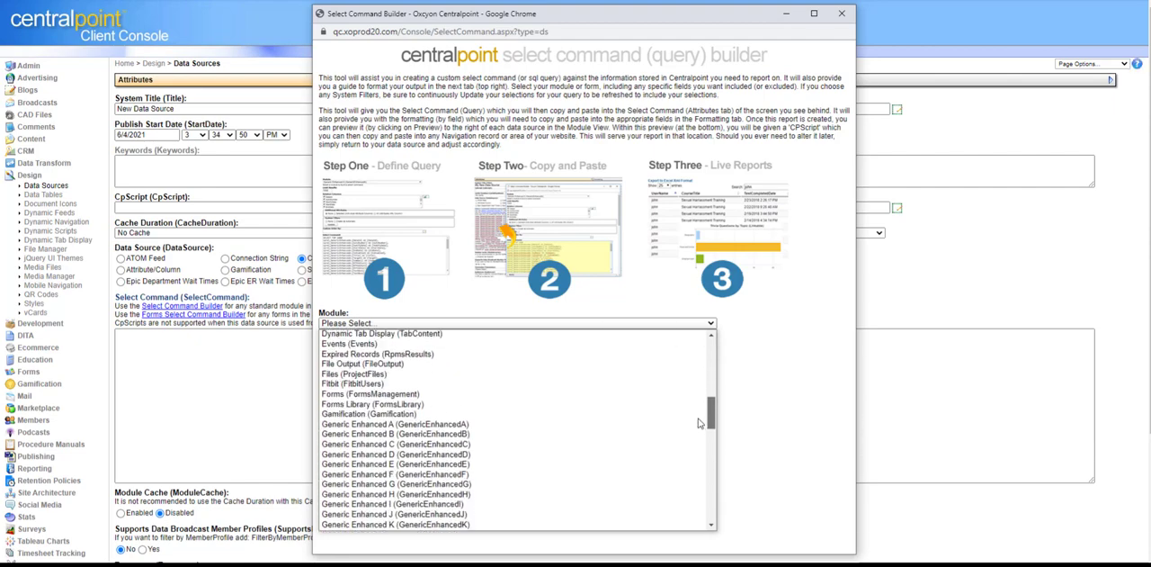
left_click(375, 424)
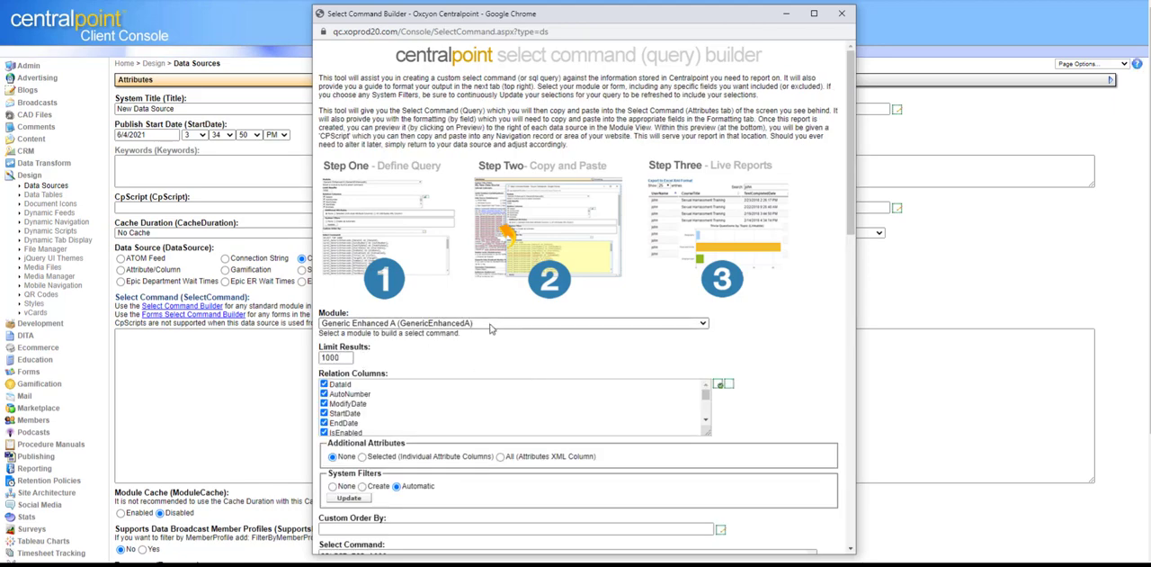
left_click_drag(849, 127, 832, 215)
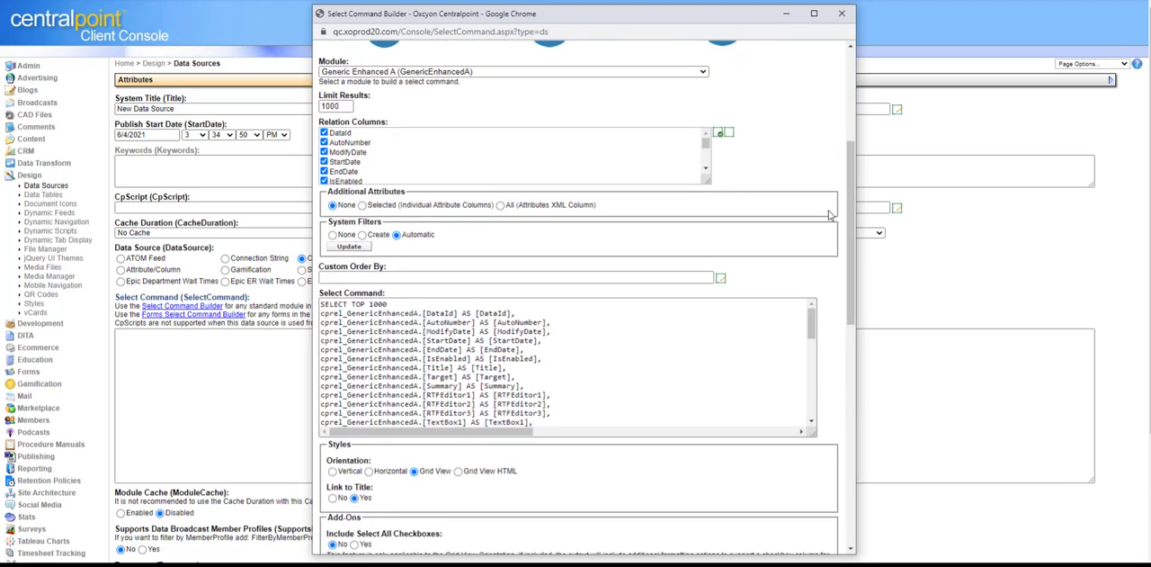
Step: Keep Generic Enhanced A as the module, enlarge the Relation Columns list, and deselect all of its columns
left_click(576, 72)
left_click(474, 275)
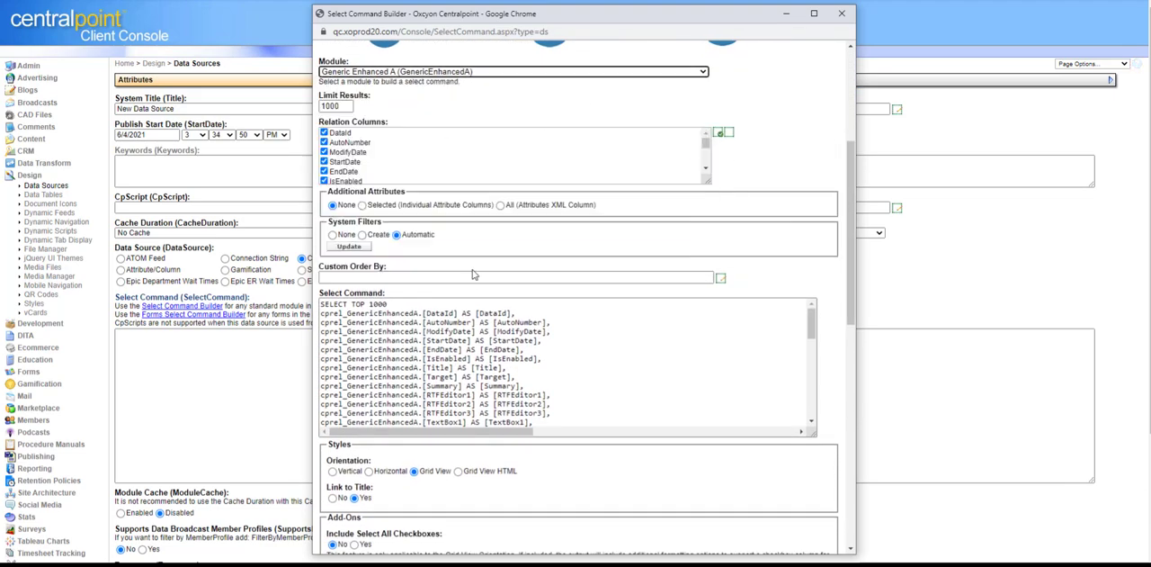
left_click_drag(709, 181, 730, 344)
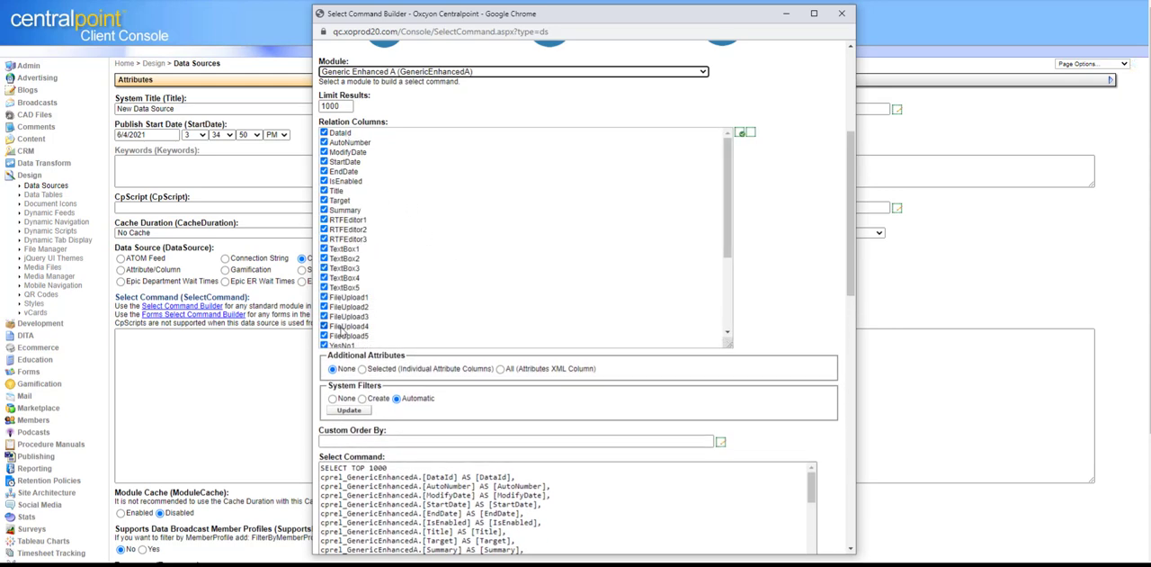
left_click(752, 133)
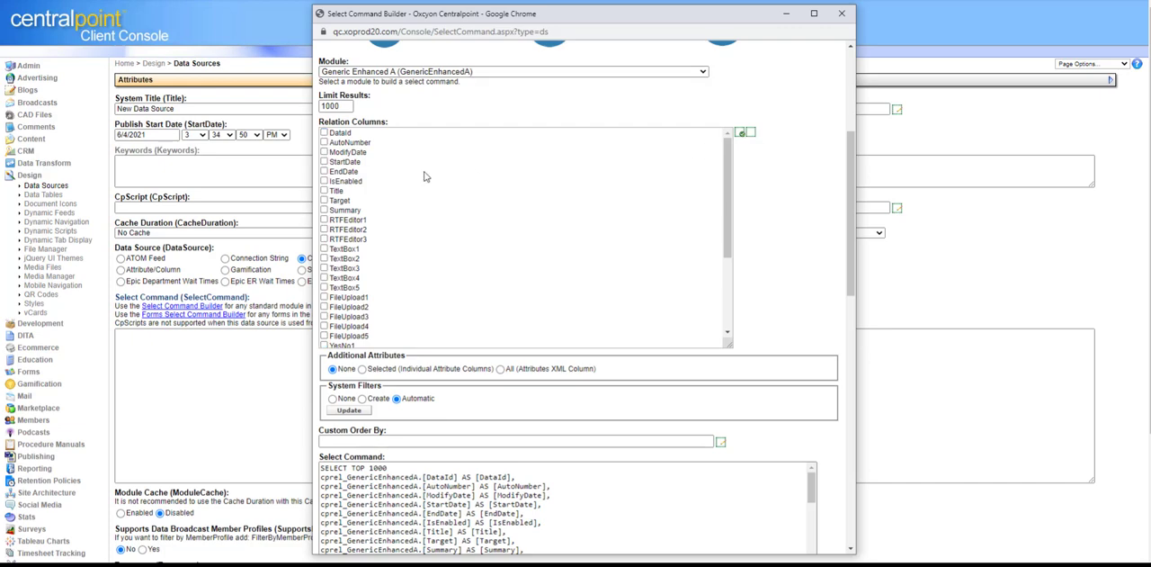
Step: Include the Title, StartDate, FileUpload1, TextBox1 and RTFEditor1 relation columns, and review the remaining columns in the list
left_click(325, 191)
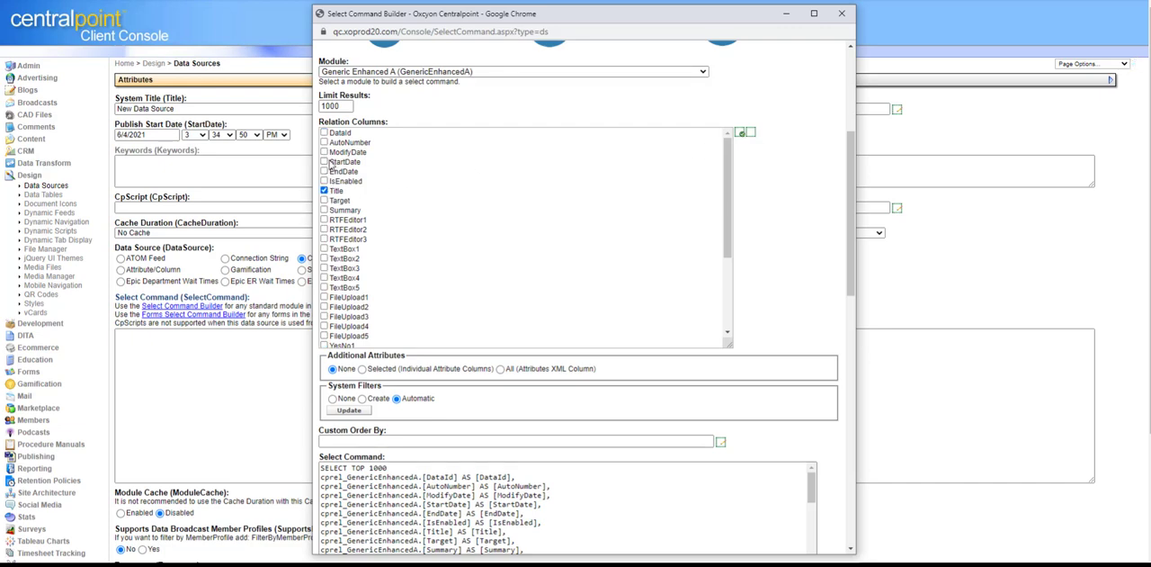
left_click(323, 161)
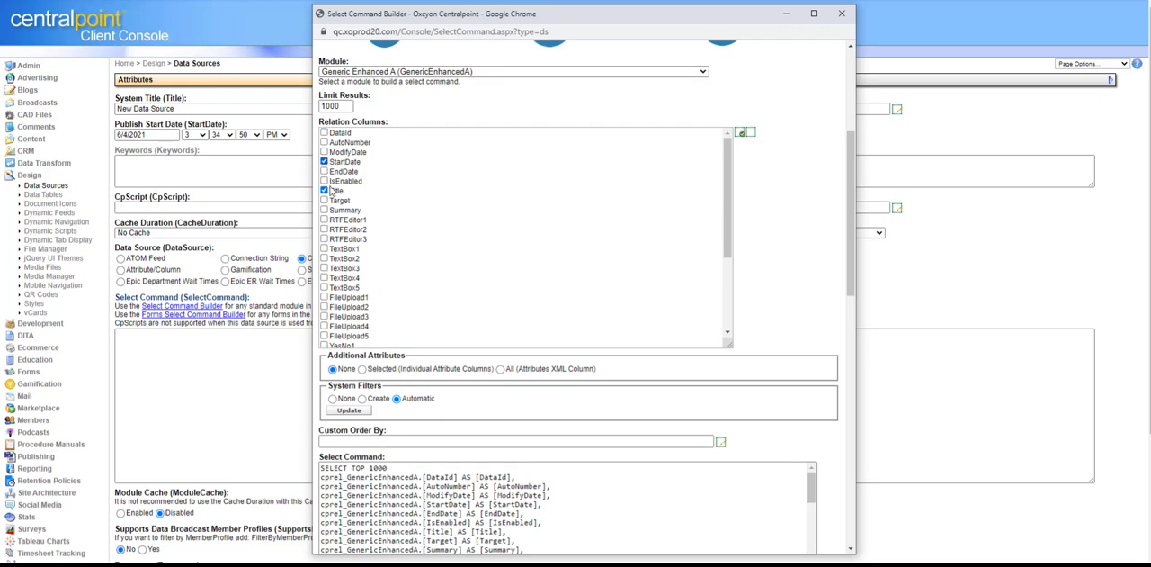
left_click(324, 248)
left_click(324, 219)
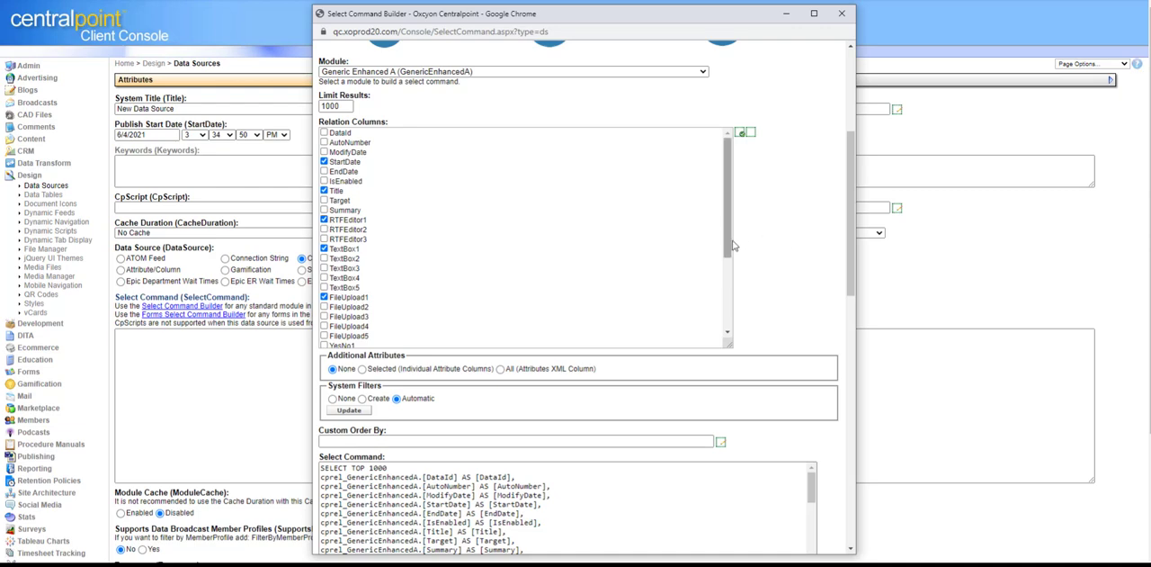
scroll(730, 270, "down", 1)
scroll(730, 311, "down", 2)
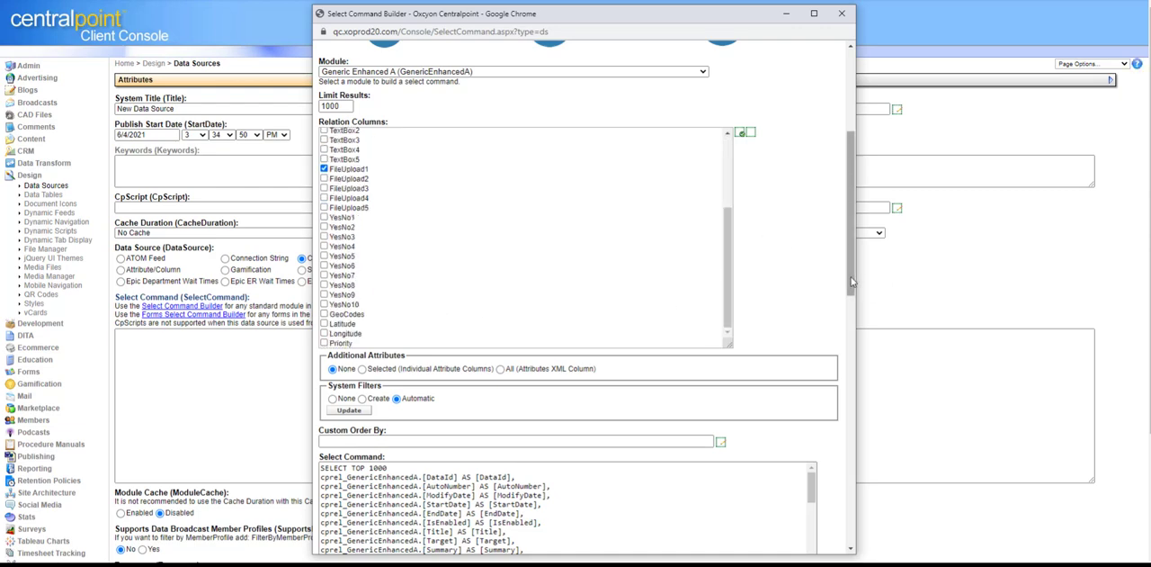
Step: Set System Filters to Create and filter by the Board Portal and China audiences and the Private and Advertisers roles
left_click_drag(852, 284, 855, 361)
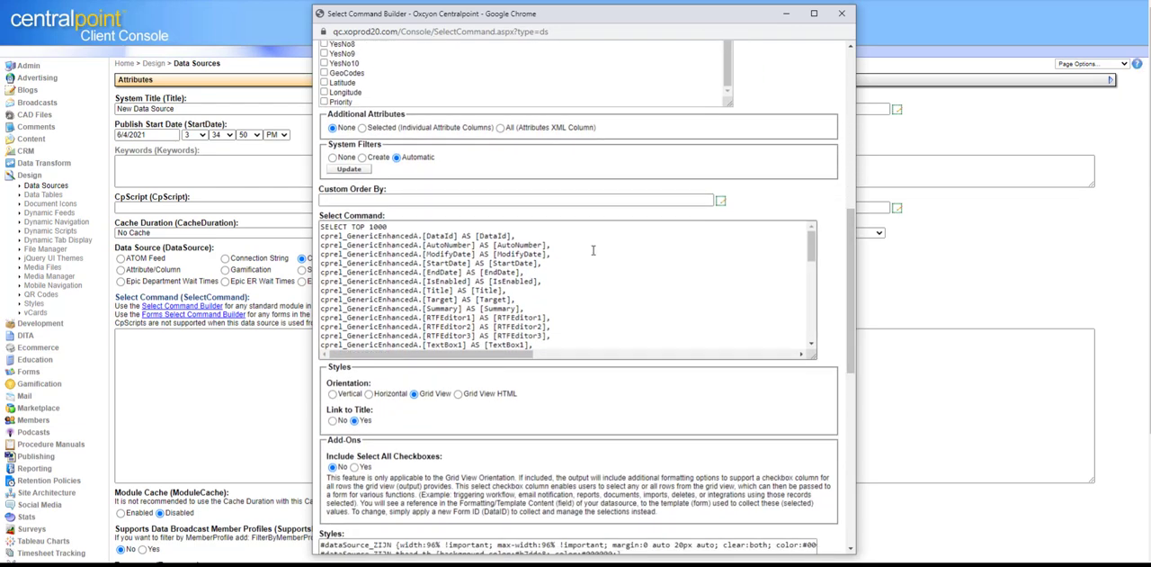
left_click(362, 157)
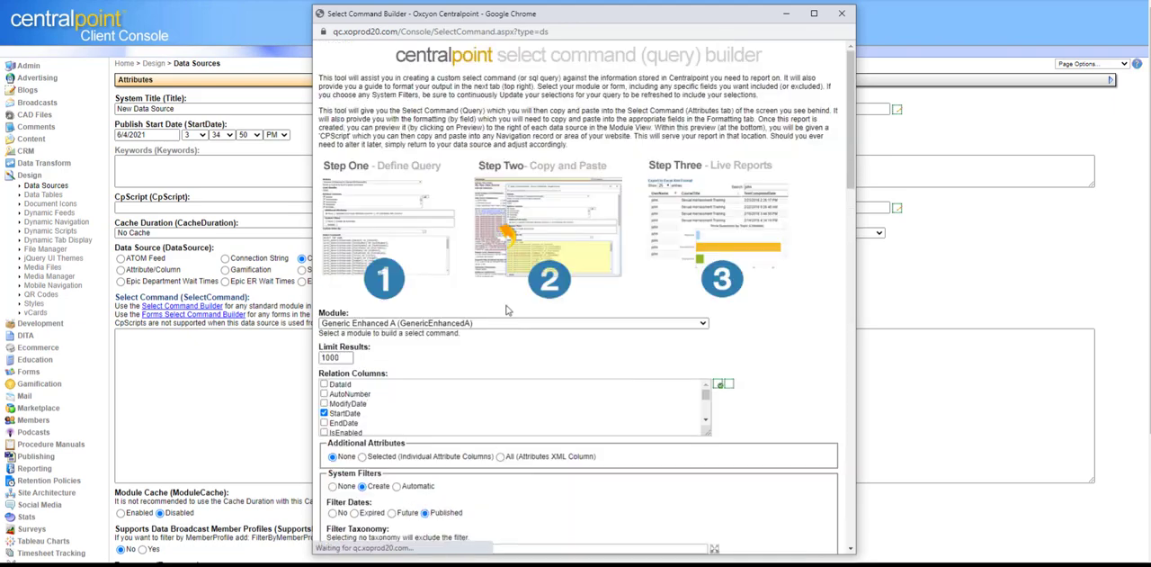
left_click_drag(850, 154, 850, 312)
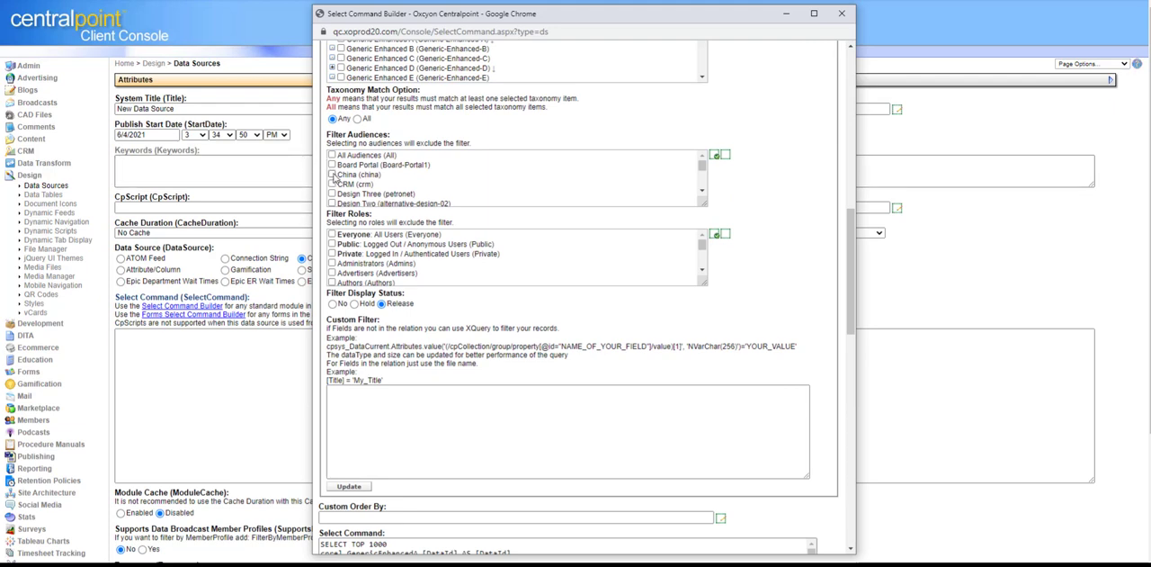
left_click(331, 164)
left_click(332, 173)
left_click(332, 253)
left_click(332, 273)
left_click_drag(851, 278, 851, 192)
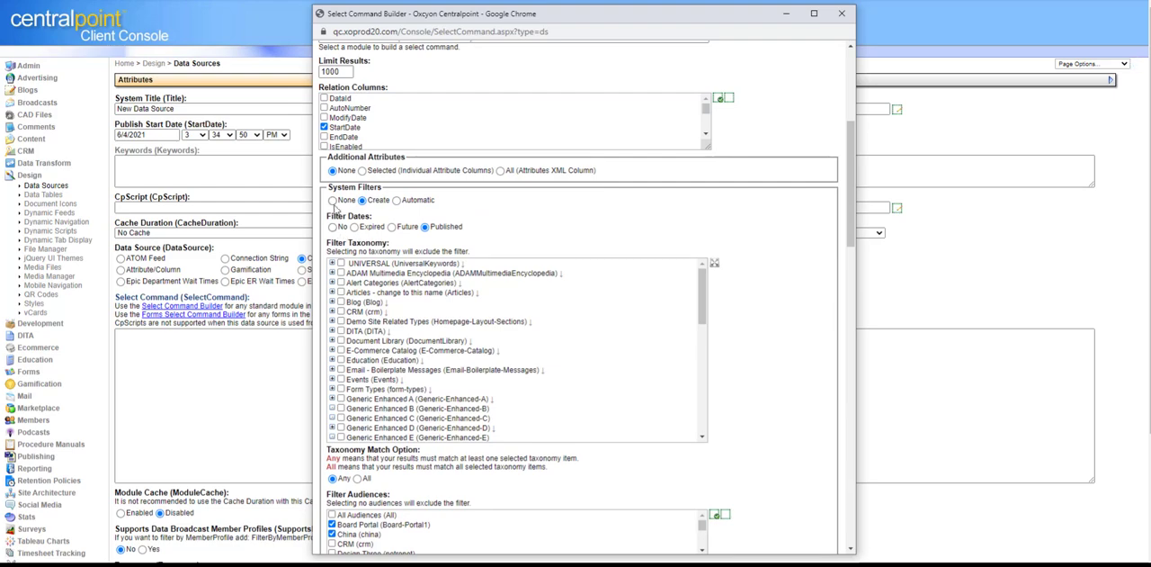
Step: Set System Filters to Automatic, regenerate the select command, and enlarge the Select Command box to show the whole query
left_click(397, 201)
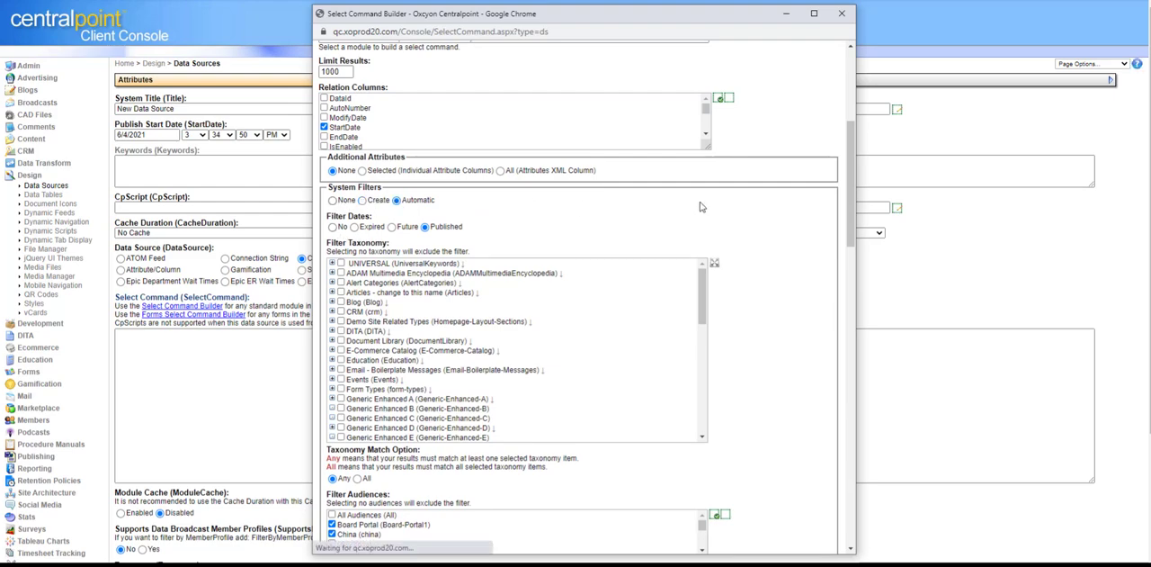
left_click_drag(851, 224, 851, 346)
left_click(350, 184)
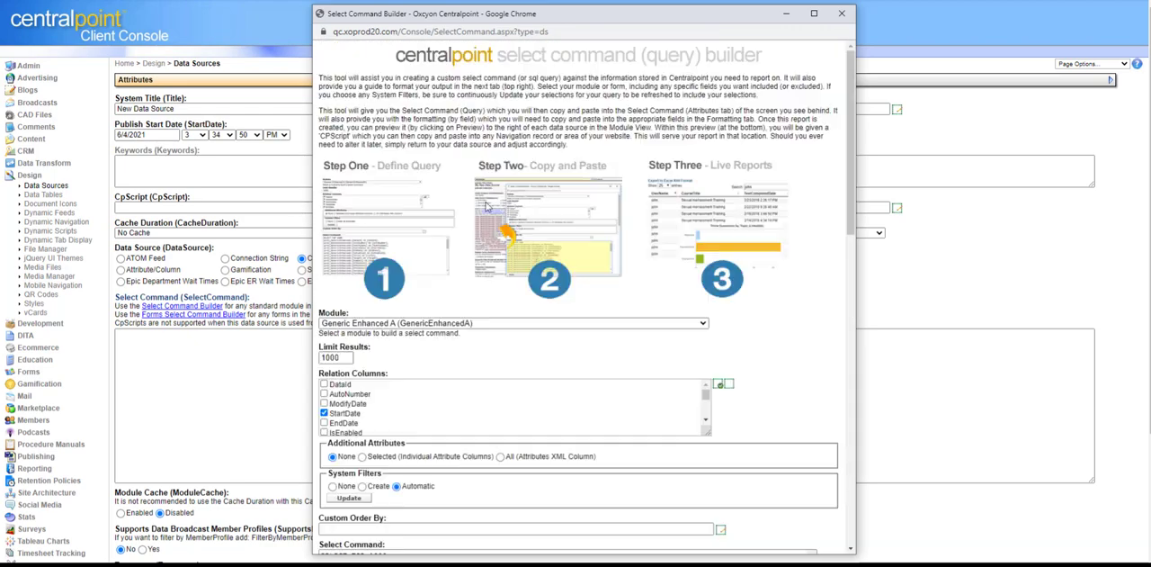
left_click_drag(851, 205, 869, 333)
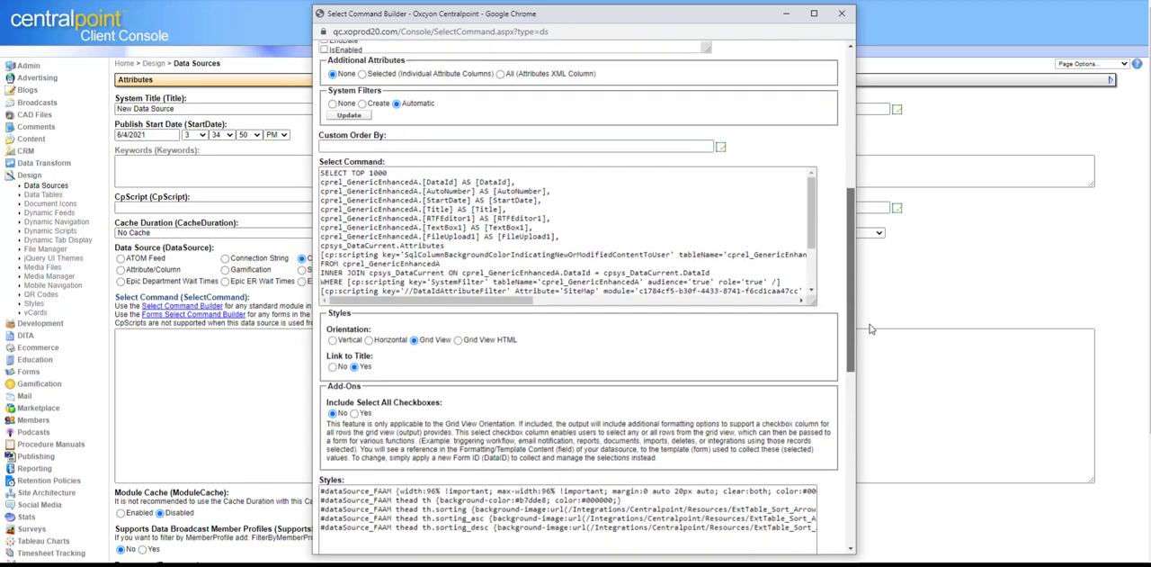
left_click_drag(812, 301, 850, 459)
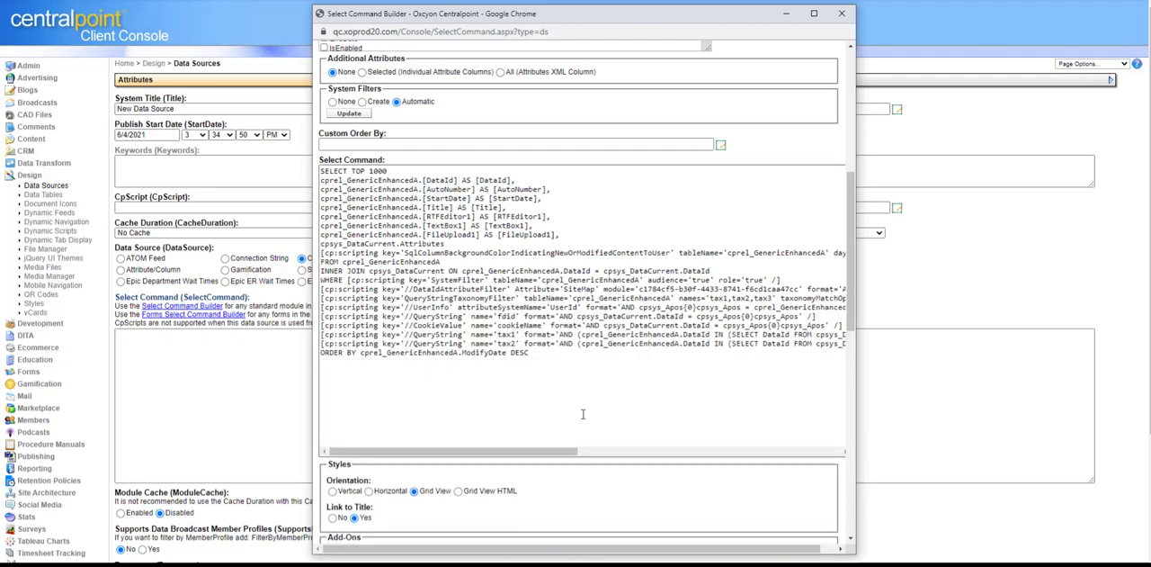
Step: Highlight the full generated select command and move the builder window to reveal the record's own Select Command field
left_click_drag(534, 354, 301, 174)
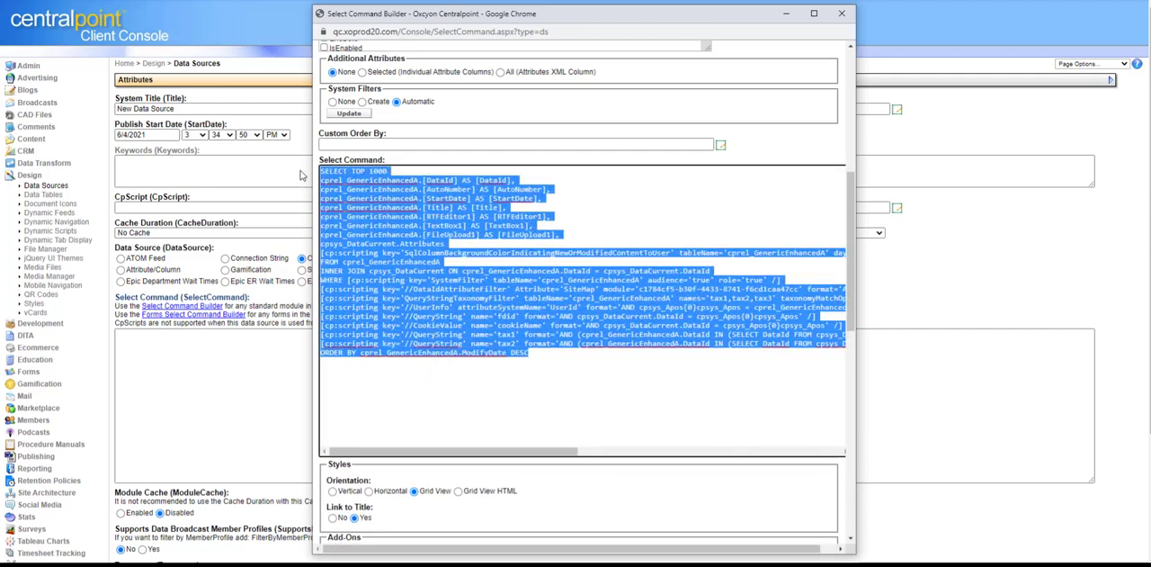
left_click(586, 382)
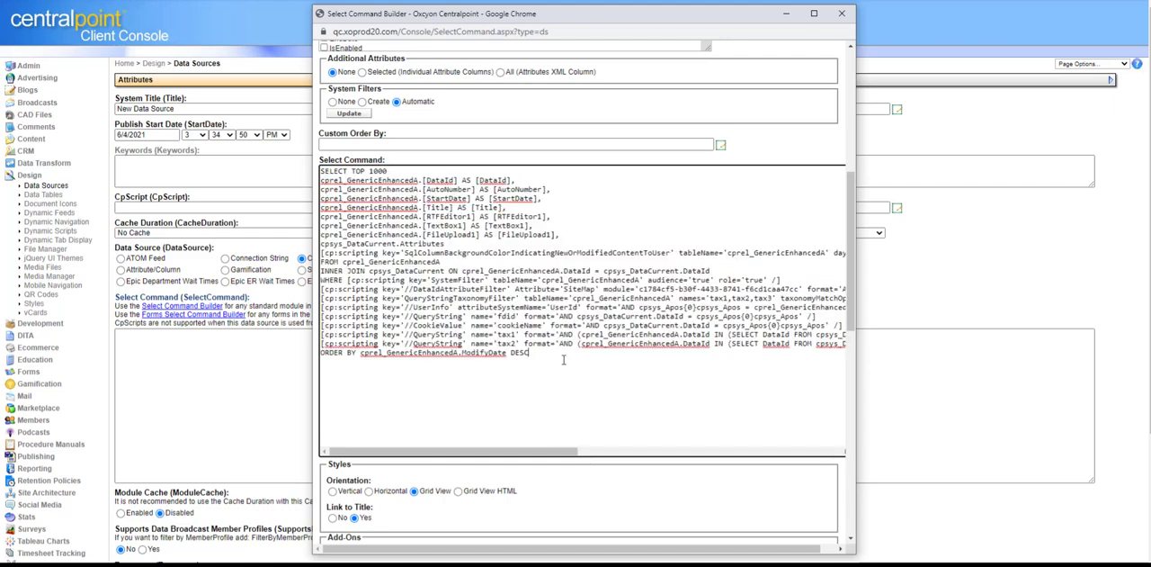
left_click_drag(563, 359, 291, 168)
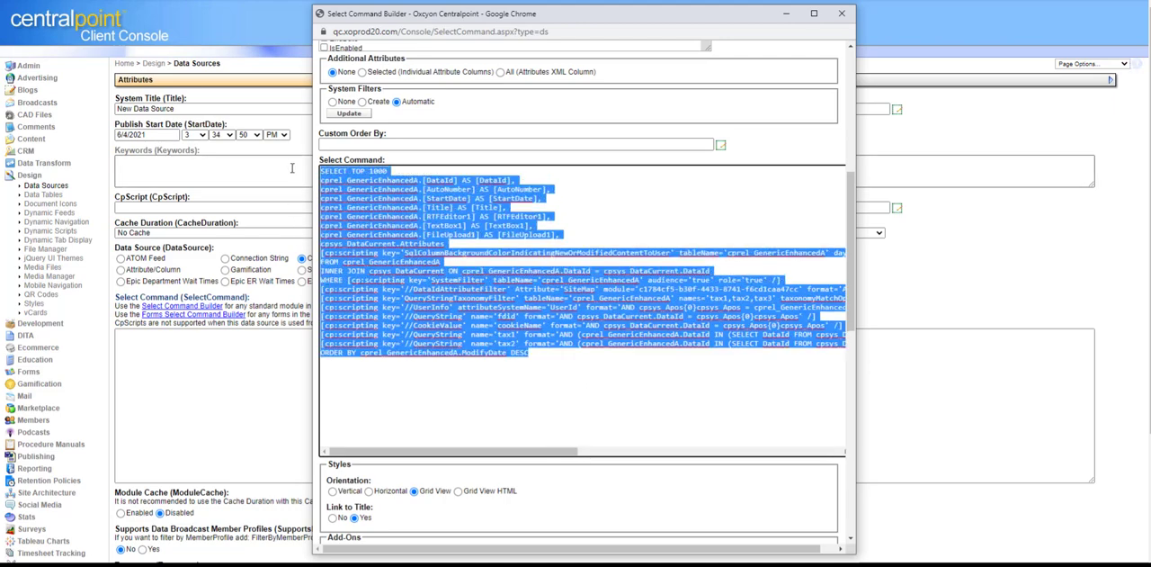
left_click_drag(624, 14, 978, 18)
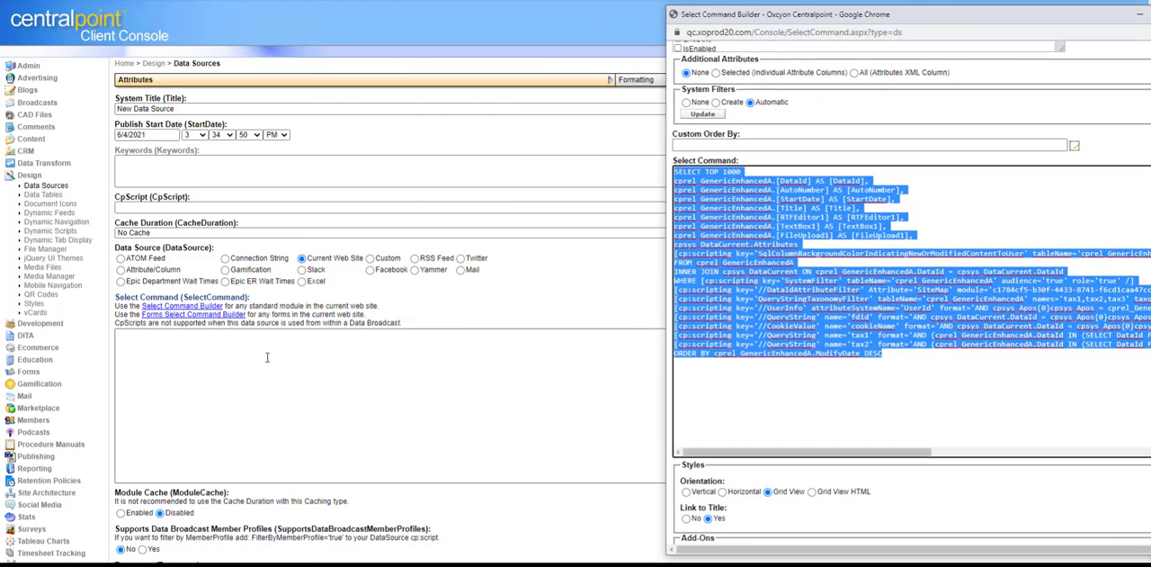
left_click_drag(1023, 25, 820, 25)
left_click_drag(999, 268, 997, 240)
Step: Copy the entire generated select command and paste it into the data source record's Select Command field
left_click(857, 384)
key("ctrl+a")
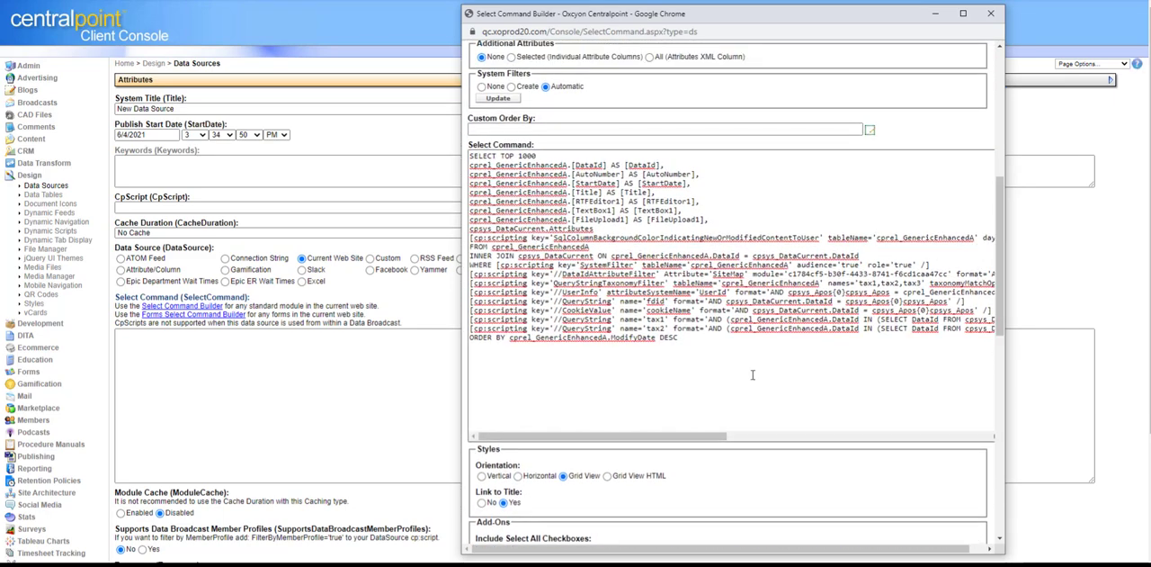
left_click(749, 374)
key("ctrl+a")
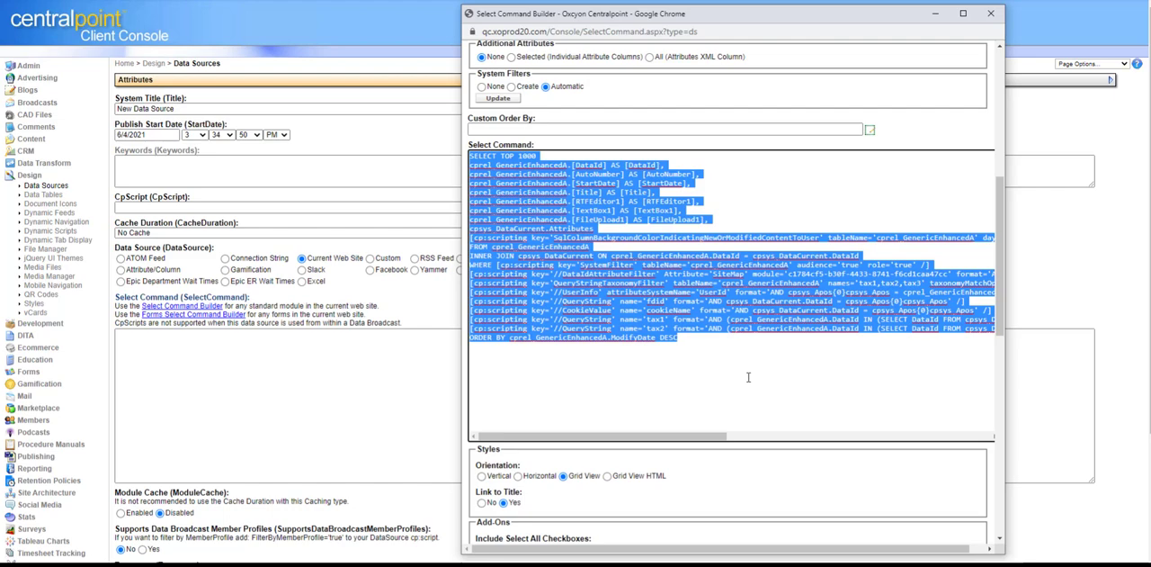
left_click_drag(816, 22, 963, 42)
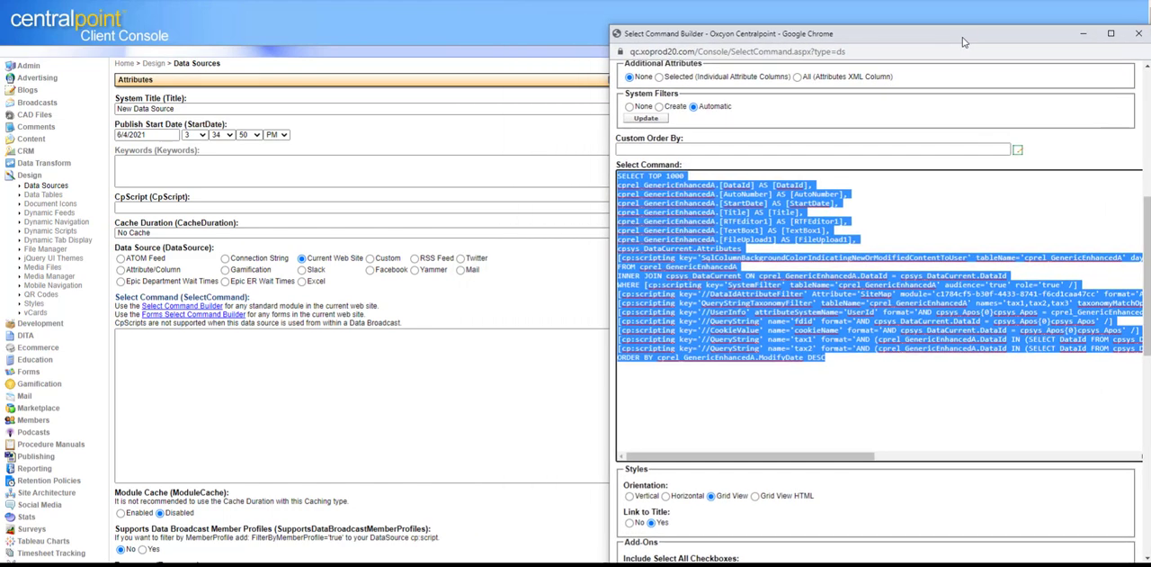
left_click(334, 364)
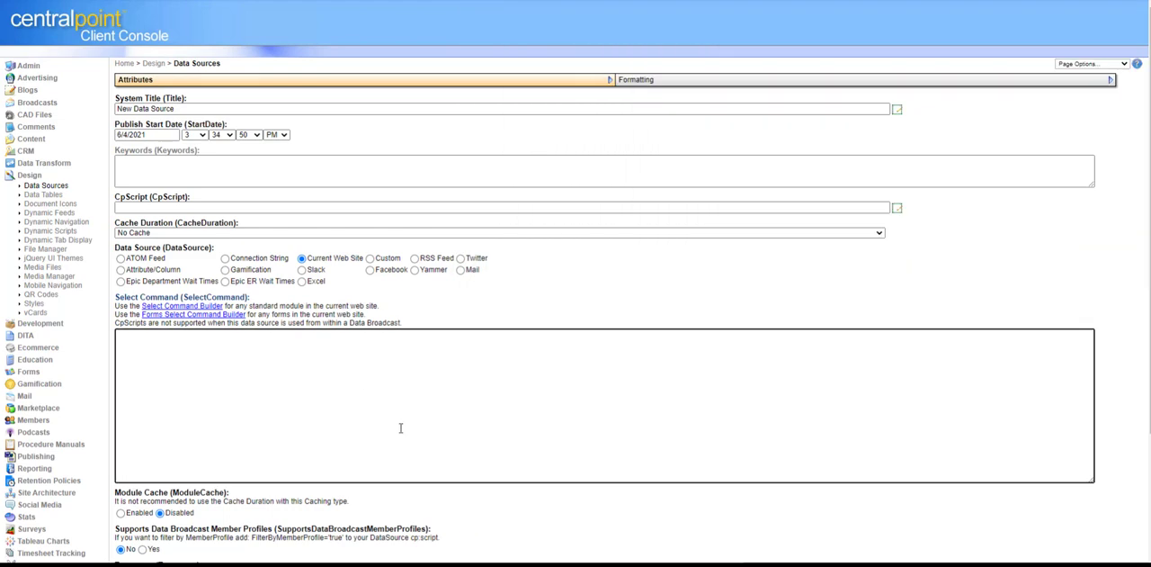
key("ctrl+v")
Step: Return to the Select Command Builder window and copy all of its generated Styles code
left_click(575, 565)
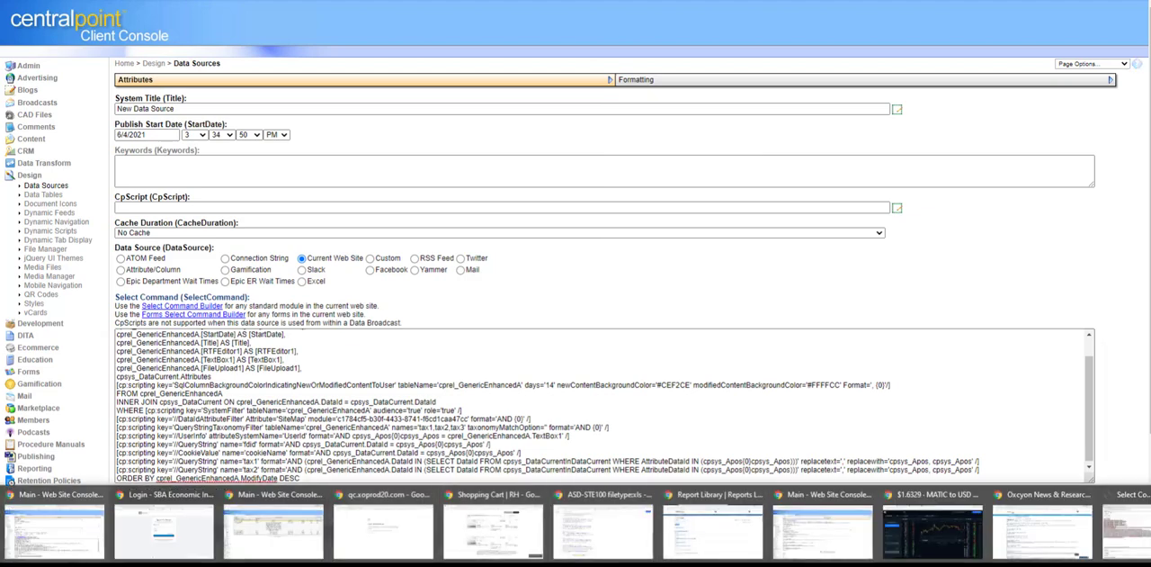
left_click(1127, 531)
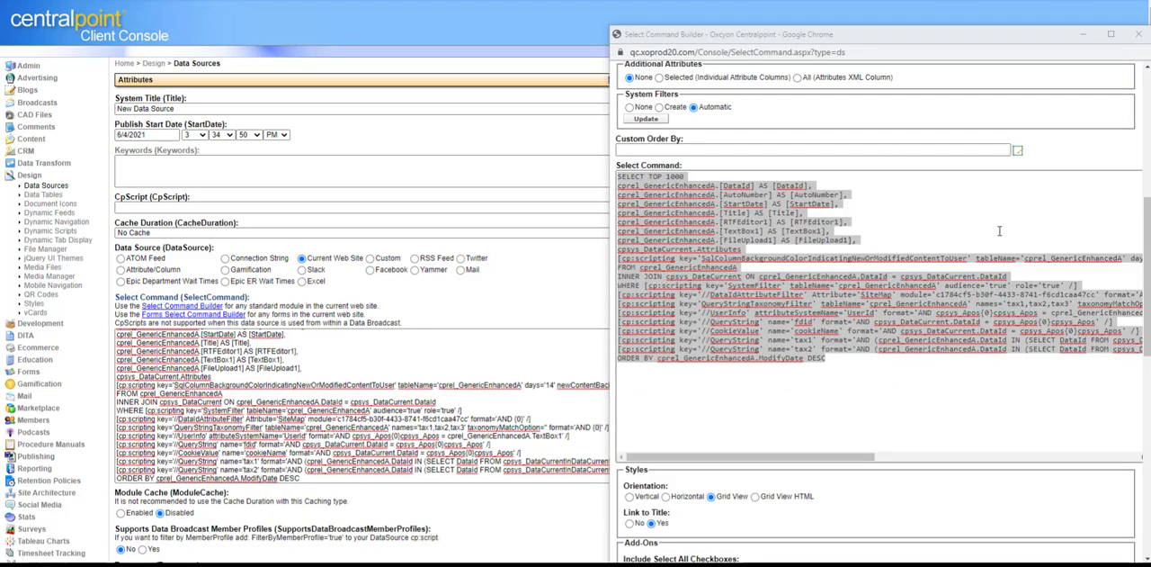
scroll(1137, 244, "down", 4)
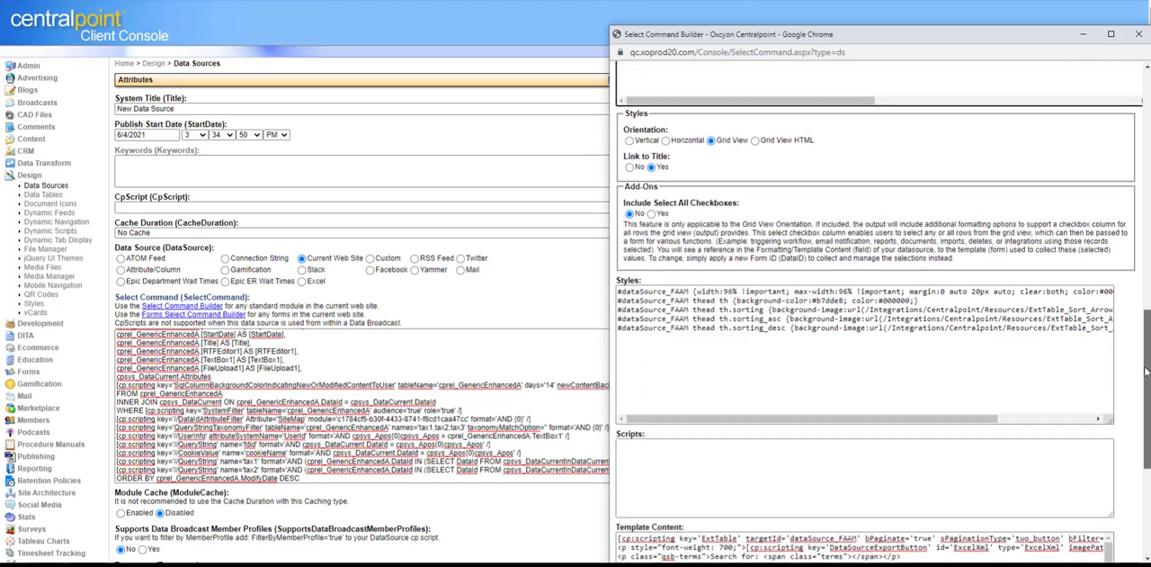
left_click(1091, 327)
key("ctrl+a")
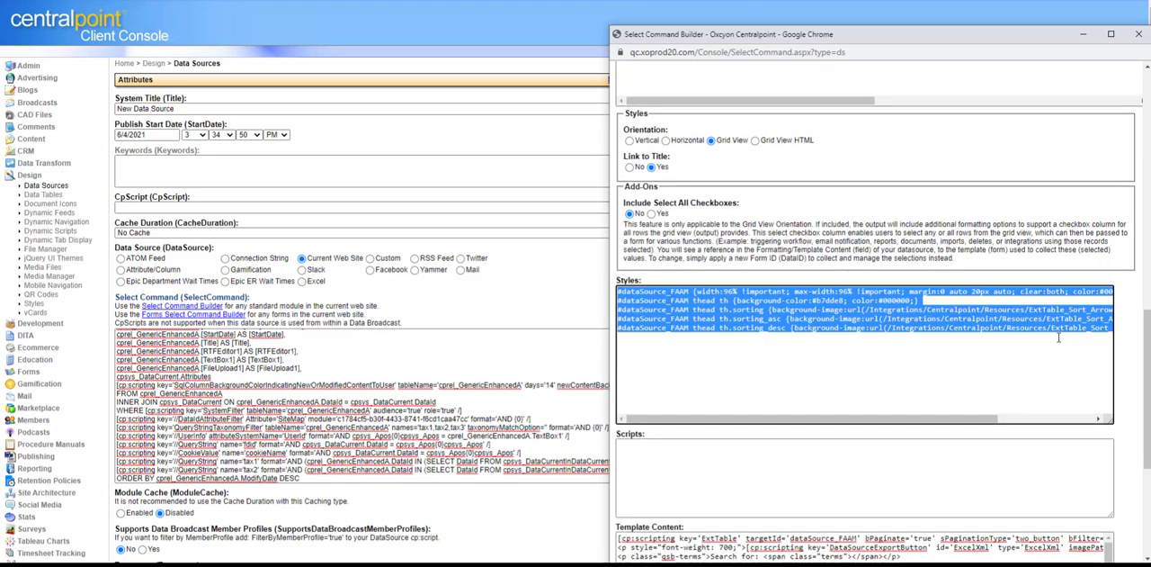
Step: Paste the copied styles into the Styles (RHStyles) field of the record's Formatting section
left_click_drag(1024, 43, 0, 38)
left_click(935, 83)
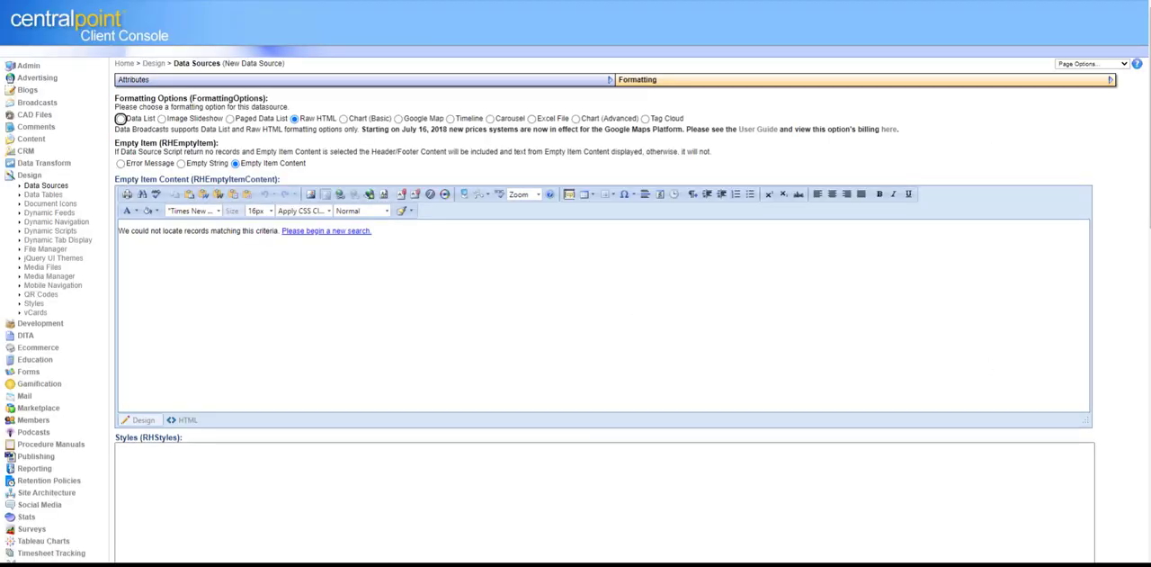
left_click(274, 460)
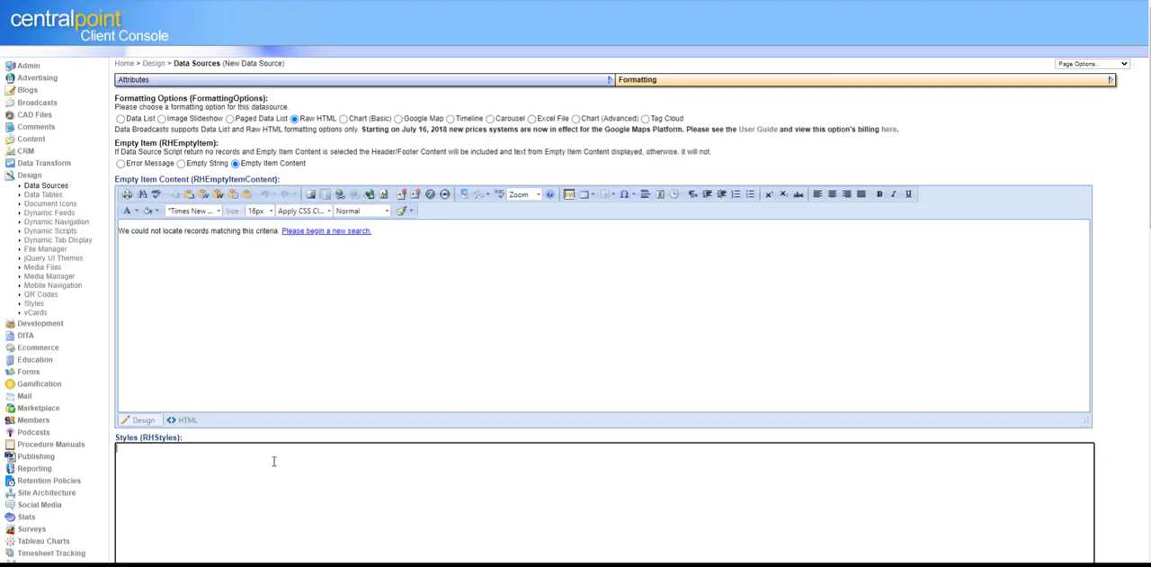
type("#dataSource_FAAM {width:96% !important; max-width:96% !important; margin:0 auto 20px auto; clear:both; color:#000000; float:none;} #dataSource_FAAM thead th {background-color:#b7dde8; color:#000000;} #dataSource_FAAM thead th.sorting {background-image:url(/Integrations/Centralpoint/Resources/ExtTable_Sort_Arrows.png) !important;} #dataSource_FAAM thead th.sorting_asc {background-image:url(/Integrations/Centralpoint/Resources/ExtTable_Sort_Arrows_Asc.png) !important;} #dataSource_FAAM thead th.sorting_desc {background-image:url(/Integrations/Centralpoint/Resources/ExtTable_Sort_Arrows_Desc.png) !important;}")
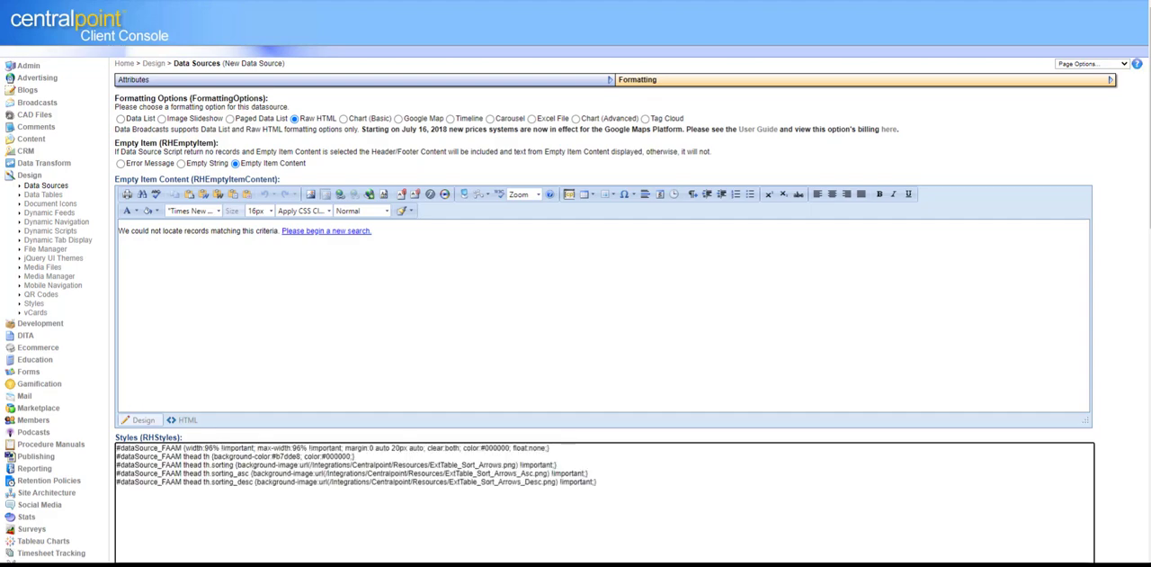
Step: Copy the builder's entire generated Template Content and move the builder window off the record's formatting fields
left_click_drag(0, 39, 547, 31)
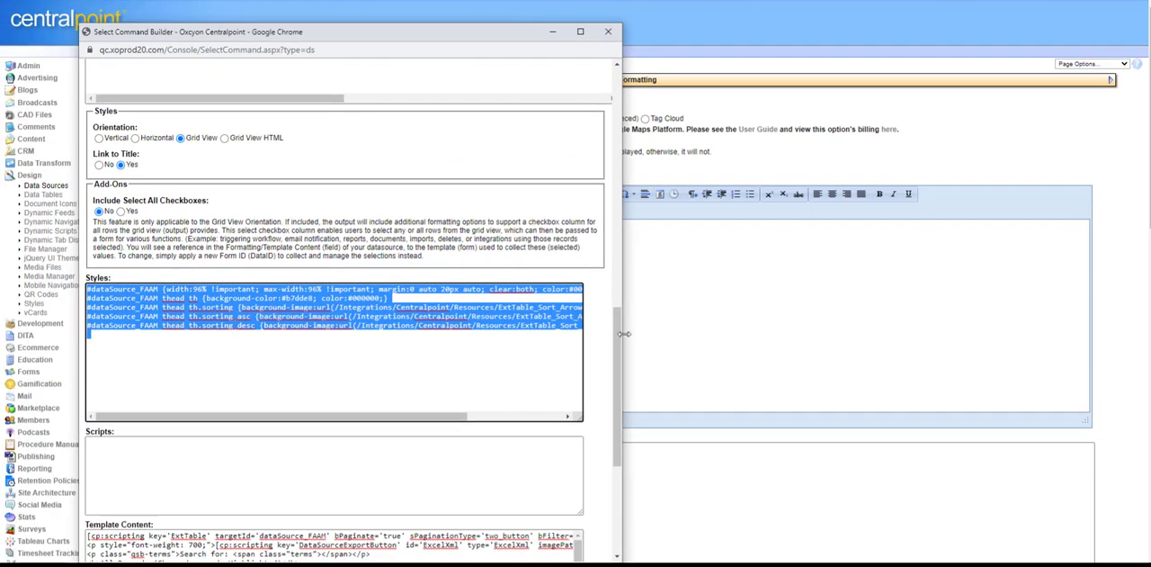
left_click_drag(619, 338, 619, 432)
left_click(516, 375)
key("ctrl+a")
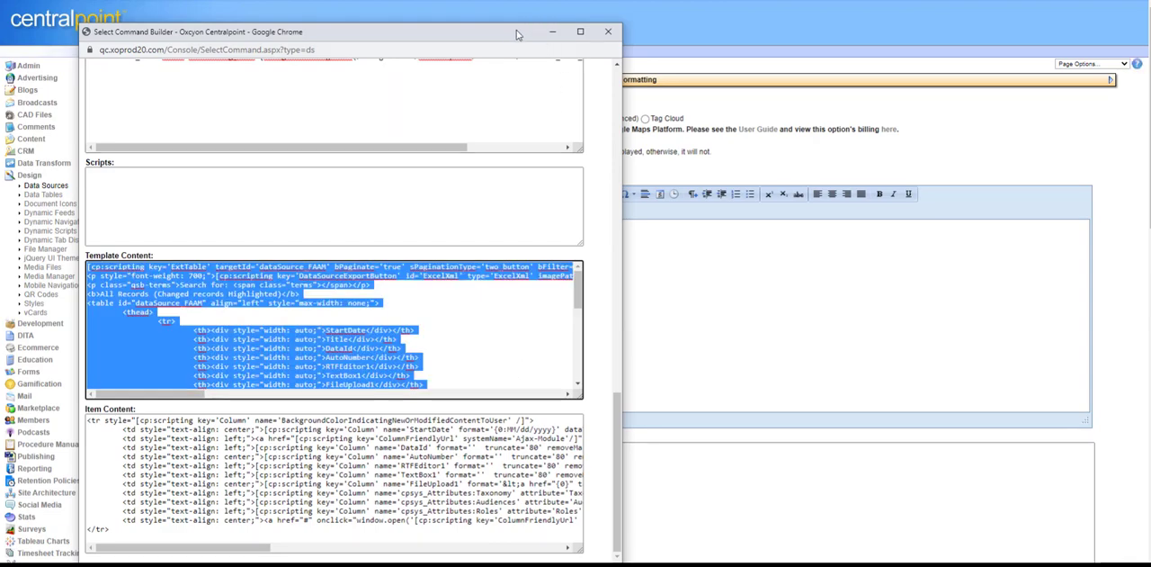
left_click_drag(518, 34, 983, 38)
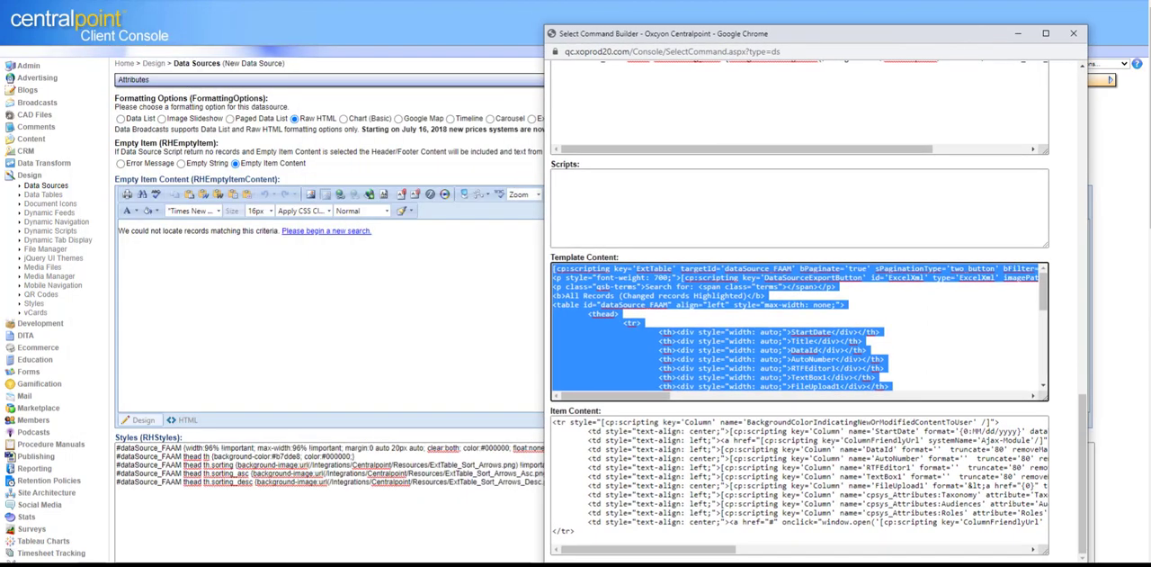
Step: Replace the ItemContent placeholder in the record's Template Content (RHTemplateContent) field with the copied template code
left_click_drag(1148, 207, 1139, 434)
left_click_drag(236, 220, 73, 217)
left_click_drag(258, 225, 78, 216)
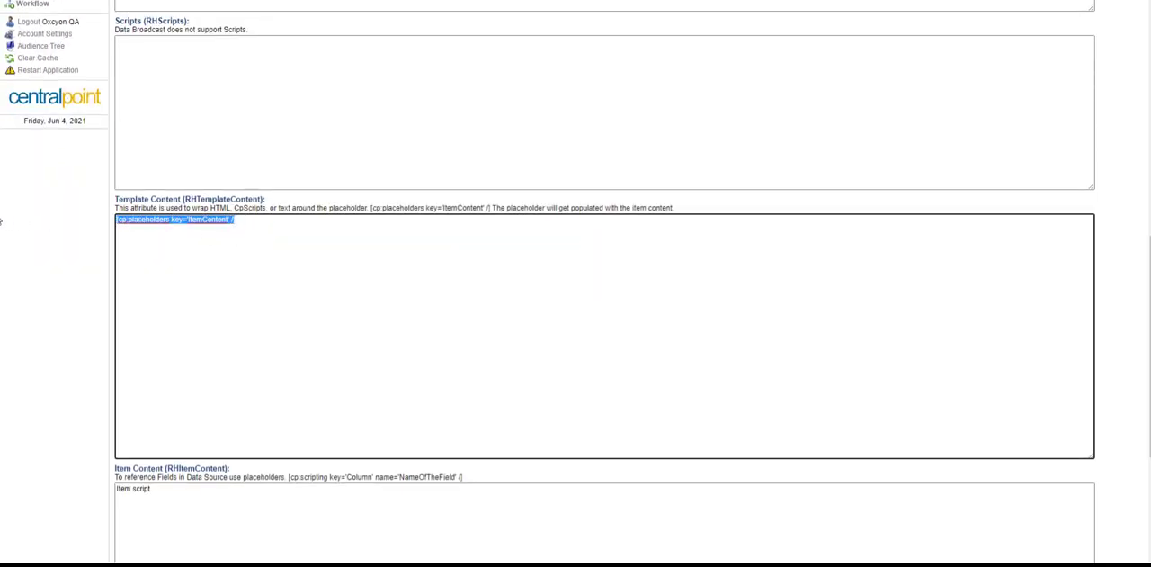
key("ctrl+v")
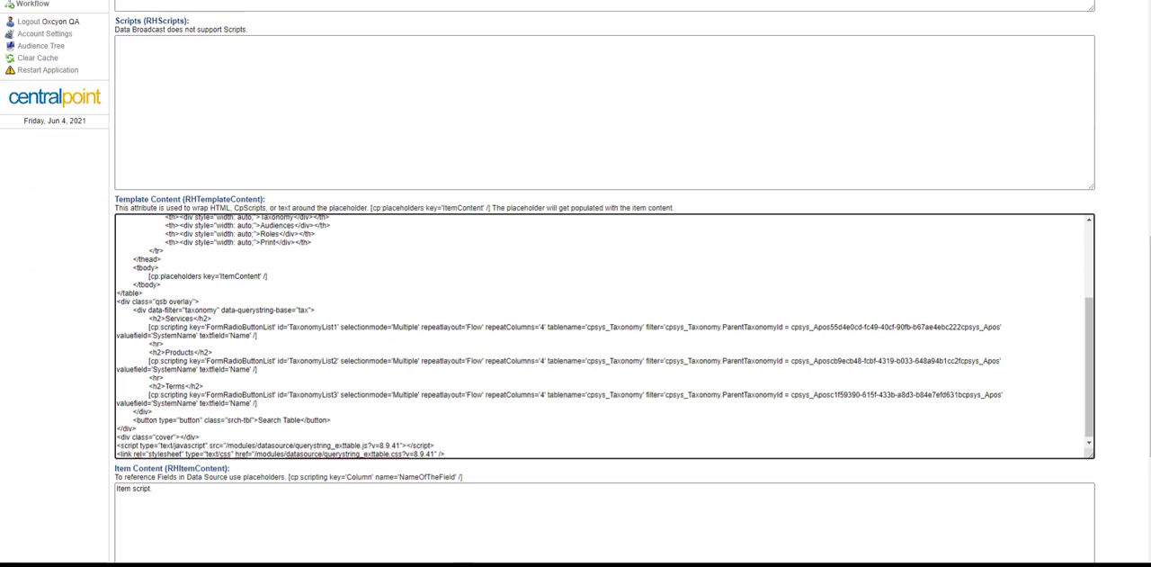
Step: Return to the Select Command Builder window and copy all of its generated Item Content code
mouse_move(414, 558)
left_click(1119, 536)
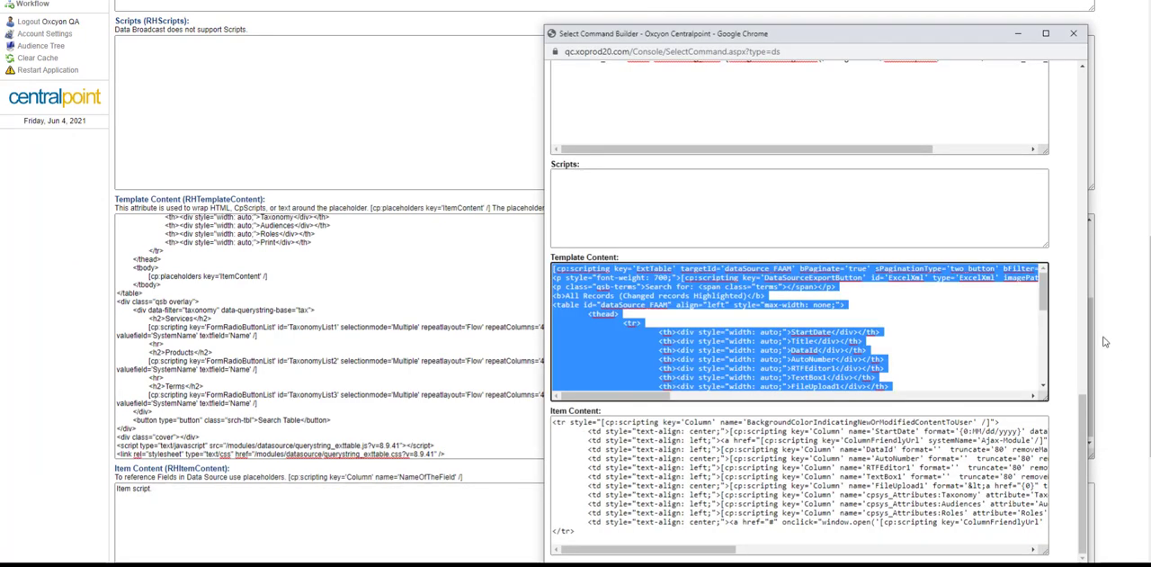
left_click(592, 533)
key("ctrl+a")
Step: Replace the placeholder text in the record's Item Content (RHItemContent) field with the copied code and save the record
left_click(372, 515)
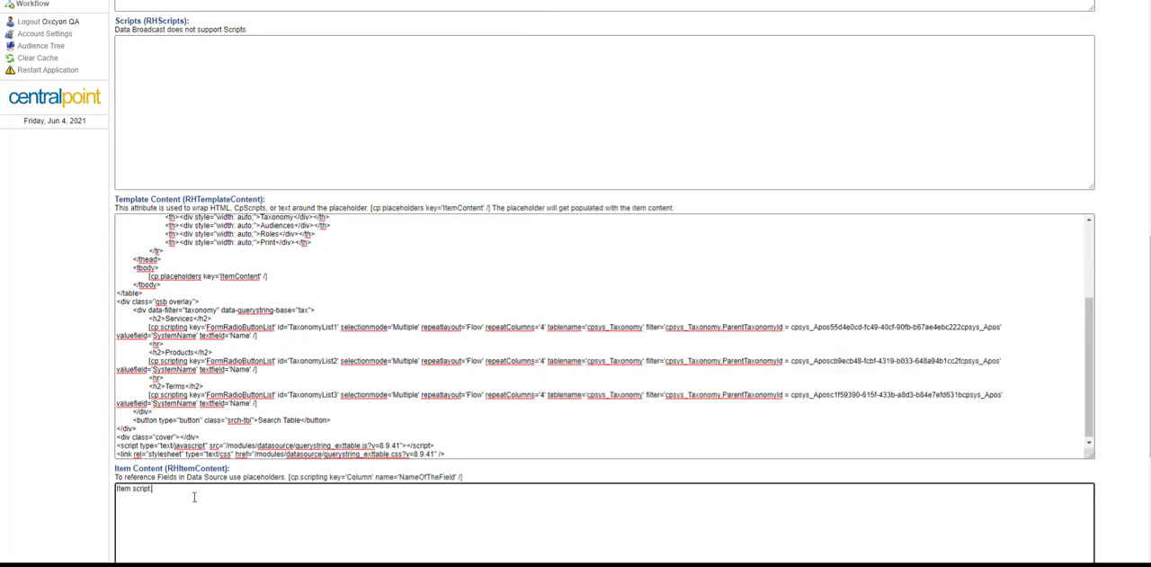
key("ctrl+a")
key("ctrl+v")
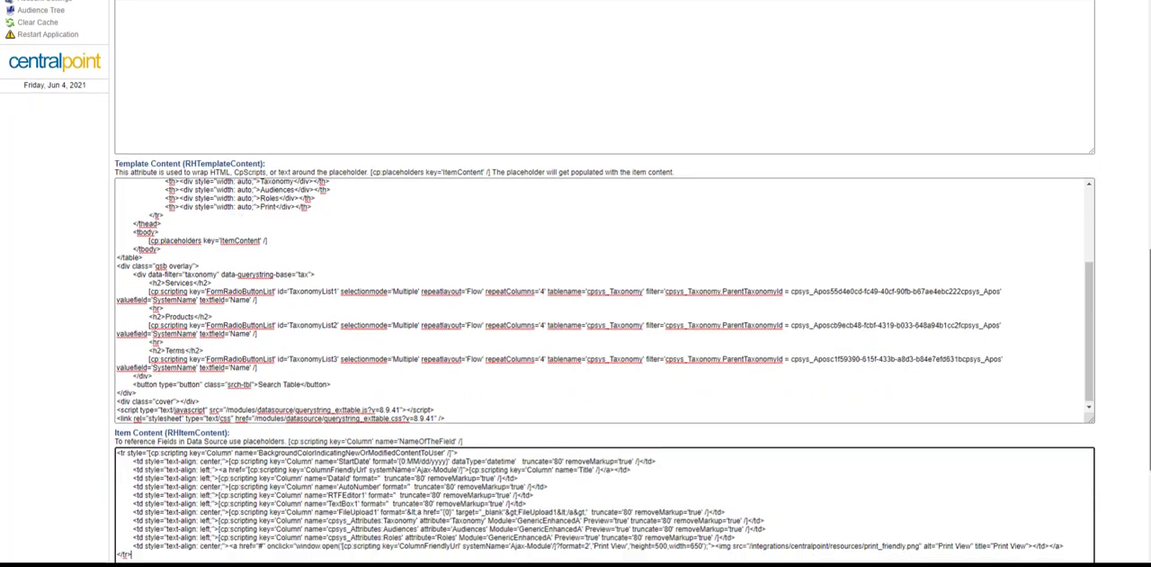
scroll(605, 360, "down", 3)
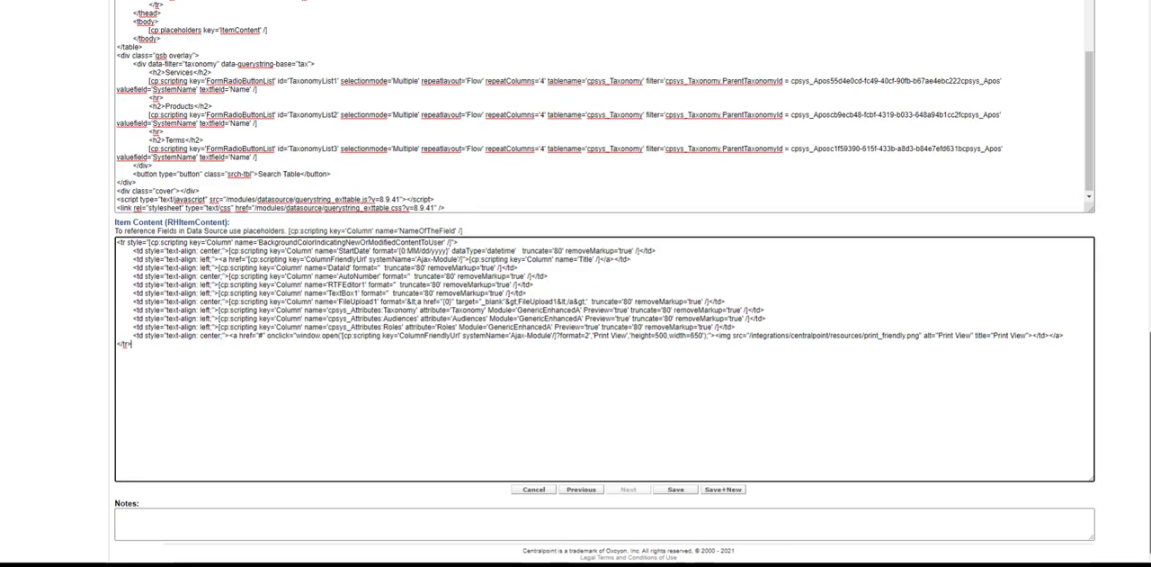
left_click(681, 491)
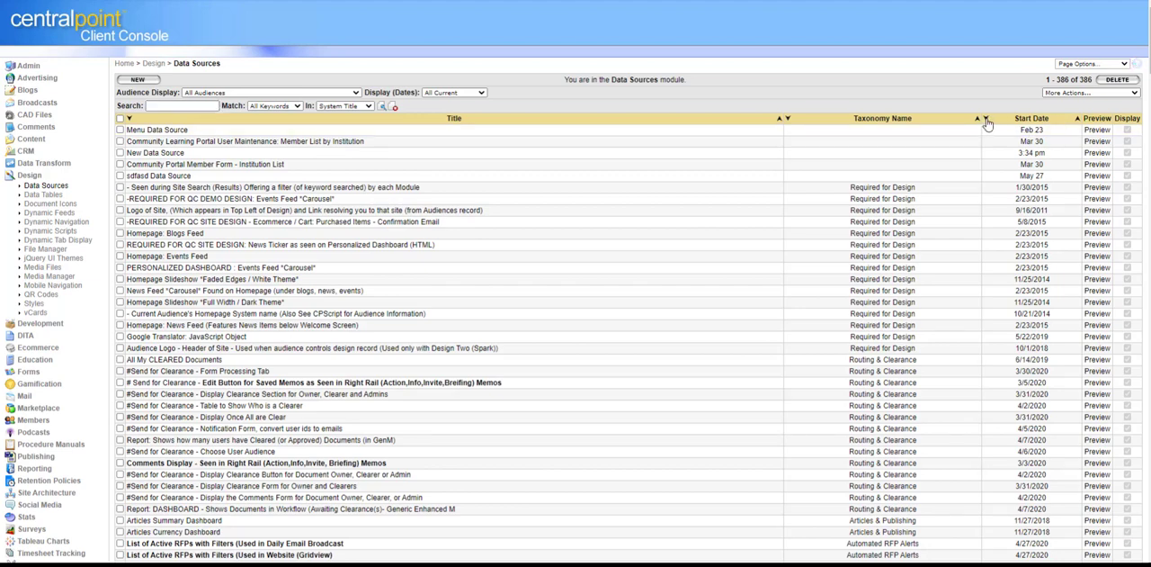
Step: Sort the Data Sources list by newest Start Date and preview New Data Source in the Main audience
left_click(1073, 281)
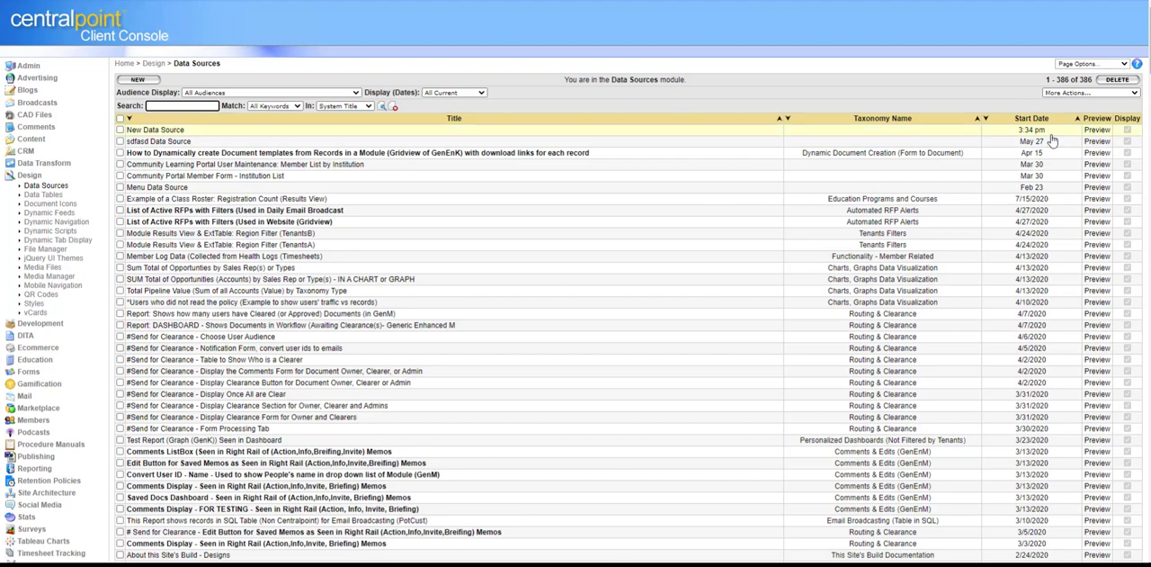
left_click(1098, 129)
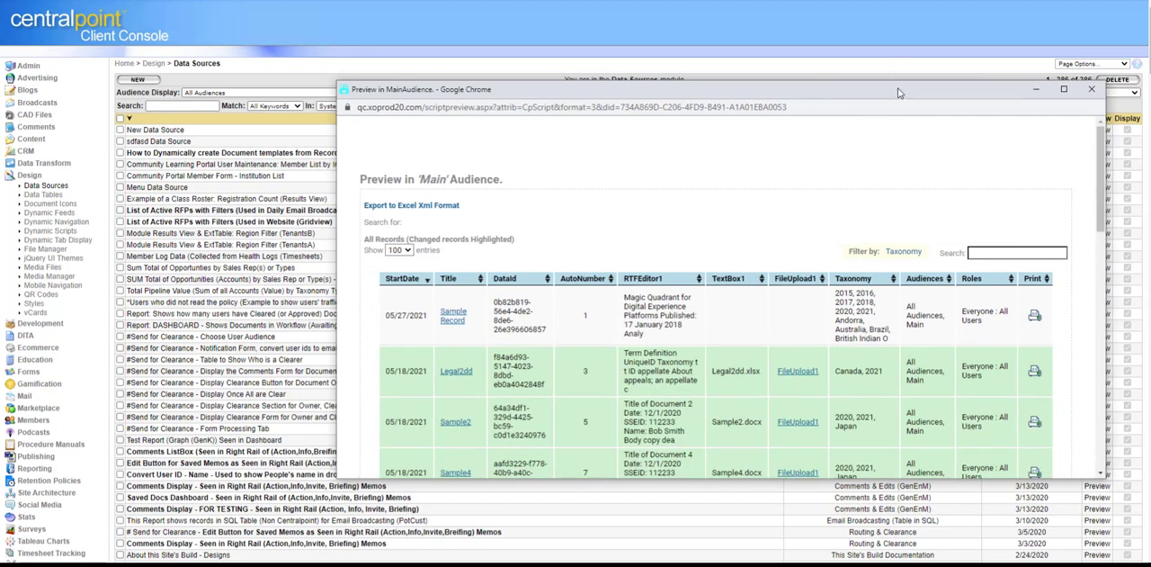
left_click_drag(899, 94, 629, 3)
Step: Review the previewed records, copy the DataSource script beneath the results table, and close the preview
left_click_drag(831, 110, 831, 306)
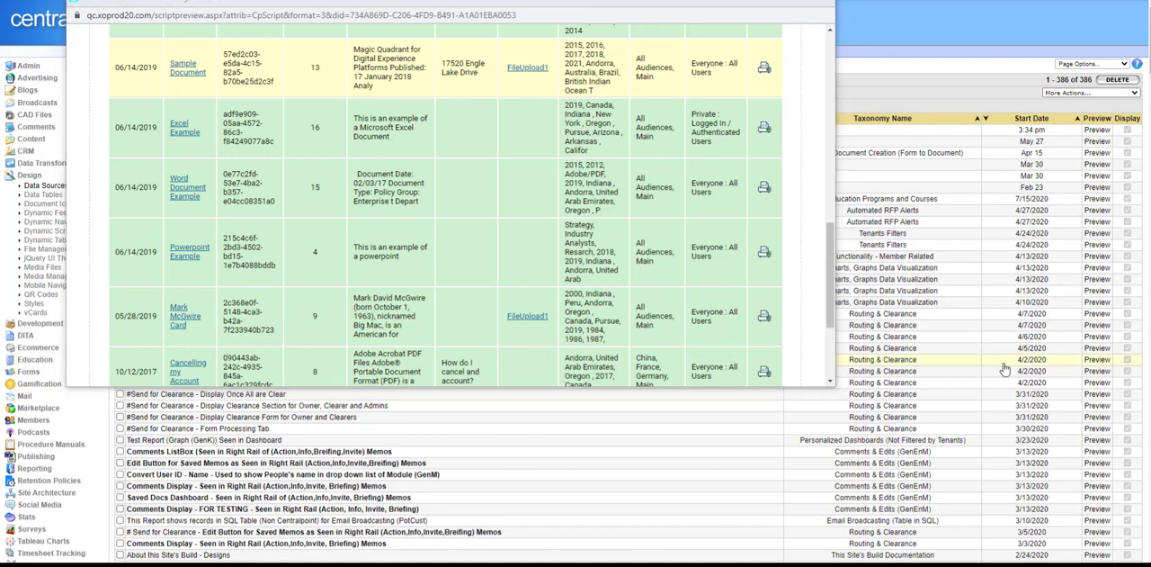
left_click_drag(831, 286, 796, 373)
left_click_drag(403, 348, 63, 333)
key("ctrl+c")
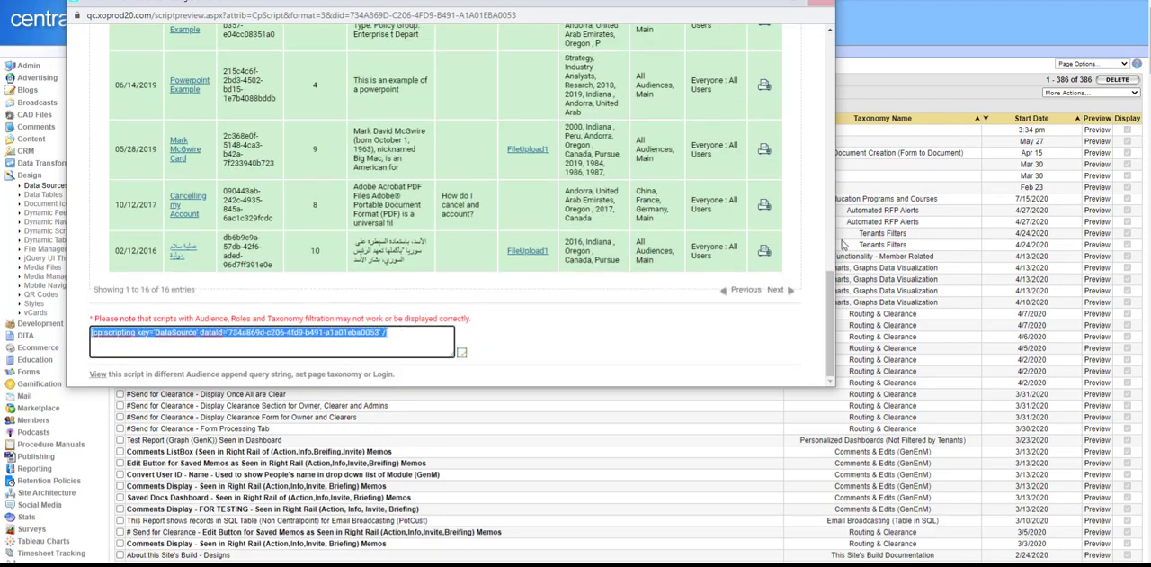
scroll(832, 303, "up", 5)
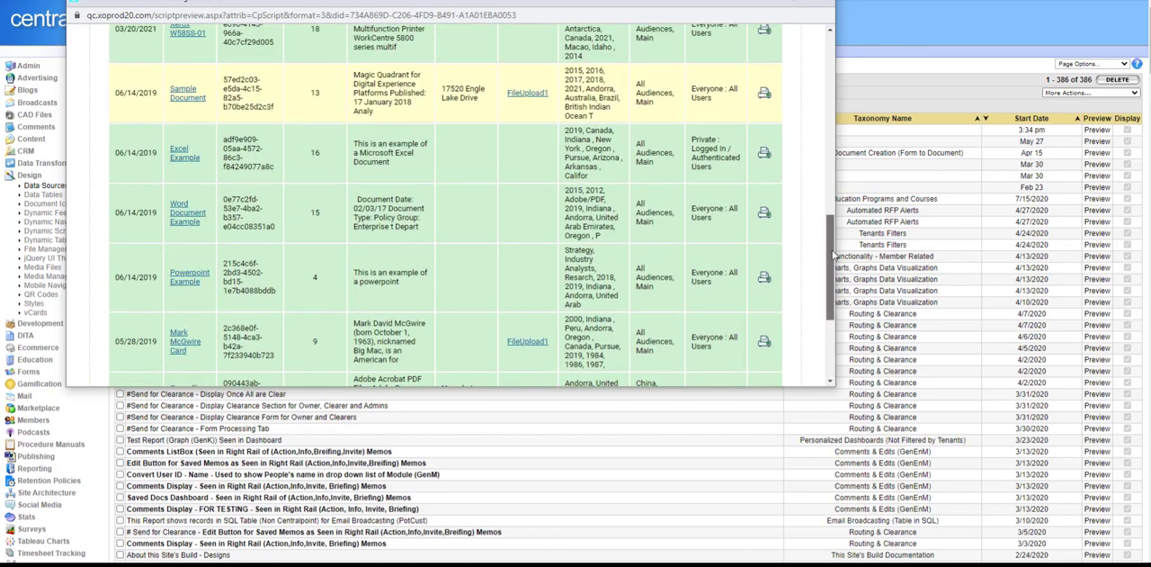
left_click(828, 4)
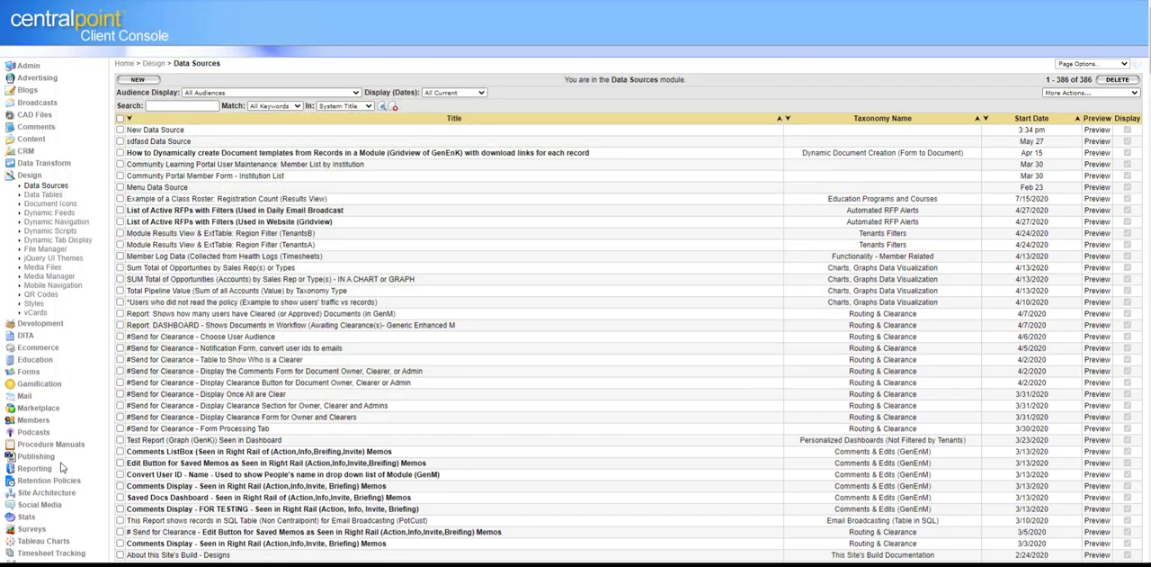
Step: Add a new Navigation page under About this Site and title it "My New Live Data Source"
left_click(52, 493)
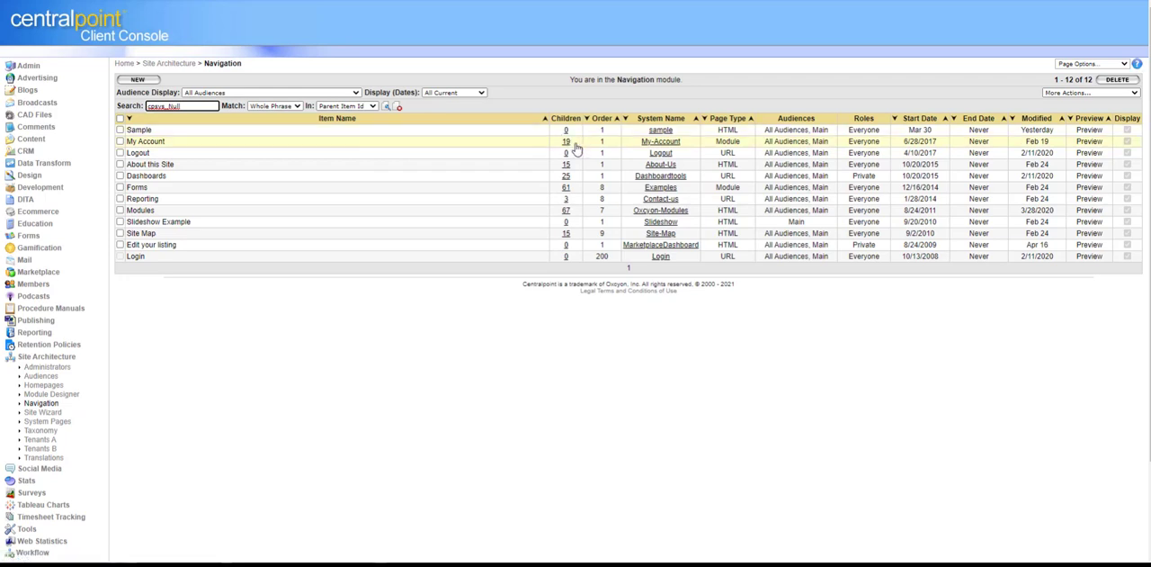
left_click(567, 166)
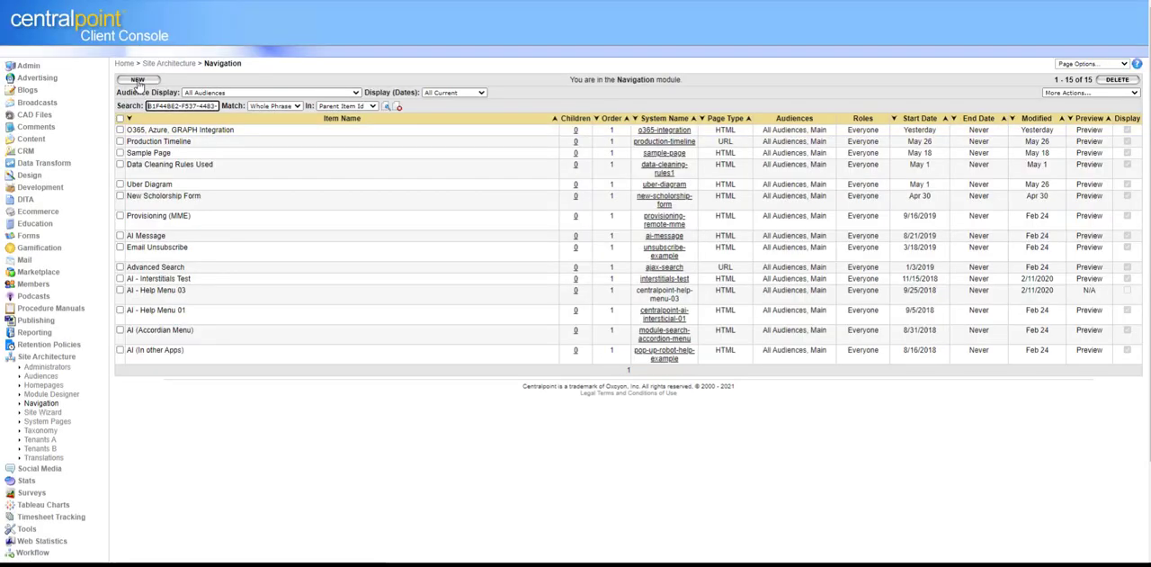
left_click(609, 223)
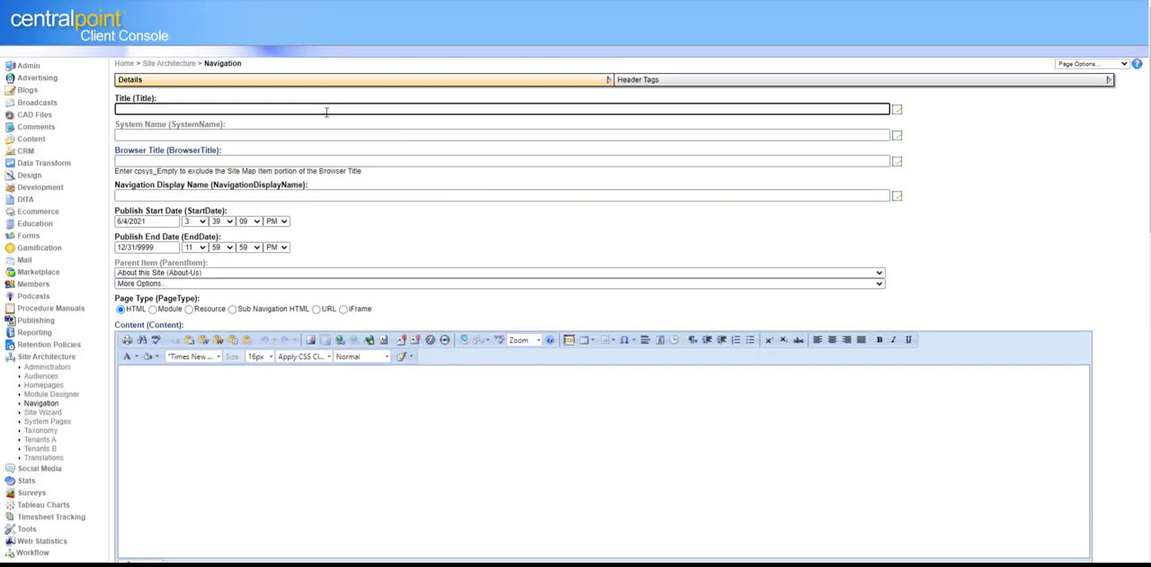
left_click(327, 112)
type("My New Live Data Source")
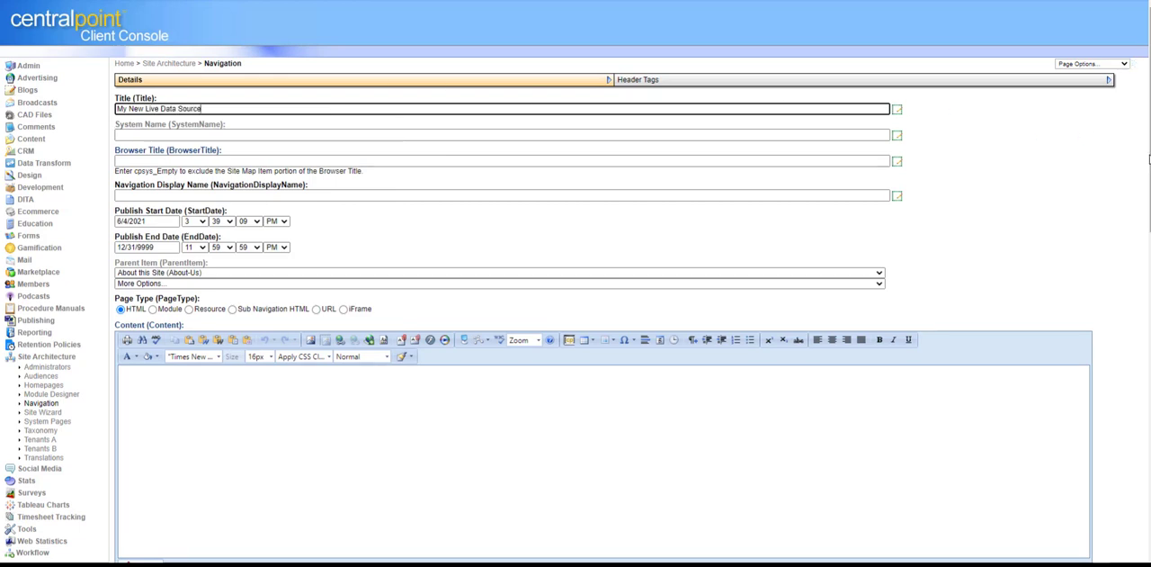
Step: Paste the copied DataSource script into the navigation page's Content field and save the page
left_click(1149, 212)
scroll(1150, 212, "down", 2)
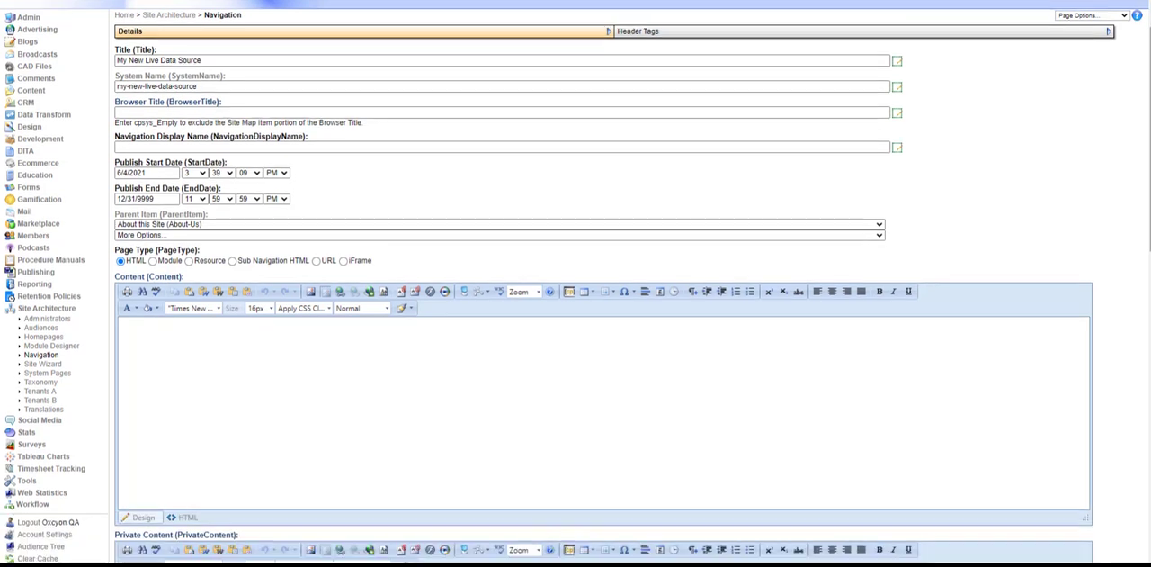
key("ctrl+v")
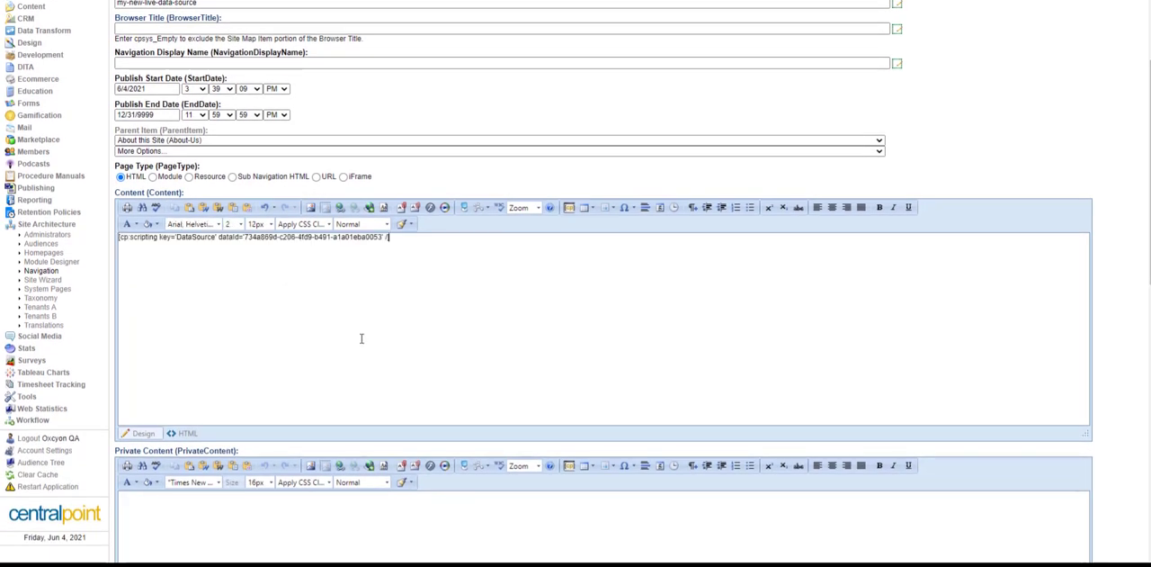
left_click_drag(396, 237, 71, 237)
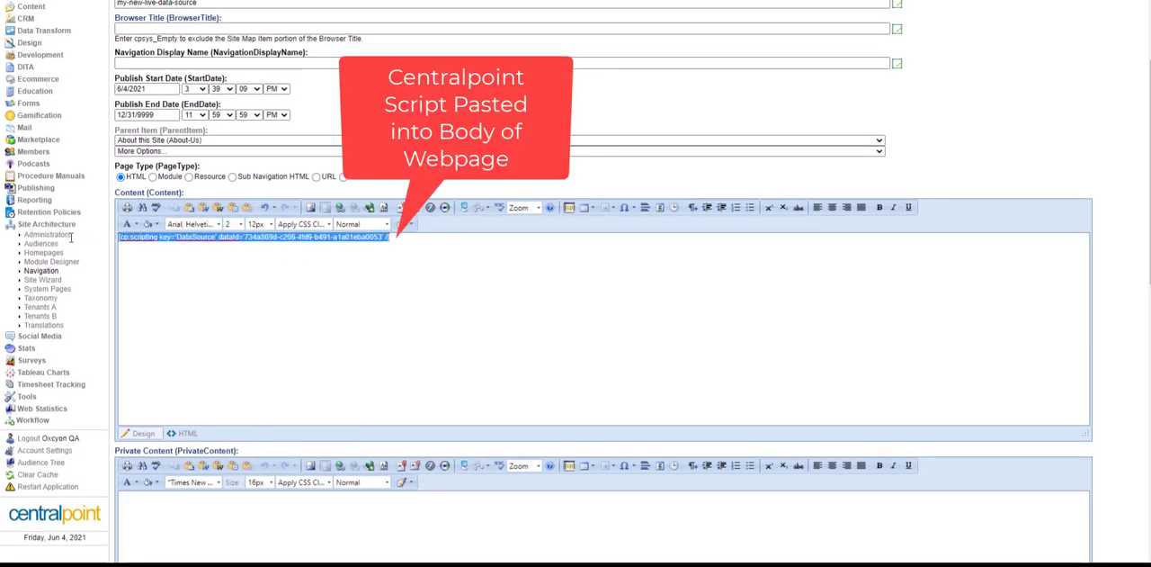
left_click(361, 321)
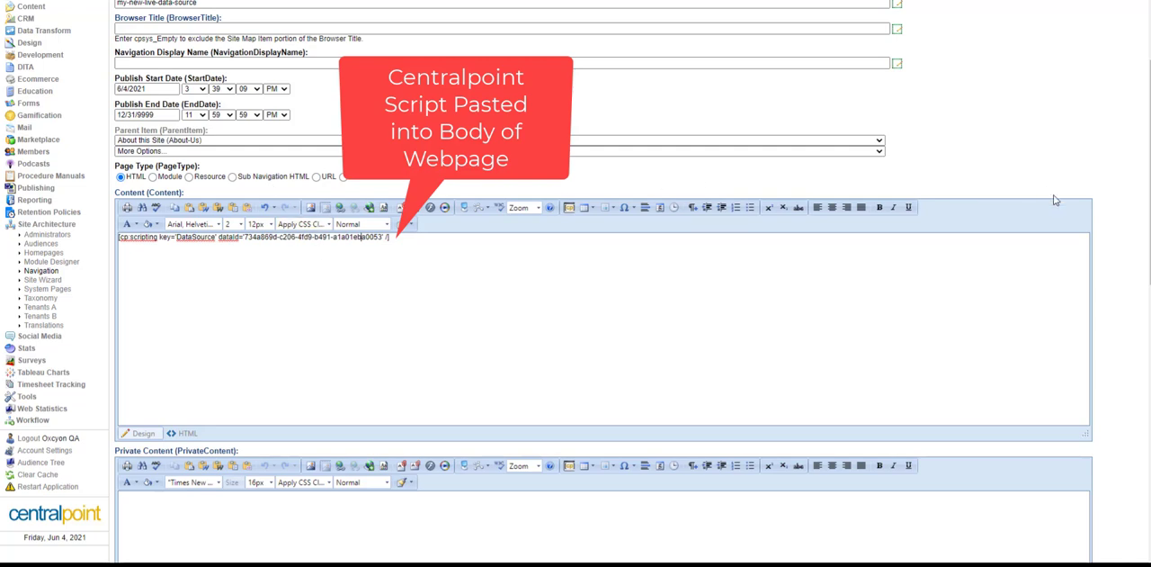
scroll(603, 315, "down", 10)
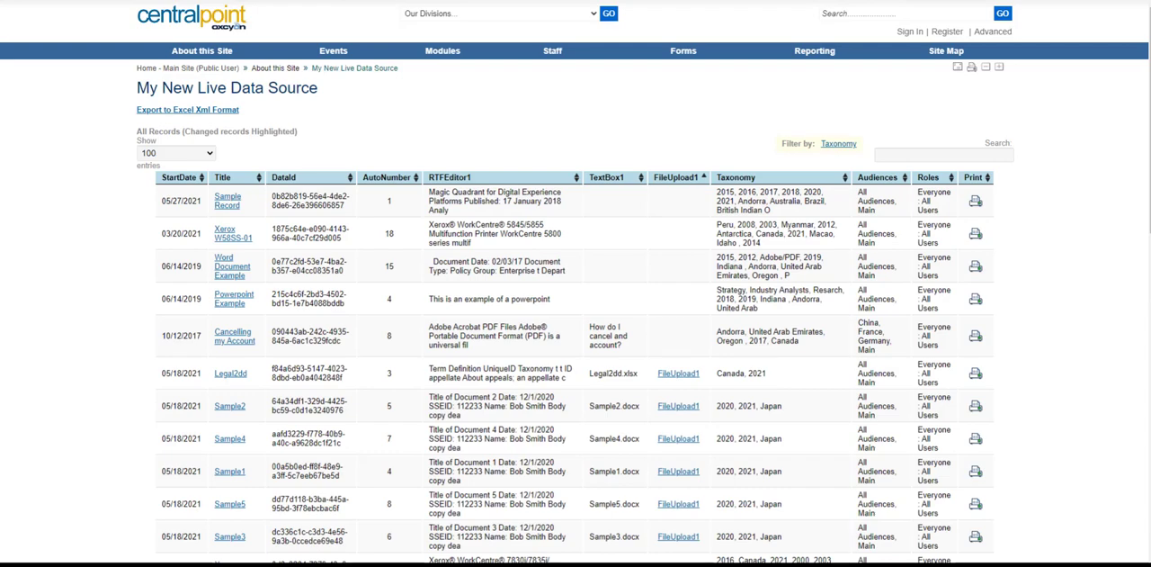
Step: Return to the console's Data Sources list and make one copy of the New Data Source record
type("console")
key("Return")
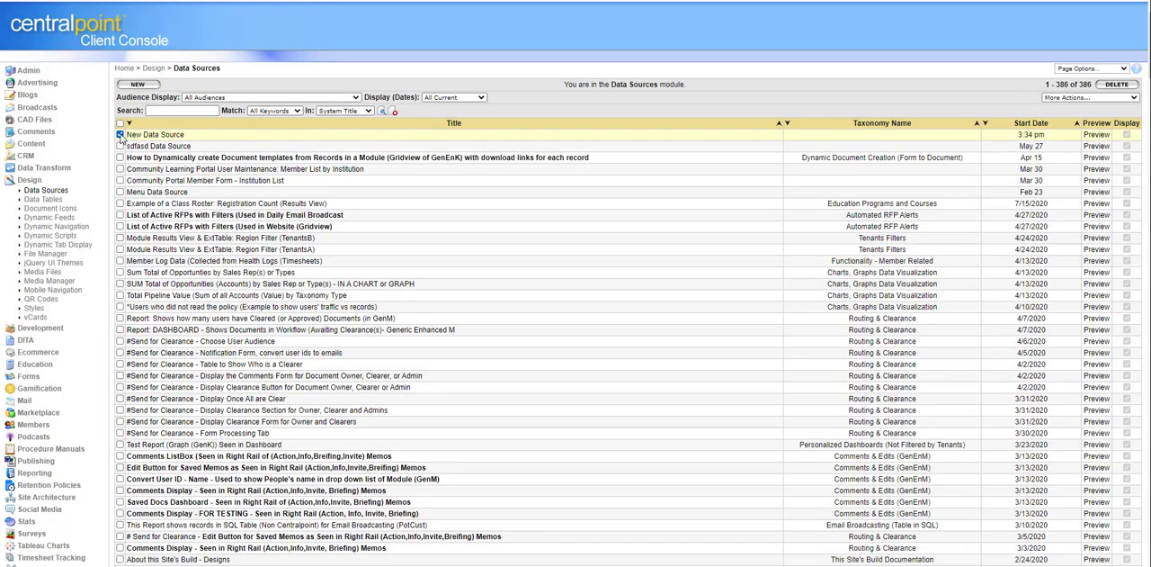
left_click(1082, 98)
left_click(1081, 124)
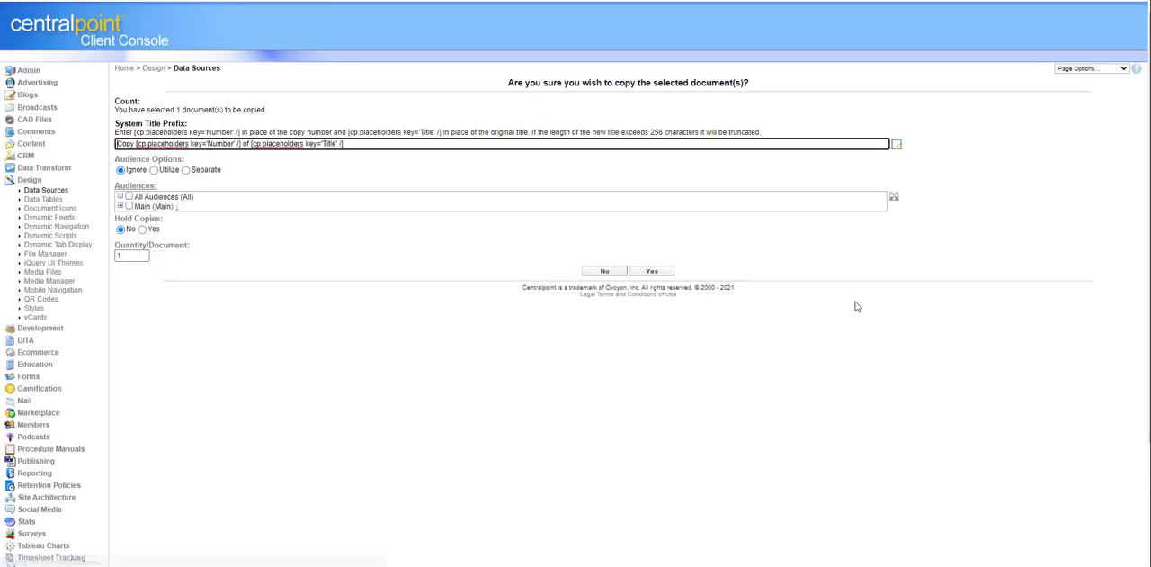
left_click(666, 273)
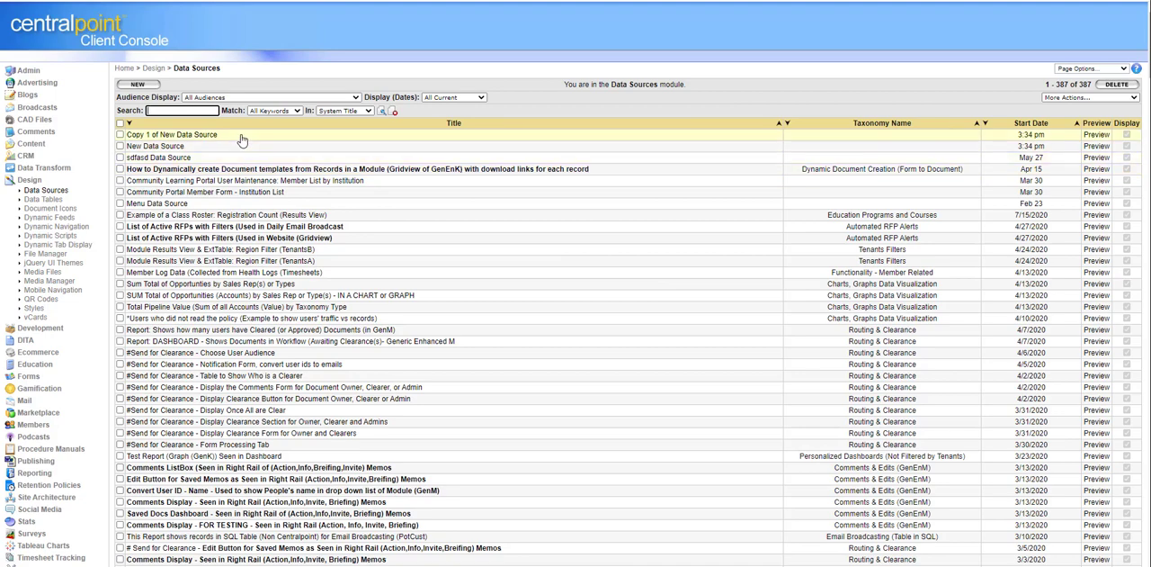
Step: Open the Copy 1 of New Data Source record and set its System Title to "Same Data Feed, different layout"
left_click_drag(241, 136, 125, 136)
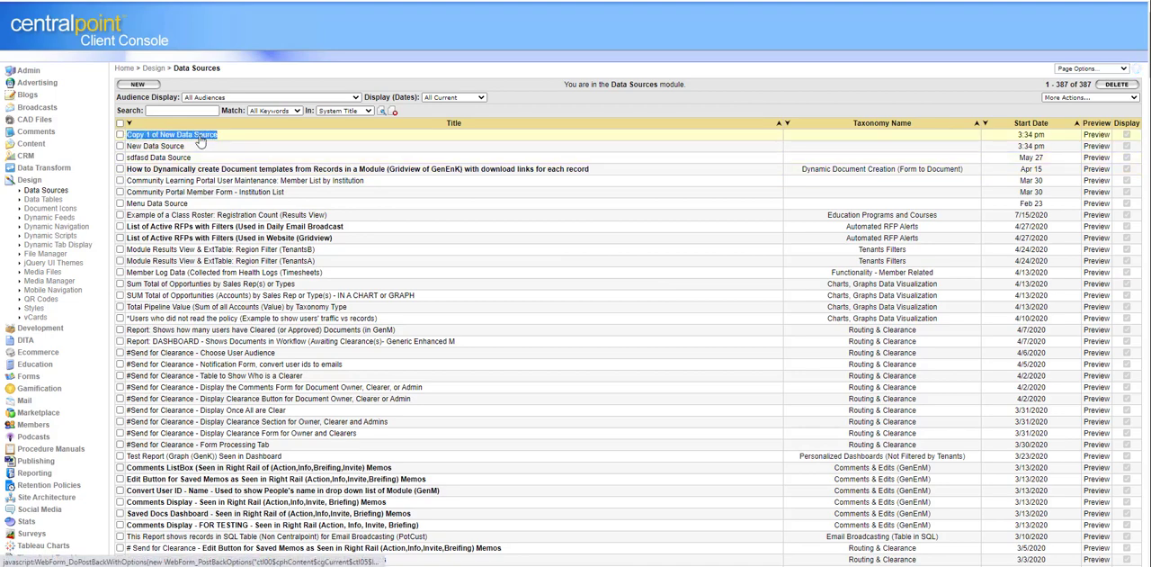
left_click(299, 138)
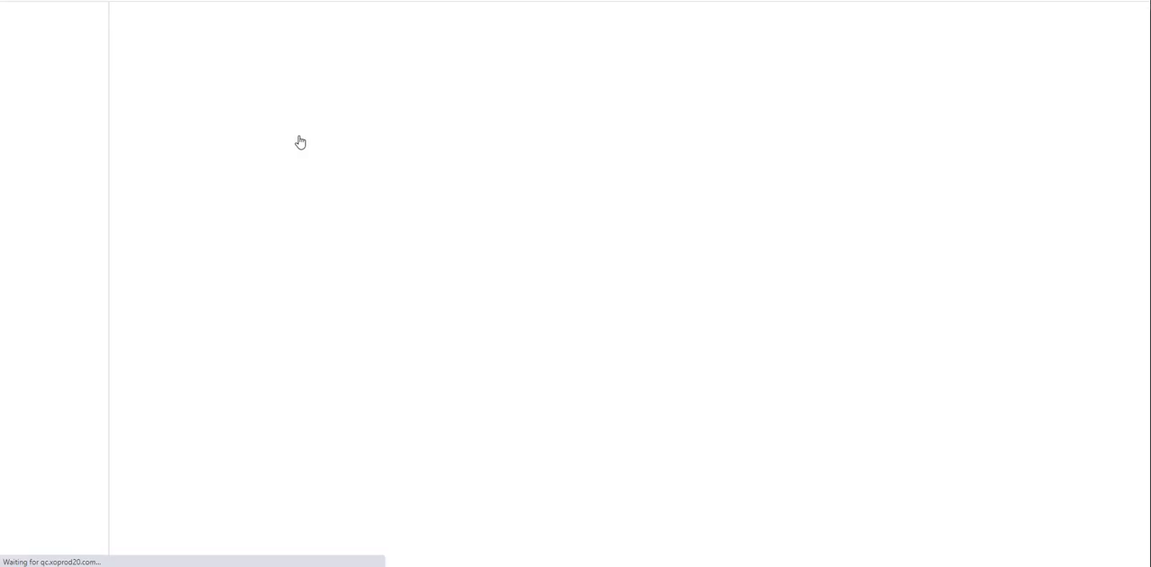
left_click_drag(237, 113, 116, 114)
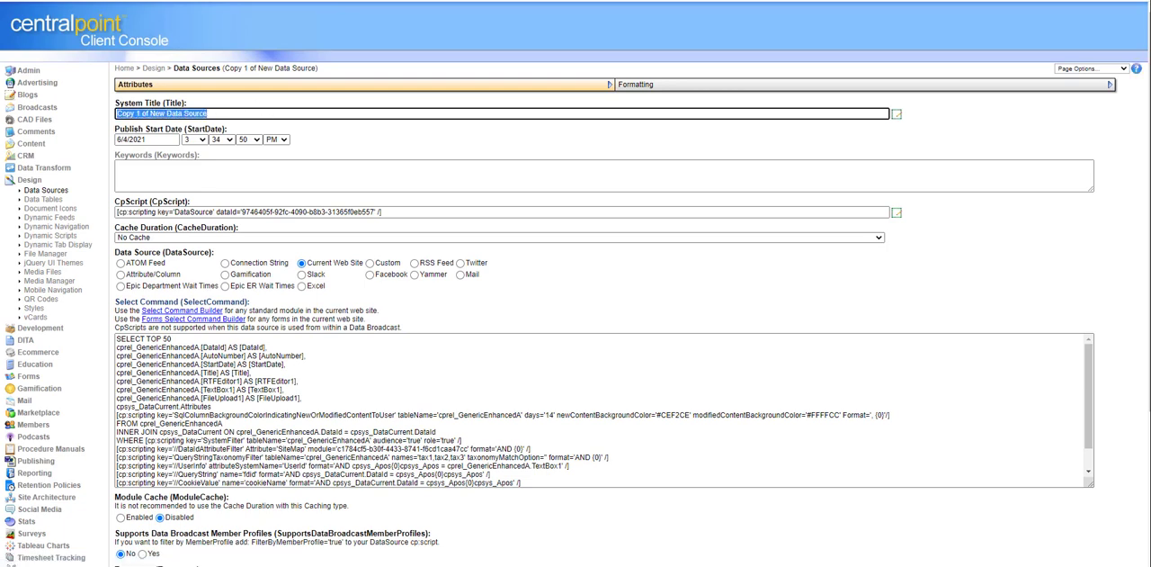
type("Same Data Feed, different layout")
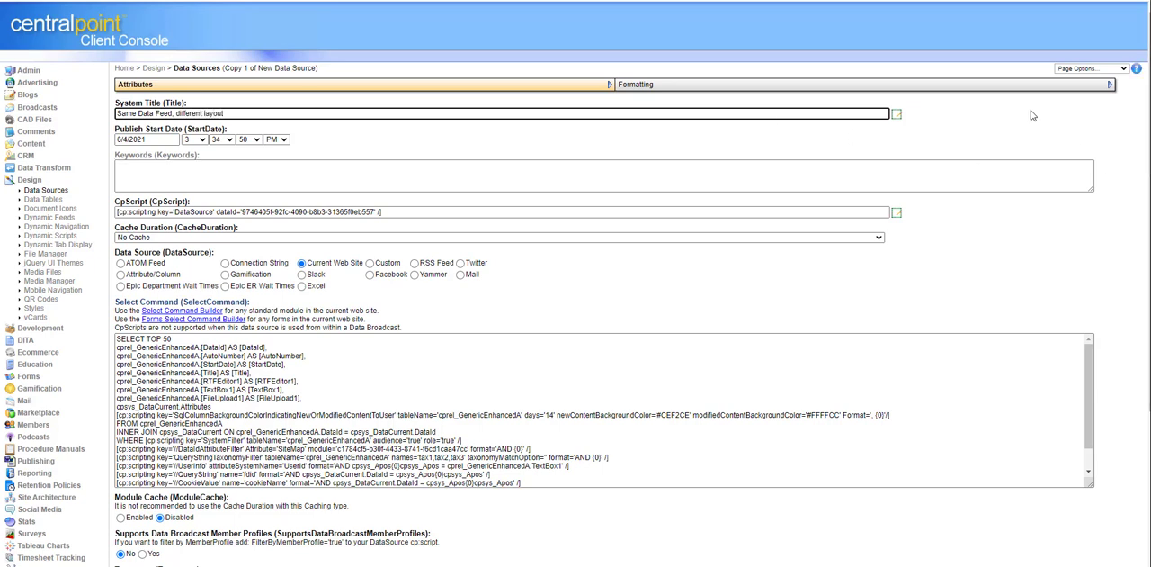
Step: Examine the QC demo design's Events Feed "Carousel" data source and browse the existing data sources grouped by taxonomy
left_click(1146, 394)
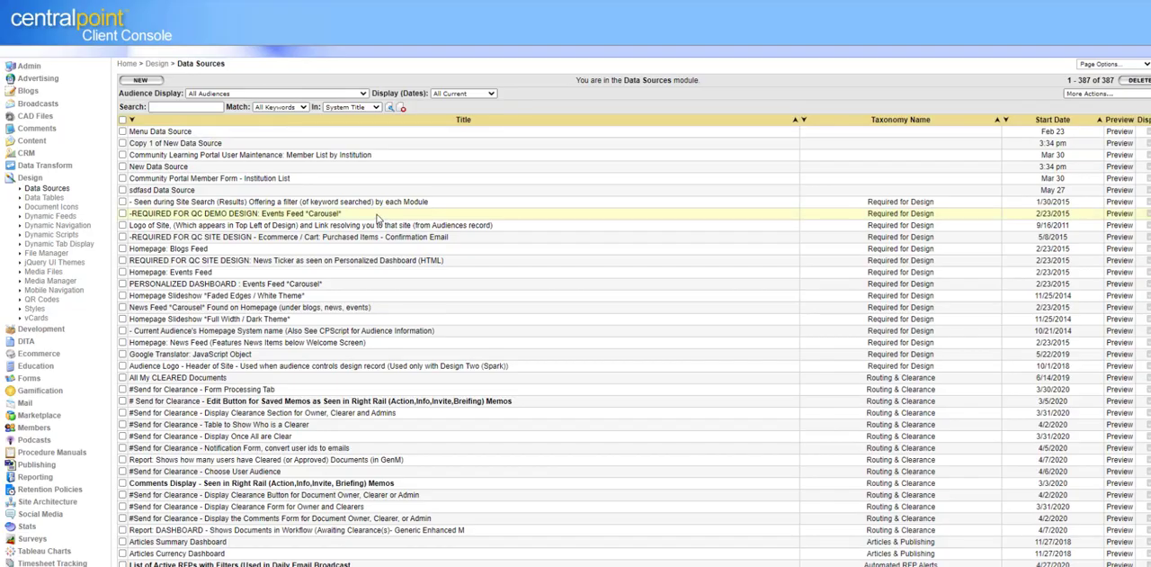
left_click_drag(377, 217, 154, 214)
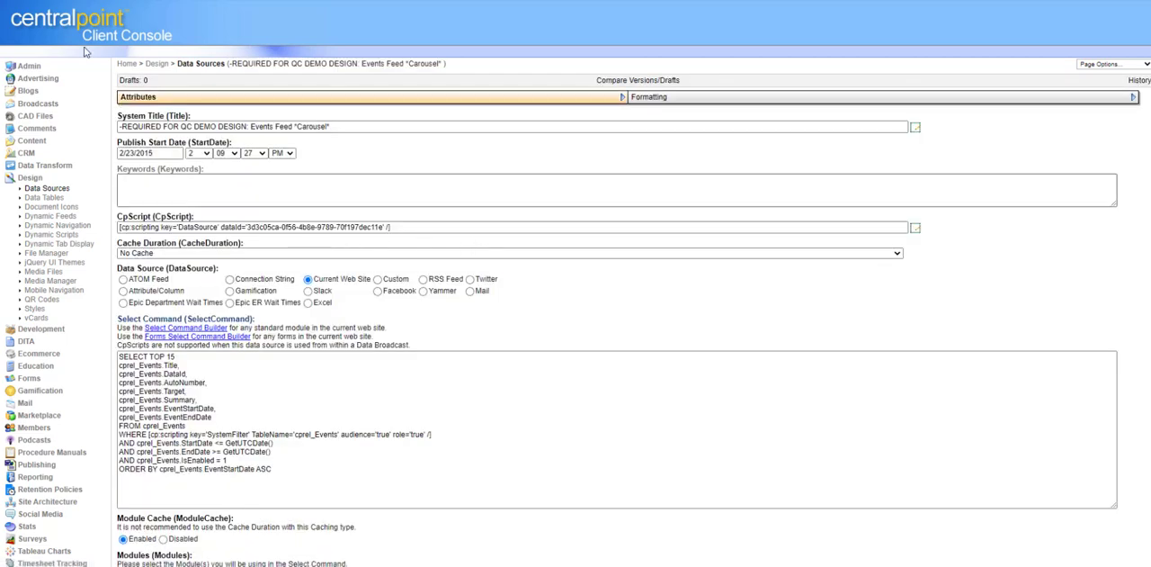
key("alt+Left")
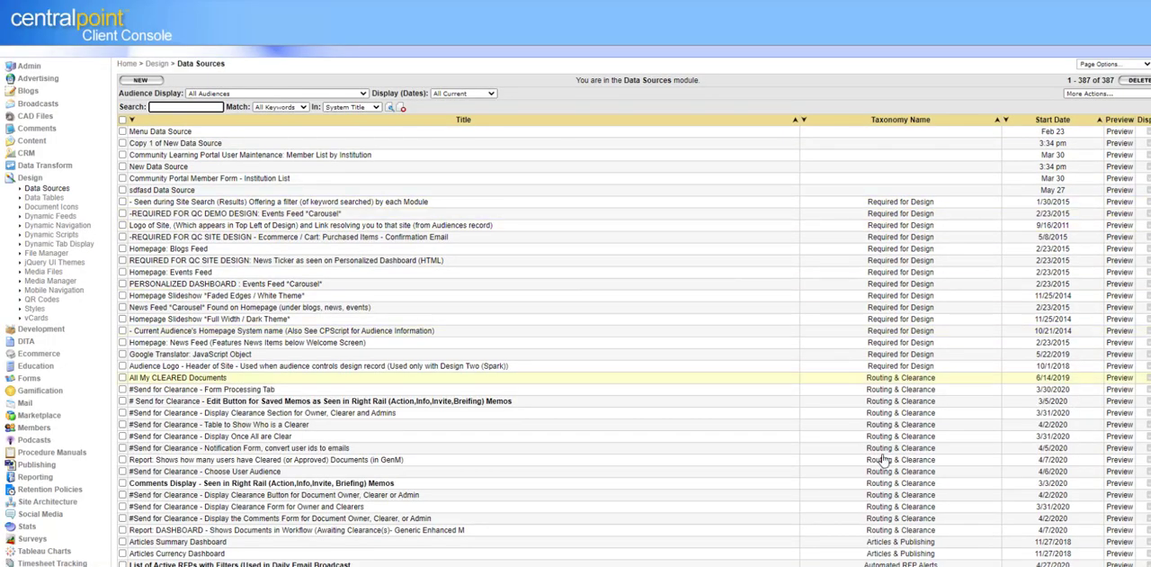
scroll(939, 221, "down", 15)
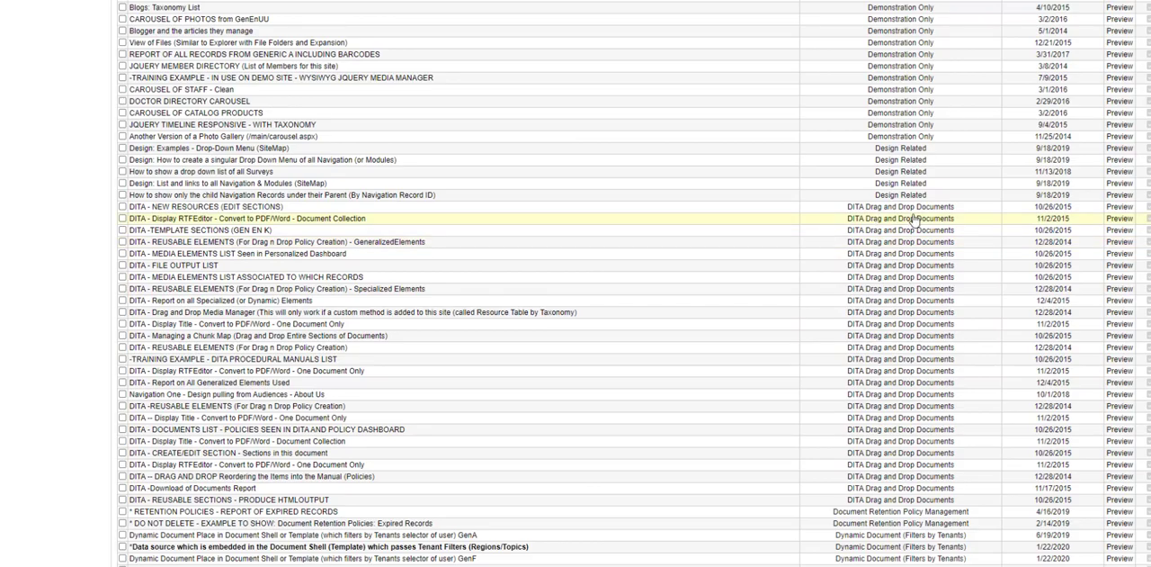
scroll(634, 283, "up", 15)
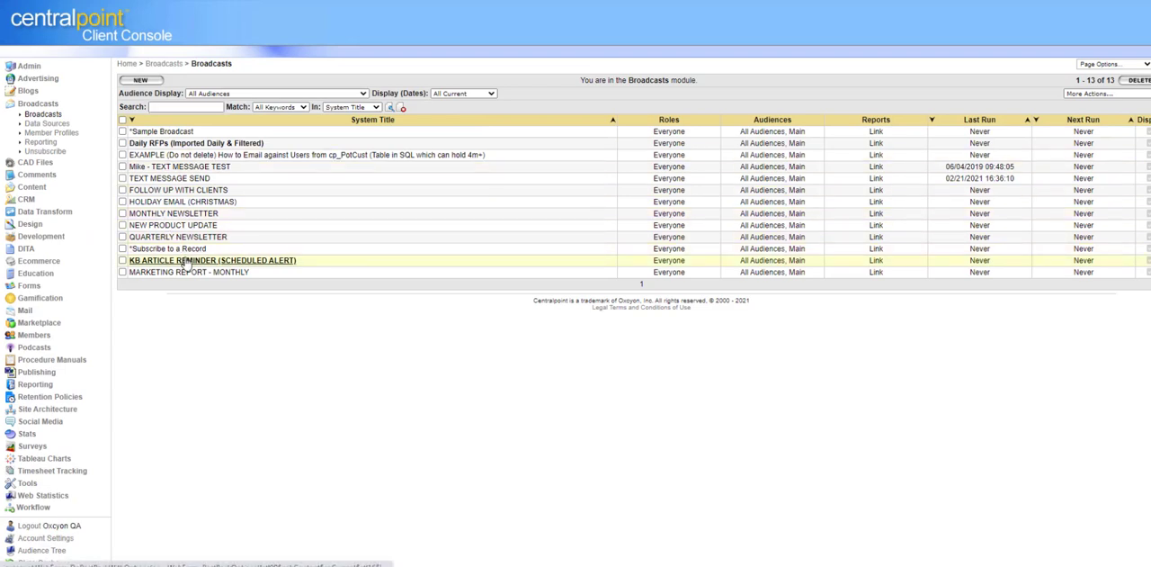
Step: Open the KB ARTICLE REMINDER (SCHEDULED ALERT) broadcast and set Send to Scheduled with the Daily type
left_click(187, 260)
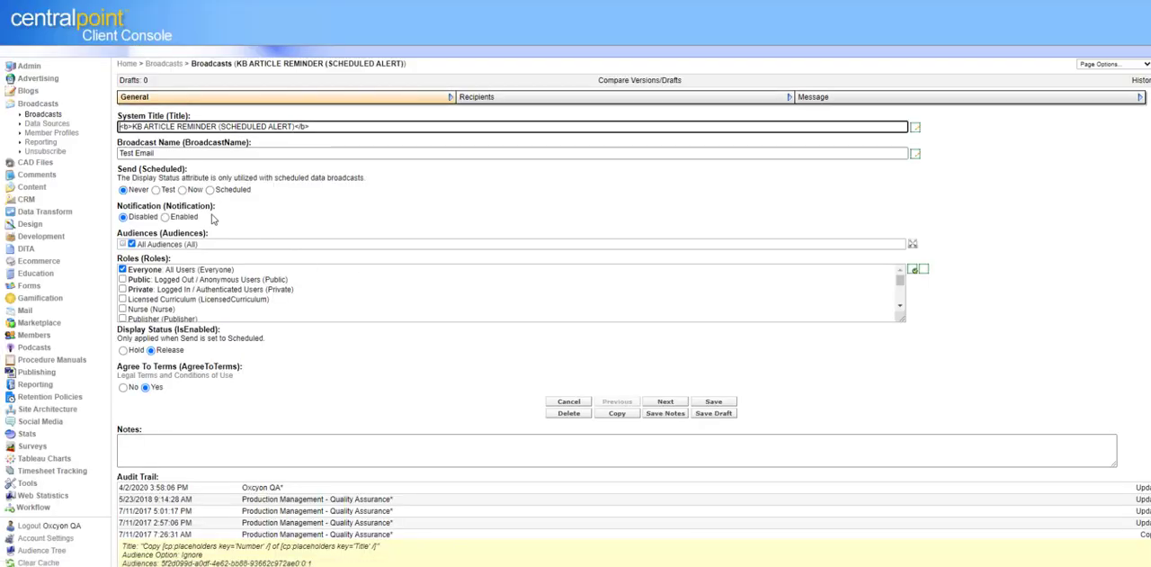
left_click(210, 191)
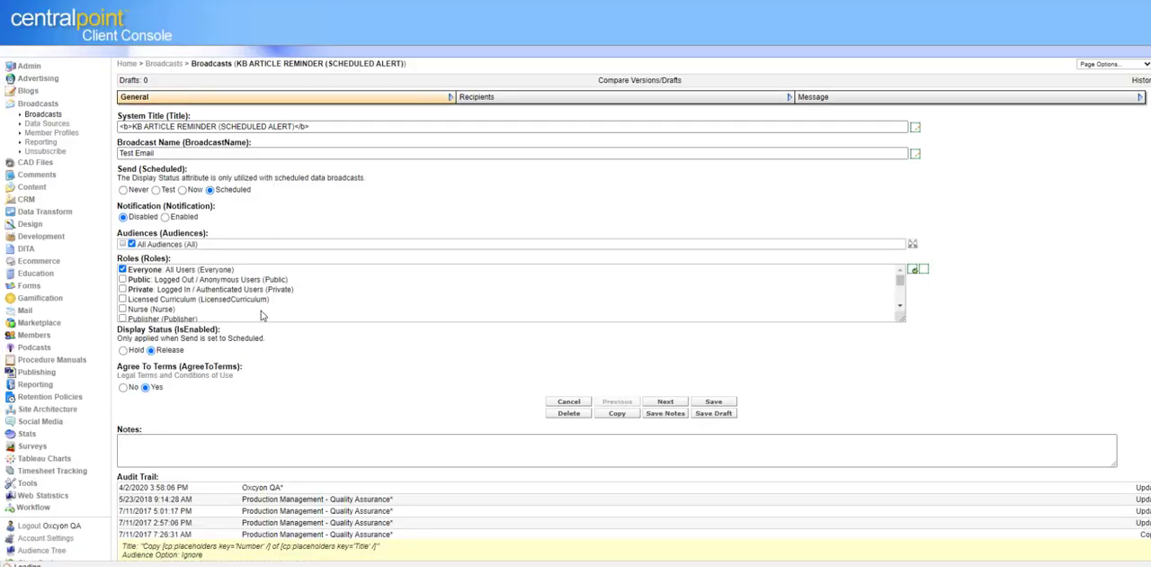
left_click(154, 332)
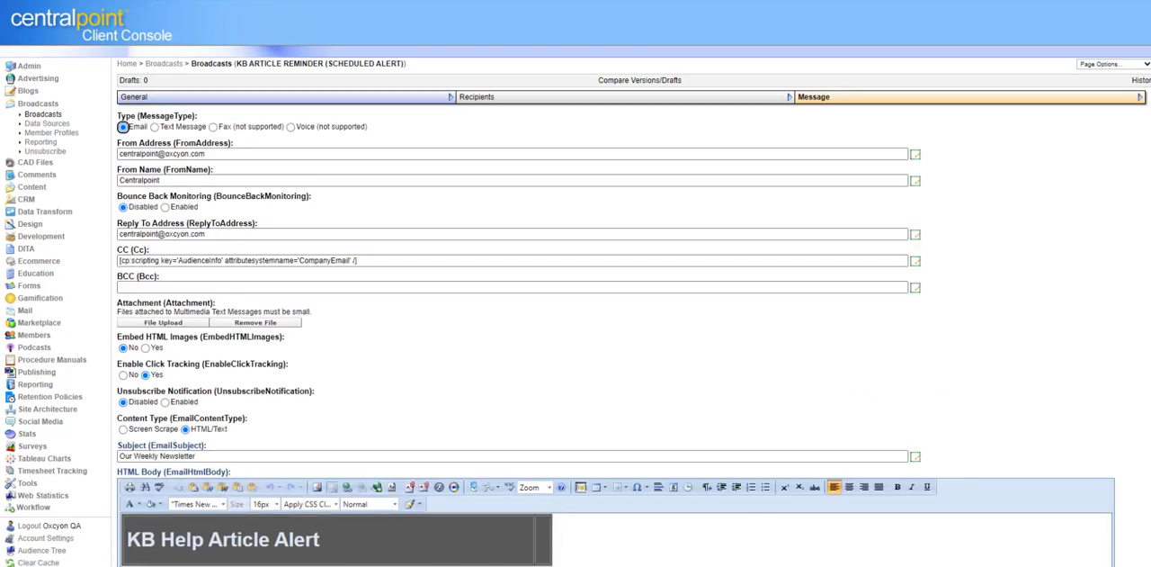
Step: Add the line "Your Daily Opportunities" below the thank-you paragraph in the broadcast's HTML body and paste the DataSource script under it
scroll(616, 360, "down", 5)
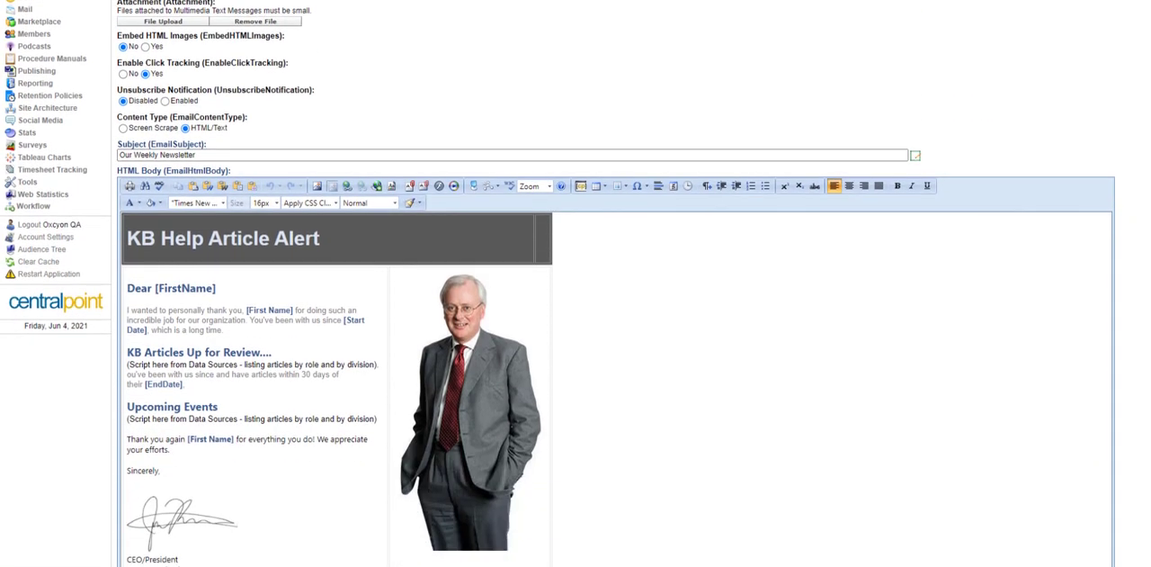
scroll(644, 317, "down", 2)
left_click(259, 191)
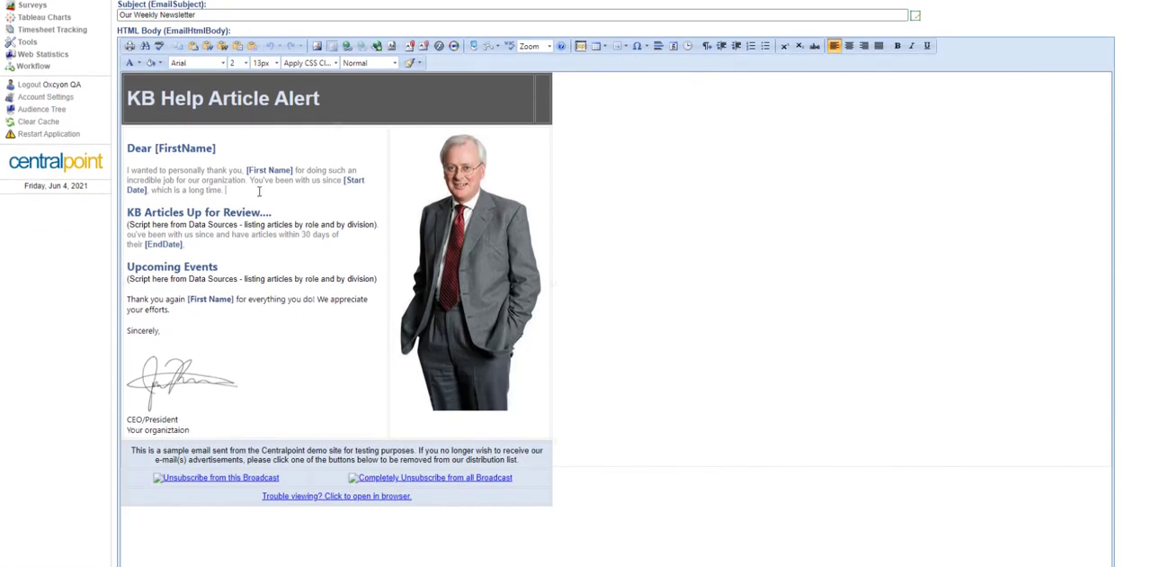
key("Return")
type("Your Daily Opportun")
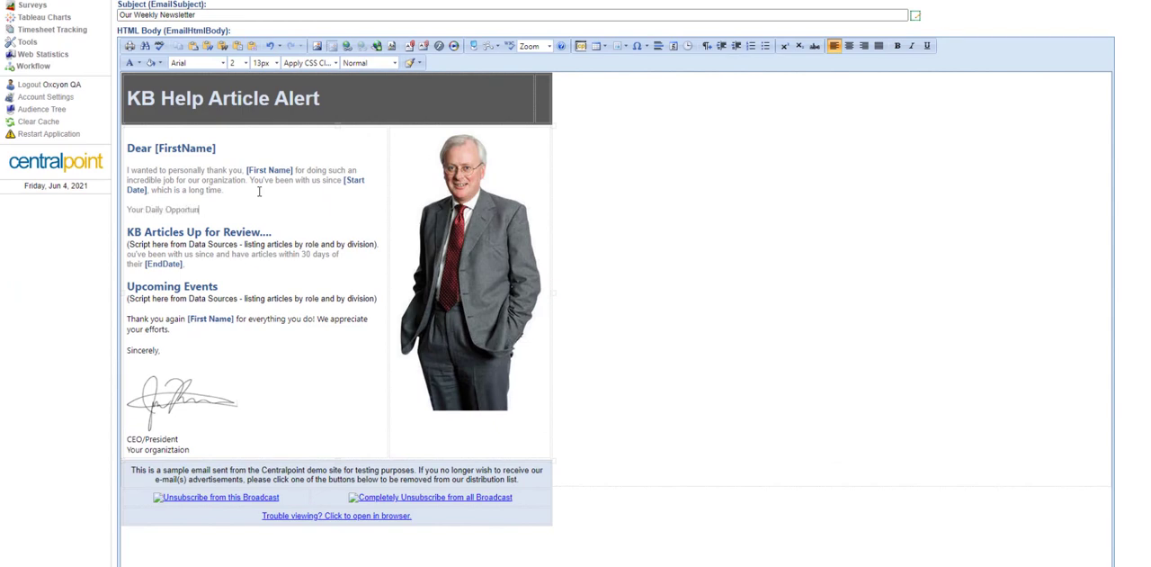
type("ities")
key("Return")
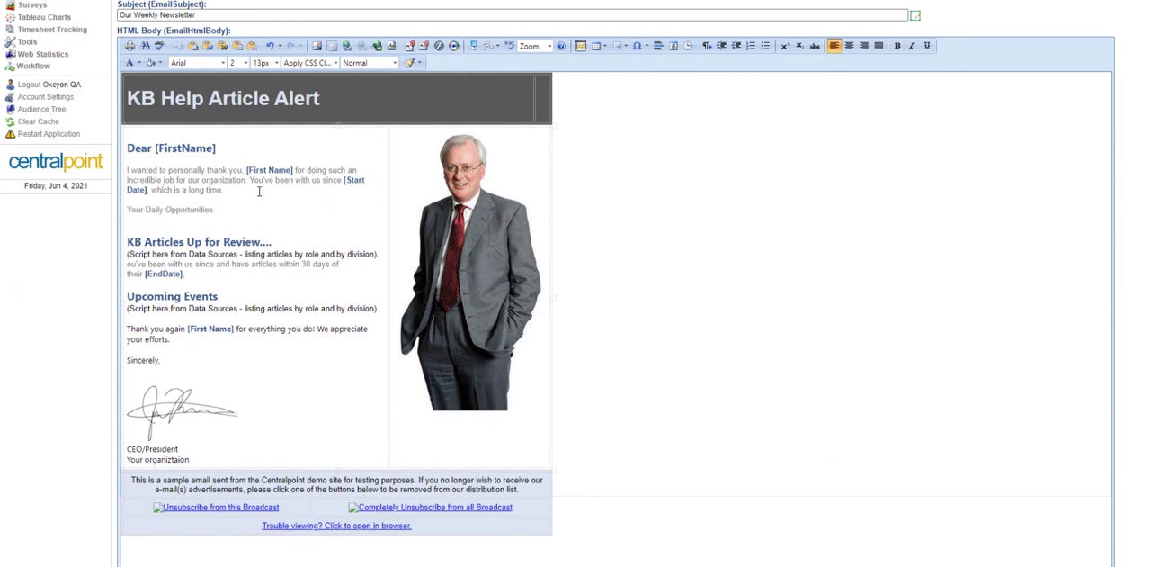
type("[cp:scripting key='DataSource' dataId='734a869d-c206-4fd9-b491-a1a01eba0053' /]")
Step: Format the "Your Daily Opportunities" heading with font size 5 and a blue text colour
left_click_drag(230, 211, 124, 209)
left_click(238, 63)
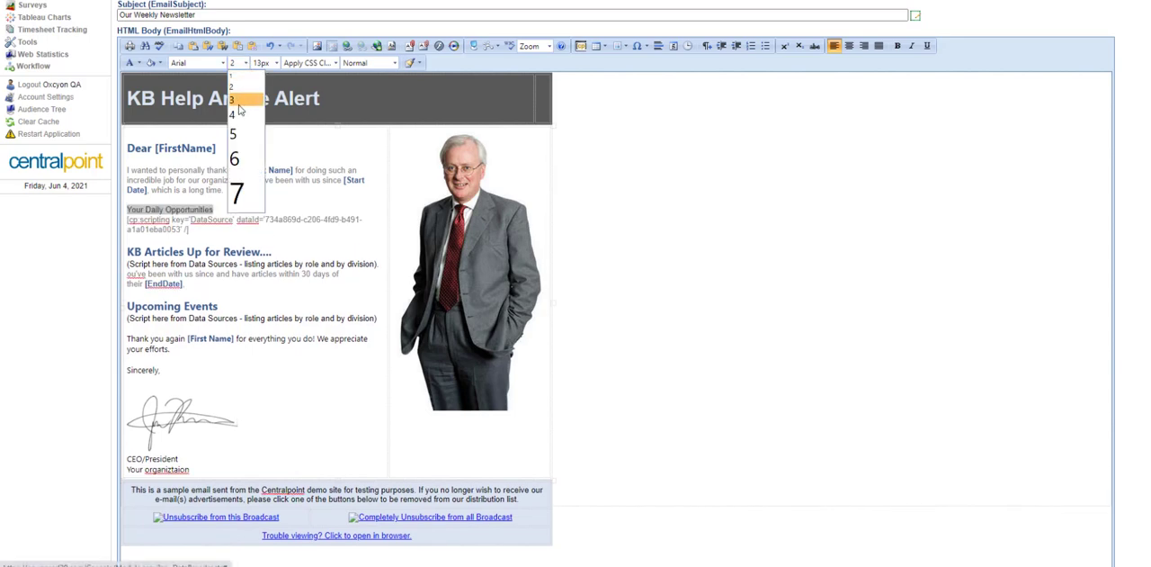
left_click(238, 133)
left_click(139, 63)
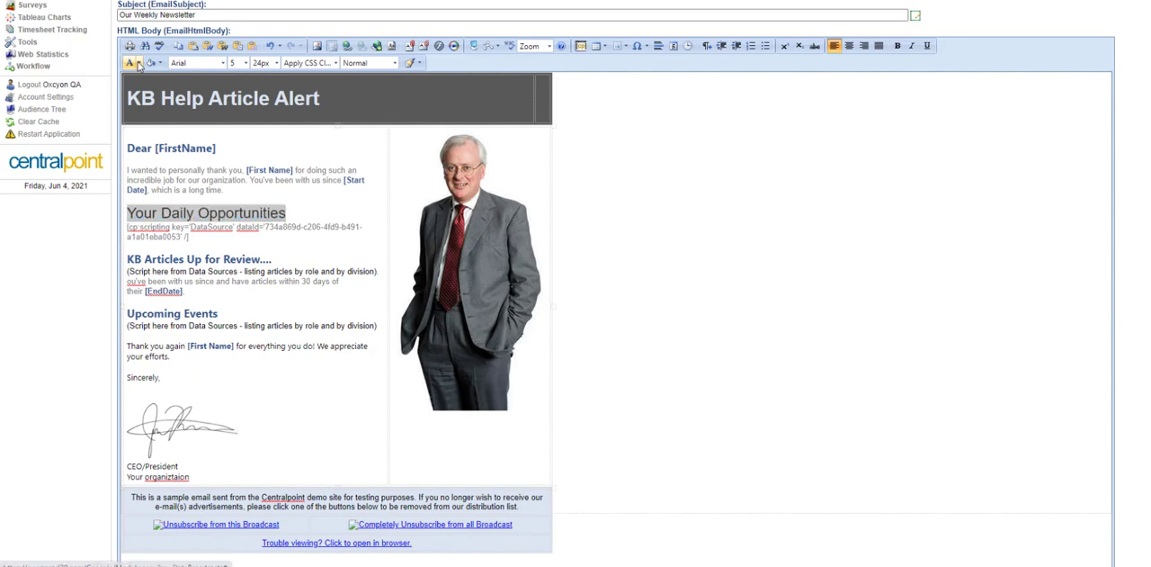
left_click(182, 116)
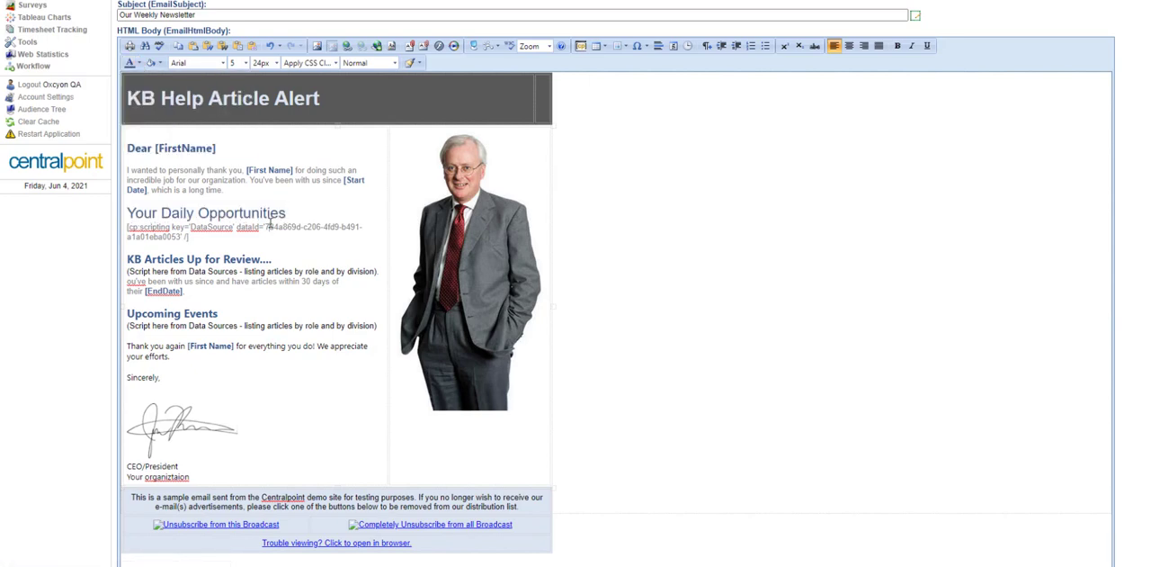
Step: Review the pasted DataSource script in the email body and return to the broadcast's General settings
left_click_drag(197, 238, 125, 226)
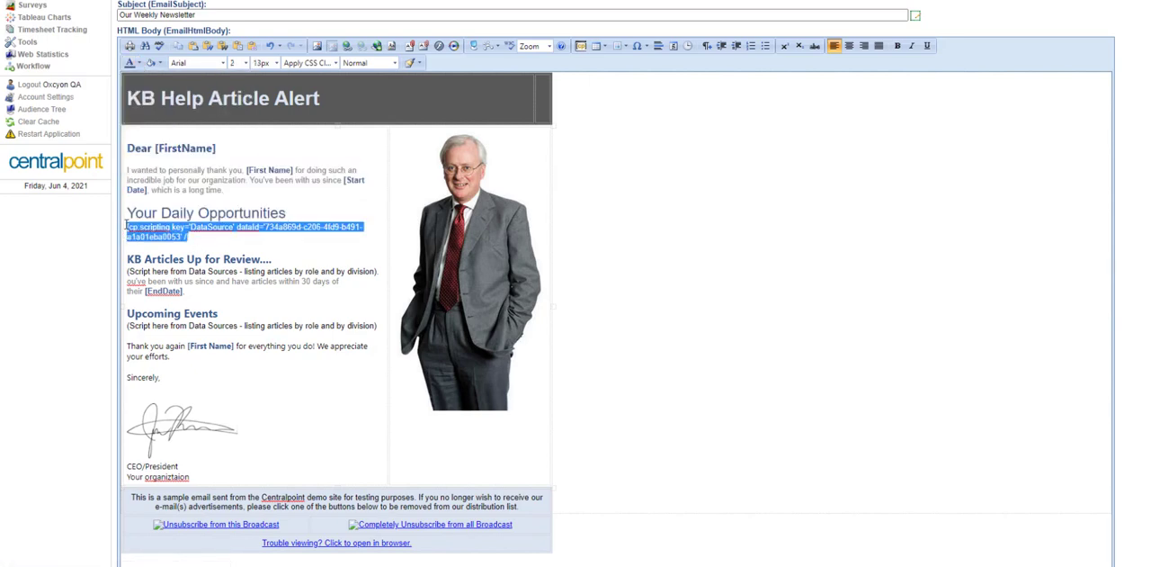
left_click(666, 219)
scroll(665, 219, "down", 6)
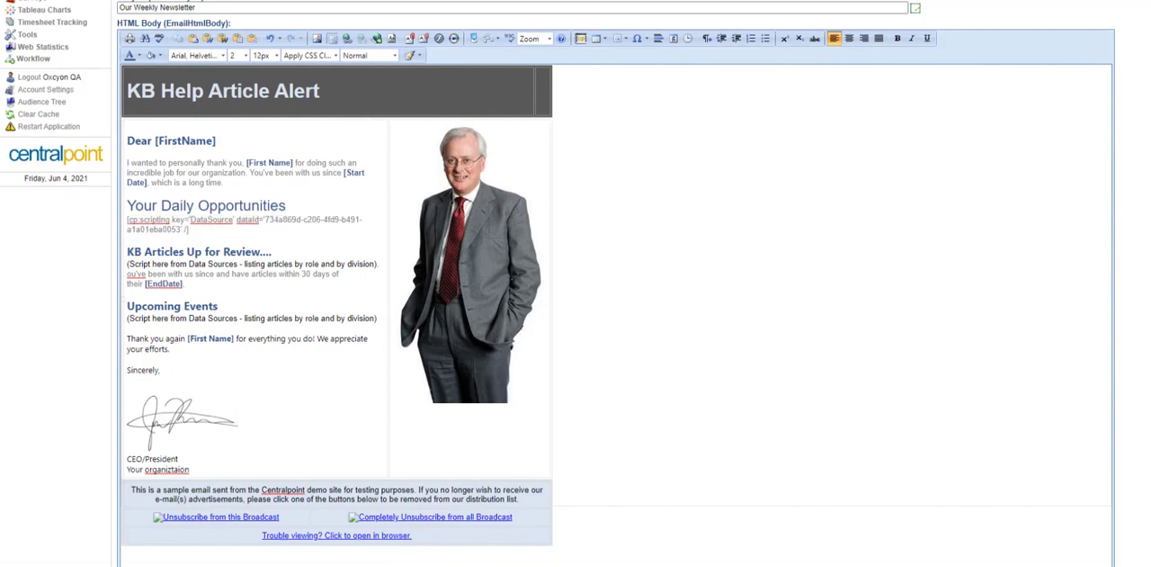
scroll(1133, 160, "up", 15)
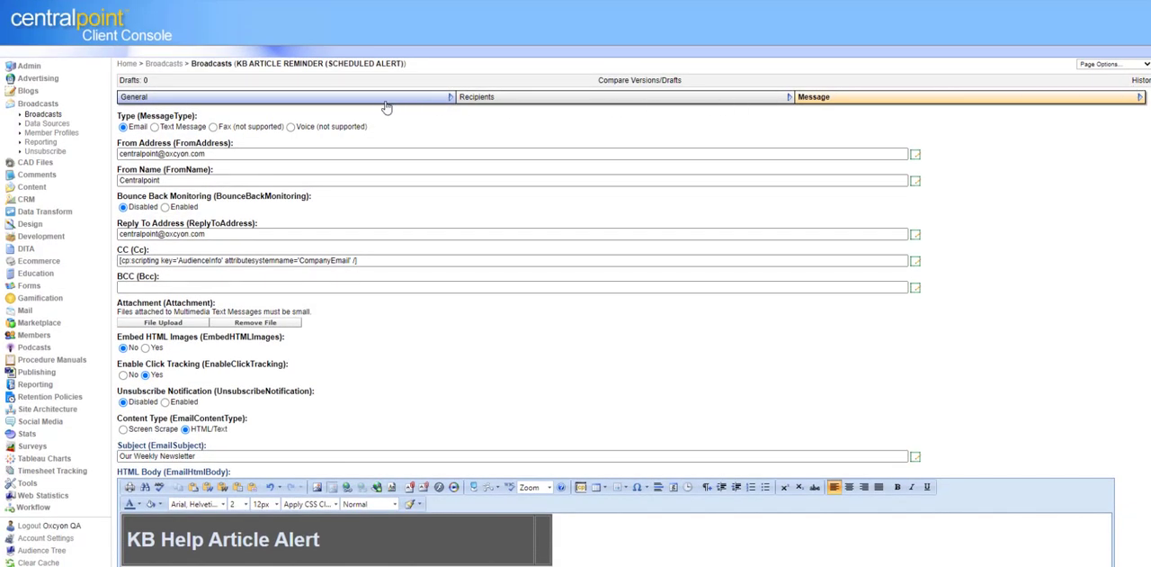
left_click(380, 101)
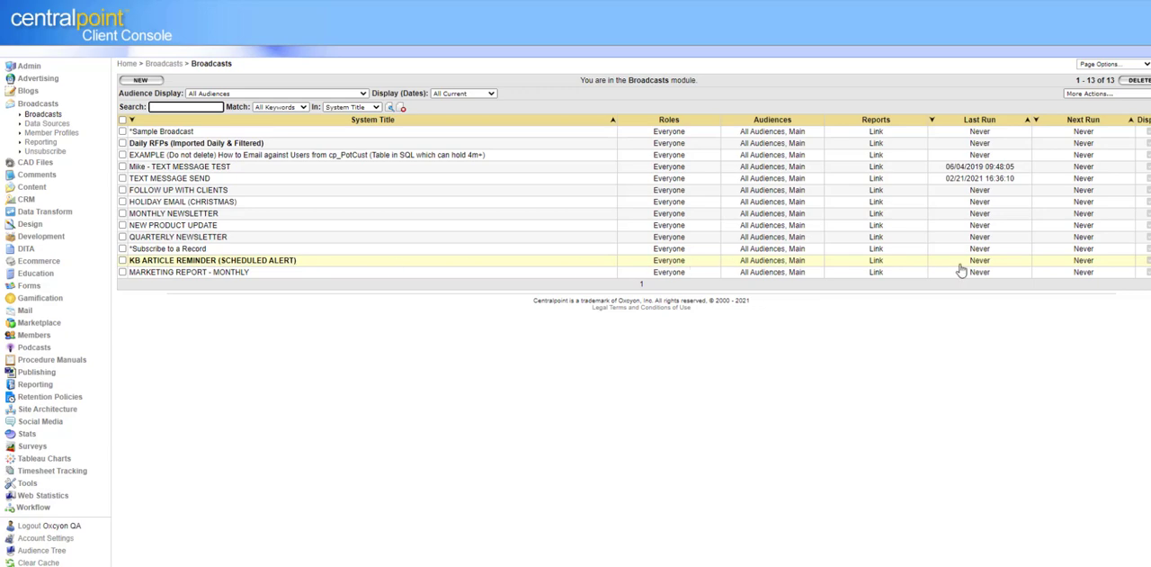
Step: Reopen the KB ARTICLE REMINDER (SCHEDULED ALERT) broadcast, set Send to Scheduled with the Daily type, and save it
left_click(249, 266)
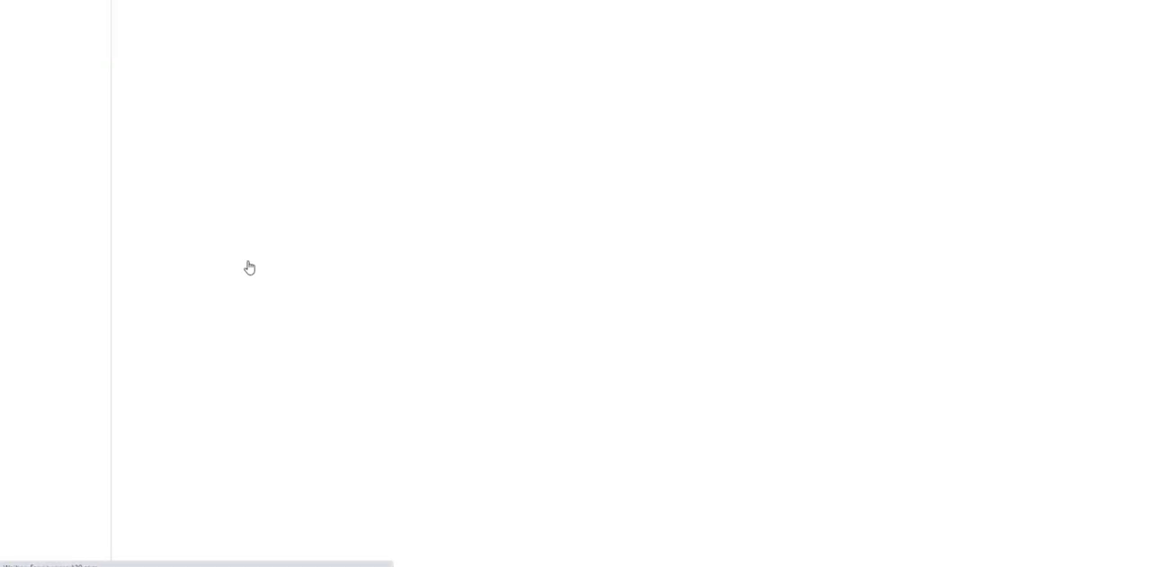
left_click(210, 190)
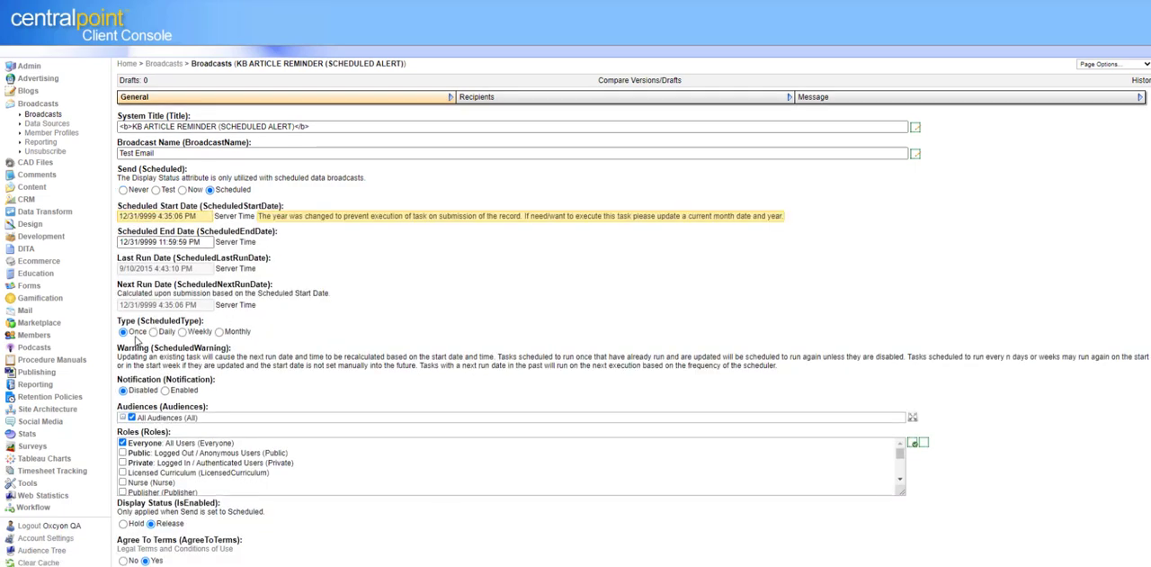
left_click(153, 332)
scroll(783, 417, "down", 3)
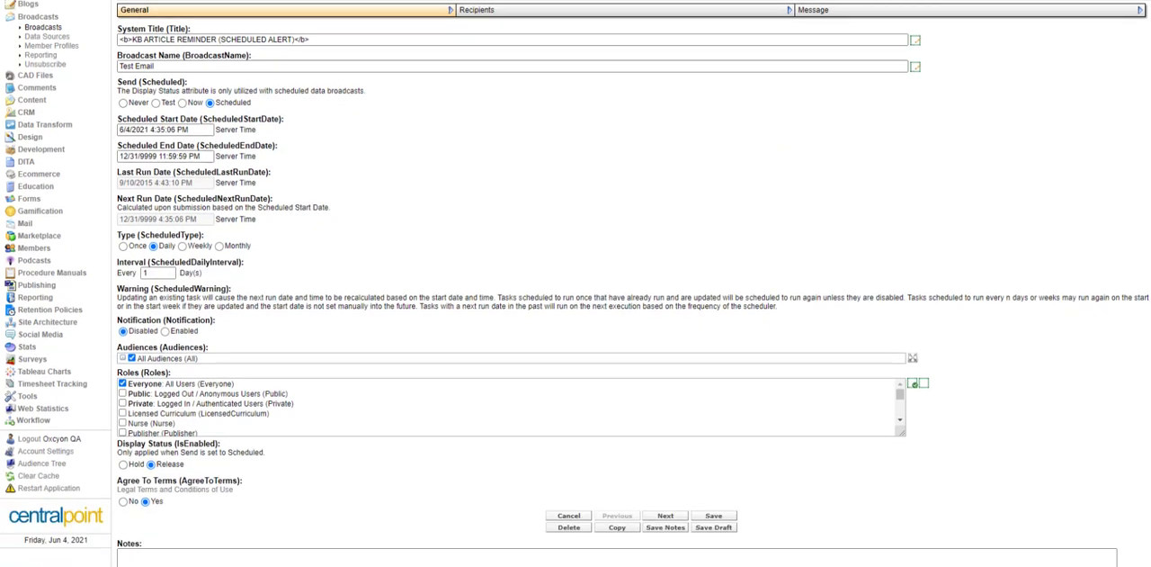
left_click(716, 359)
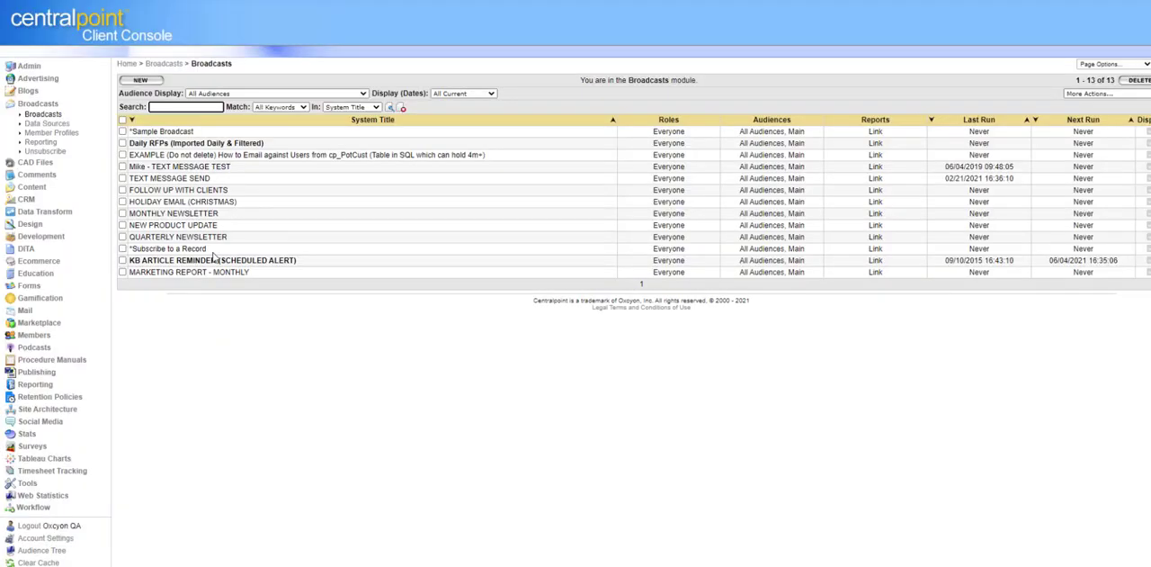
Step: Check the Last Run and Next Run dates of the KB ARTICLE REMINDER (SCHEDULED ALERT) broadcast in the Broadcasts list
left_click_drag(944, 264, 1015, 263)
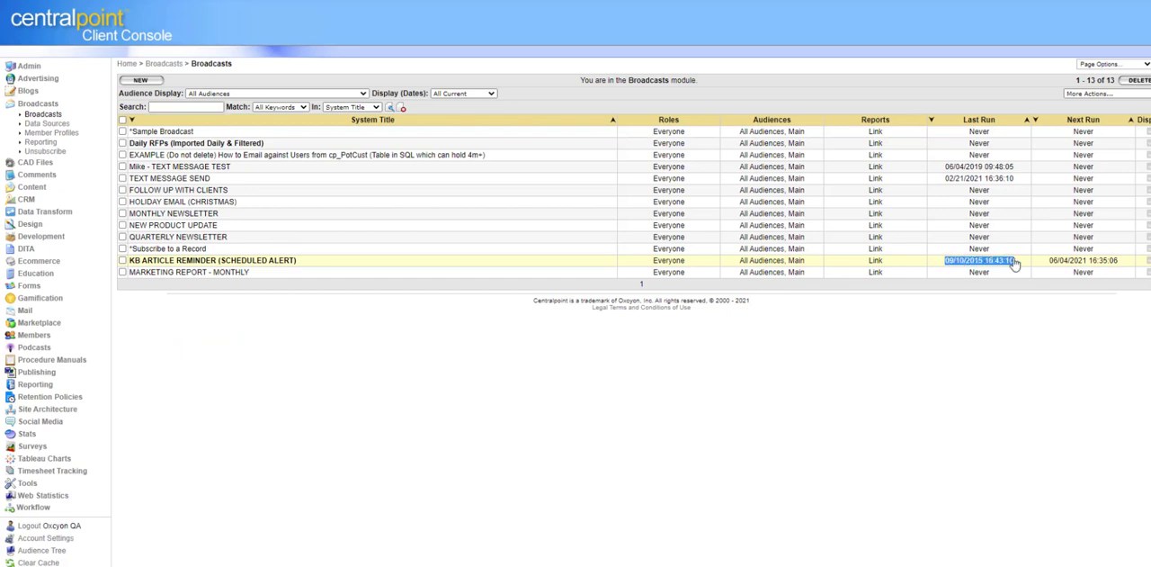
left_click(754, 402)
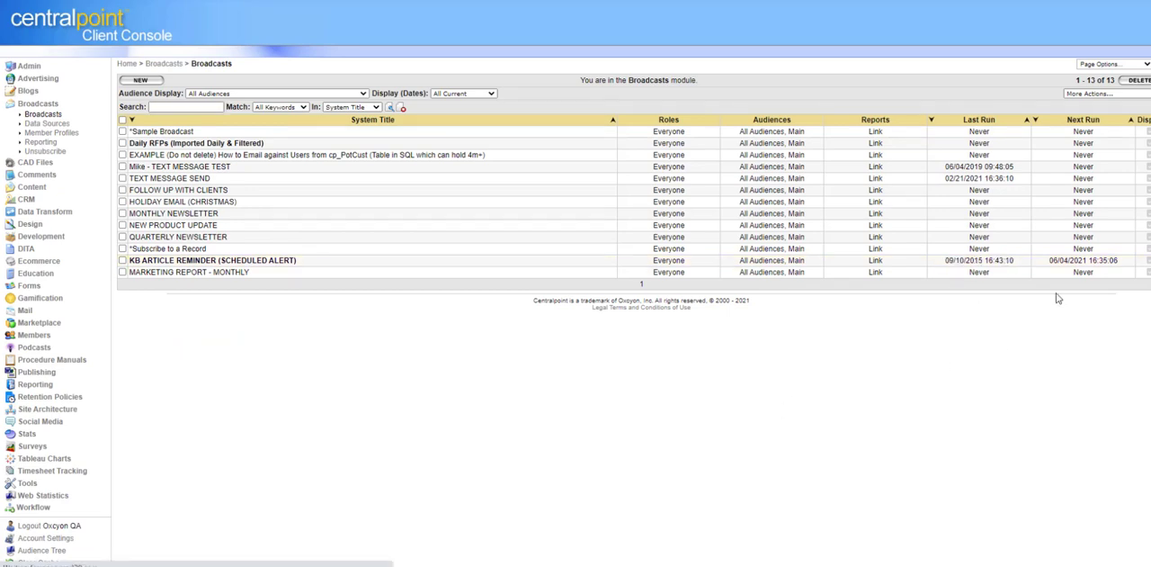
left_click(1109, 263)
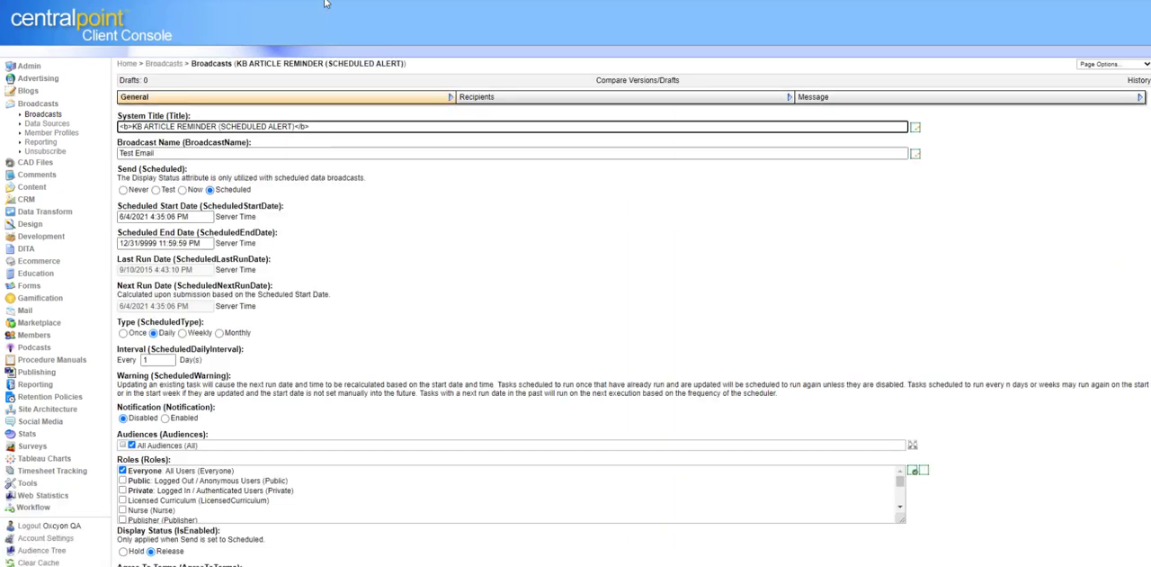
key("alt+Left")
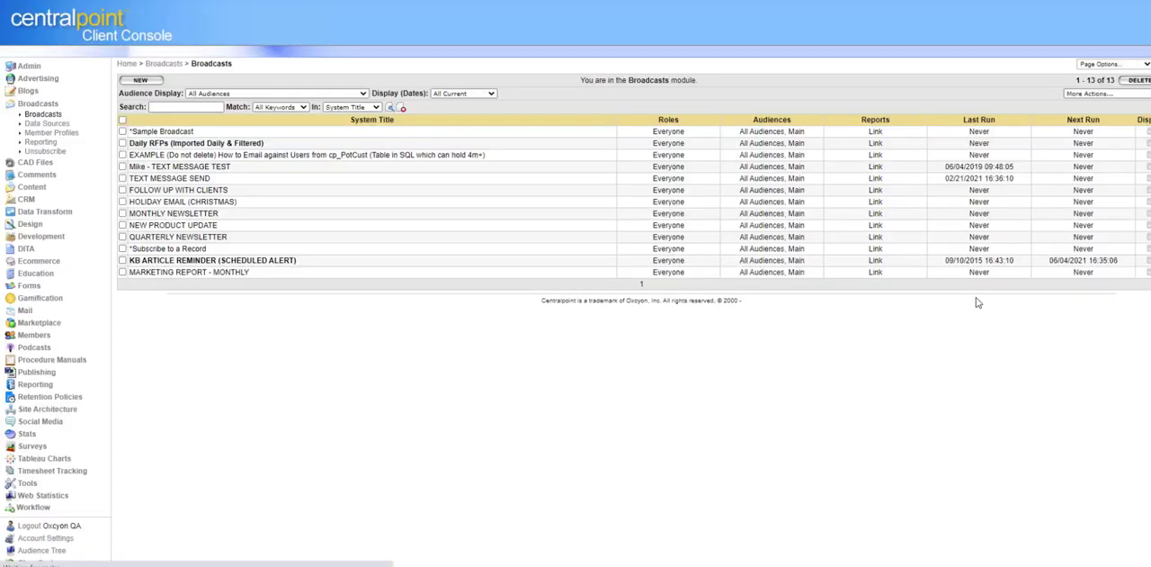
left_click_drag(1130, 261, 1051, 264)
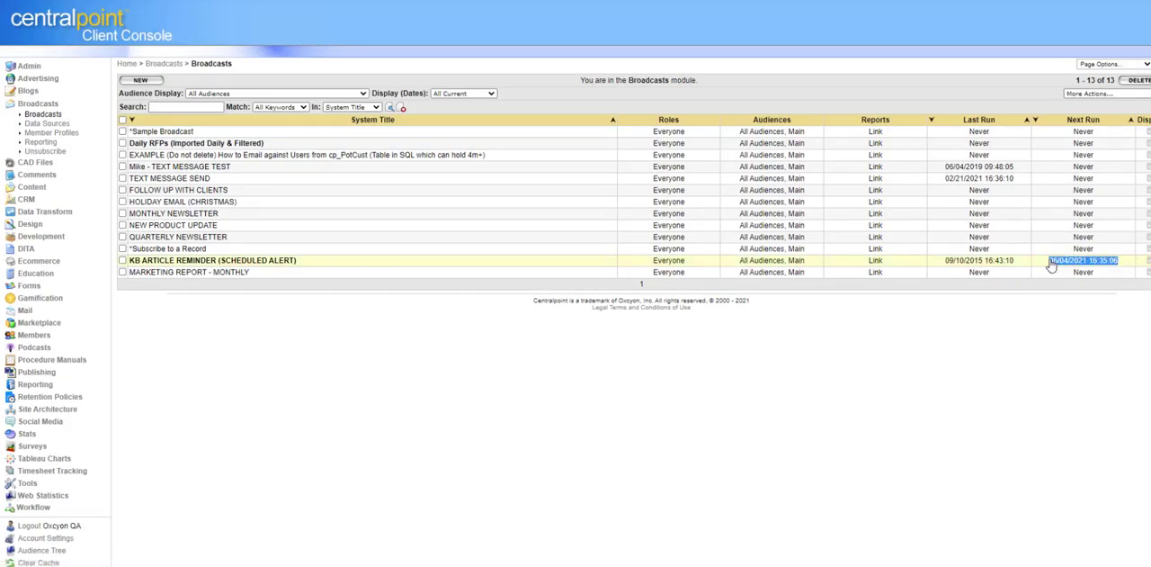
Step: Open the KB ARTICLE REMINDER (SCHEDULED ALERT) broadcast again and set Send to Never
left_click(222, 260)
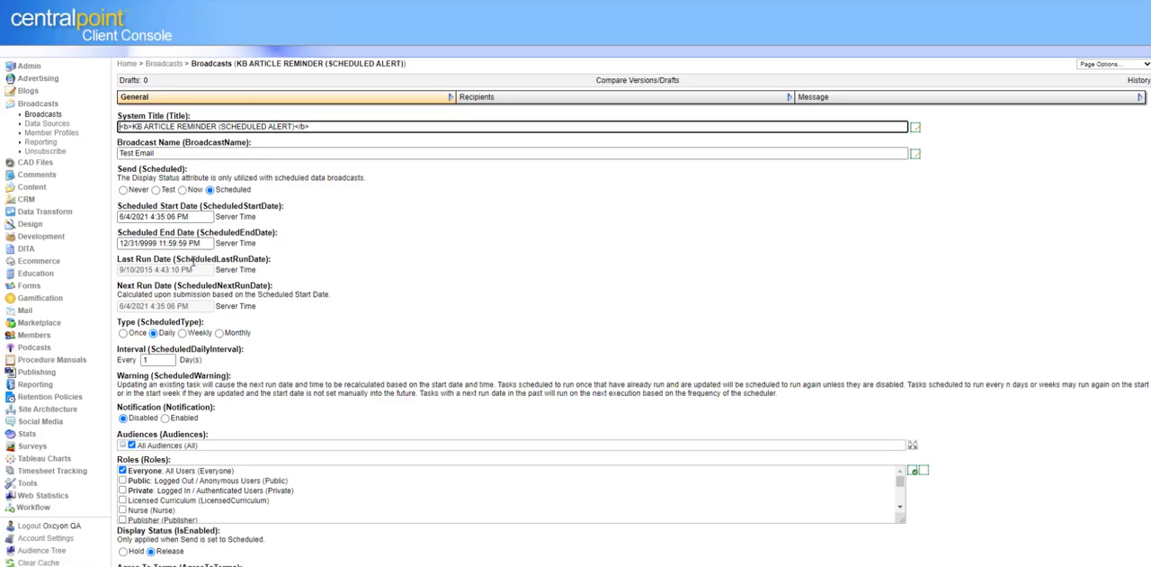
left_click(123, 190)
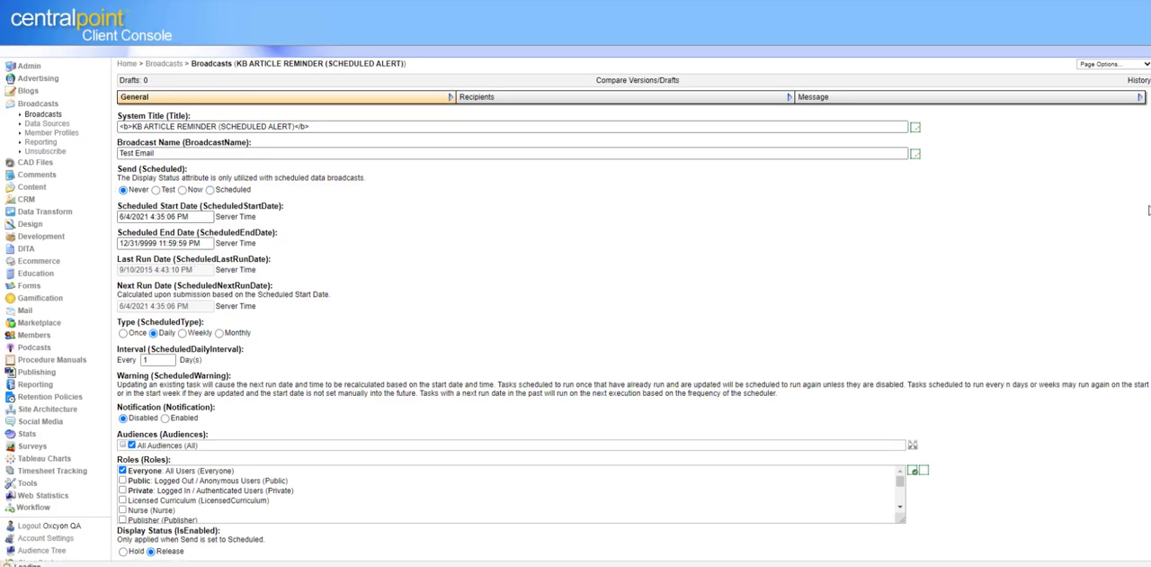
scroll(1048, 205, "down", 2)
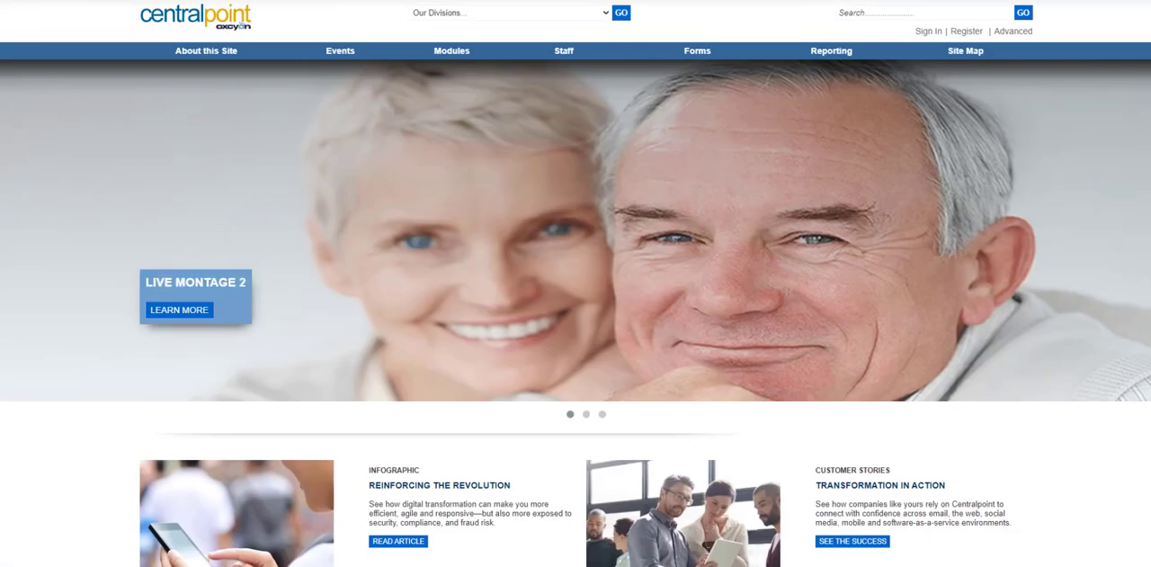
Step: Open the Centralpoint Enterprise Wheel from the demo website's site map, drill into Locations and return to the full wheel
mouse_move(982, 54)
left_click(979, 73)
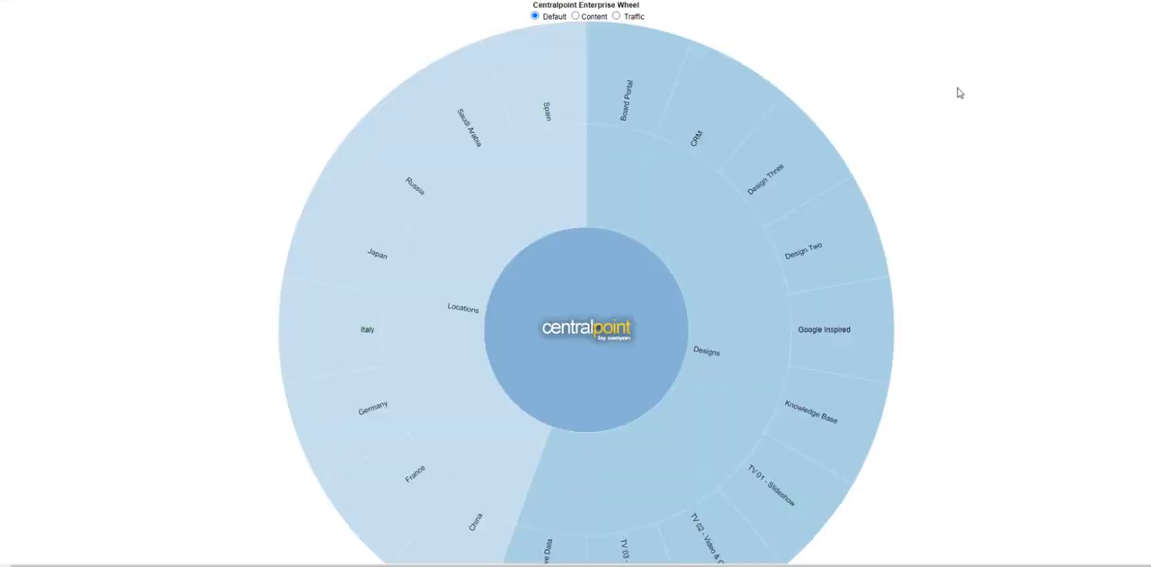
left_click(479, 372)
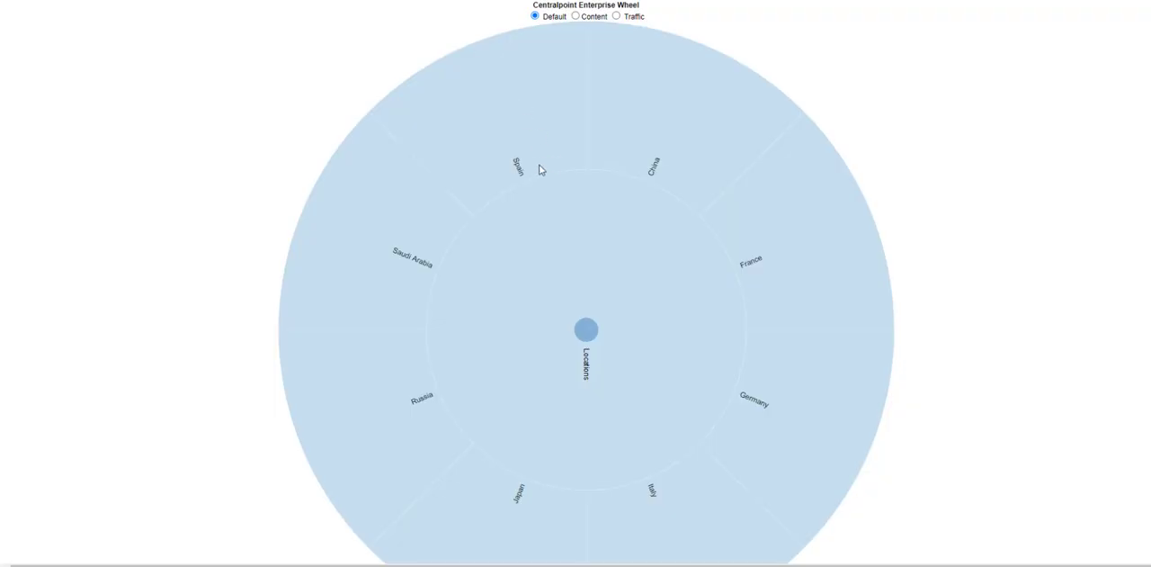
left_click(586, 332)
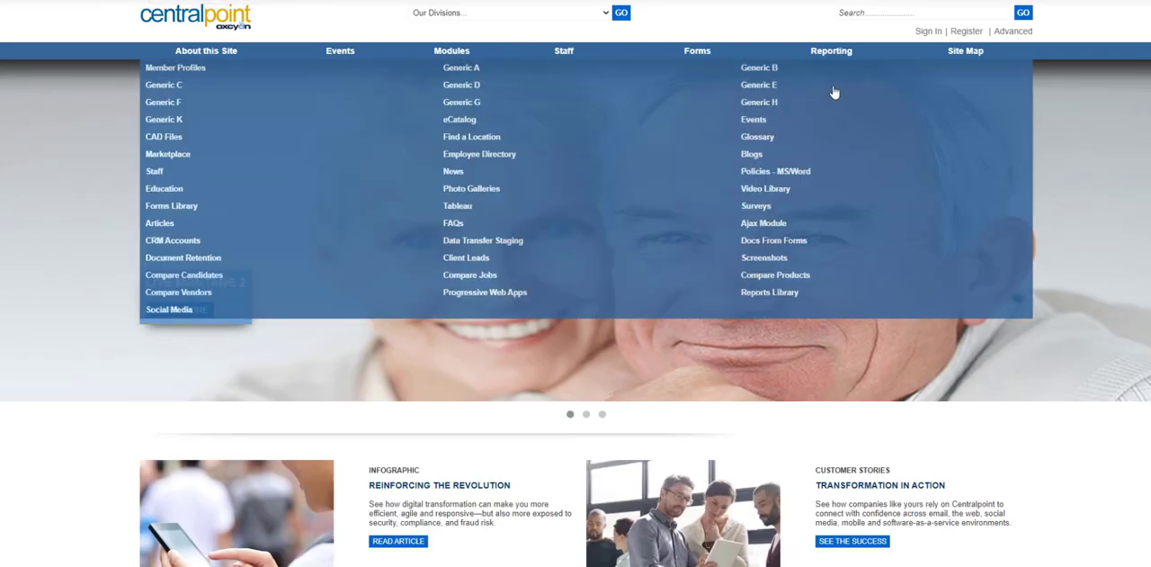
Step: Open the Reports Library, view the Member Data From Logs and Gamification (All User's Activity) reports, and return to the list
left_click(841, 51)
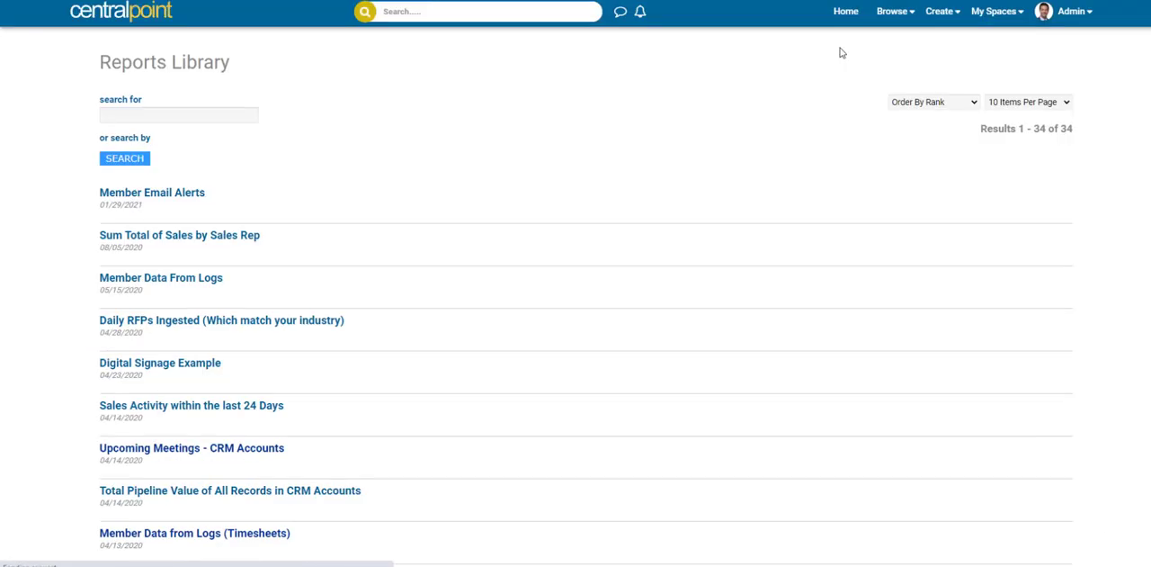
left_click(211, 280)
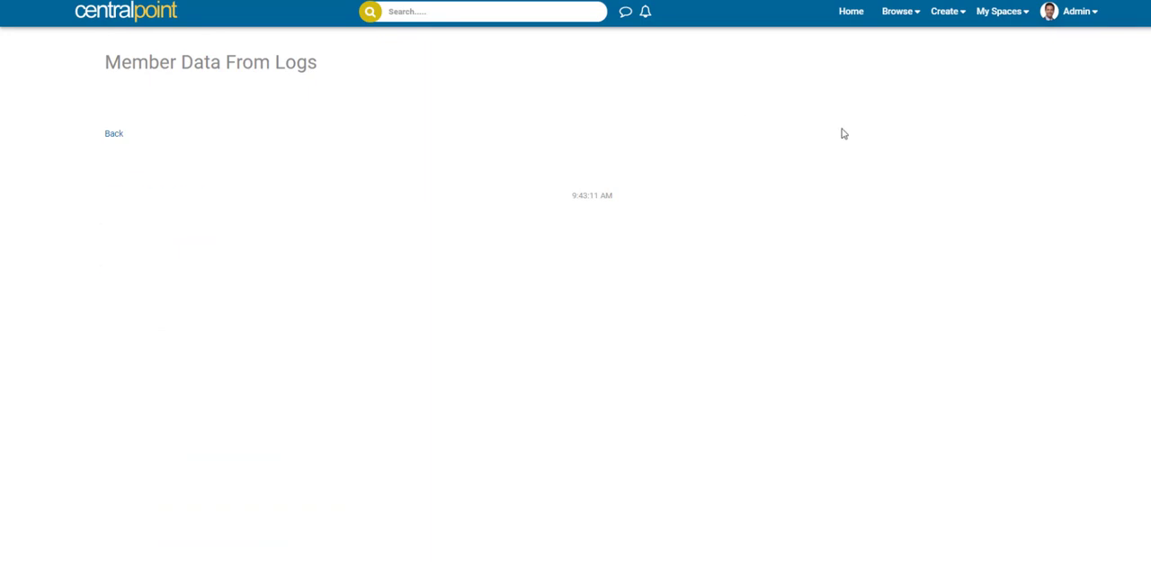
scroll(275, 265, "down", 9)
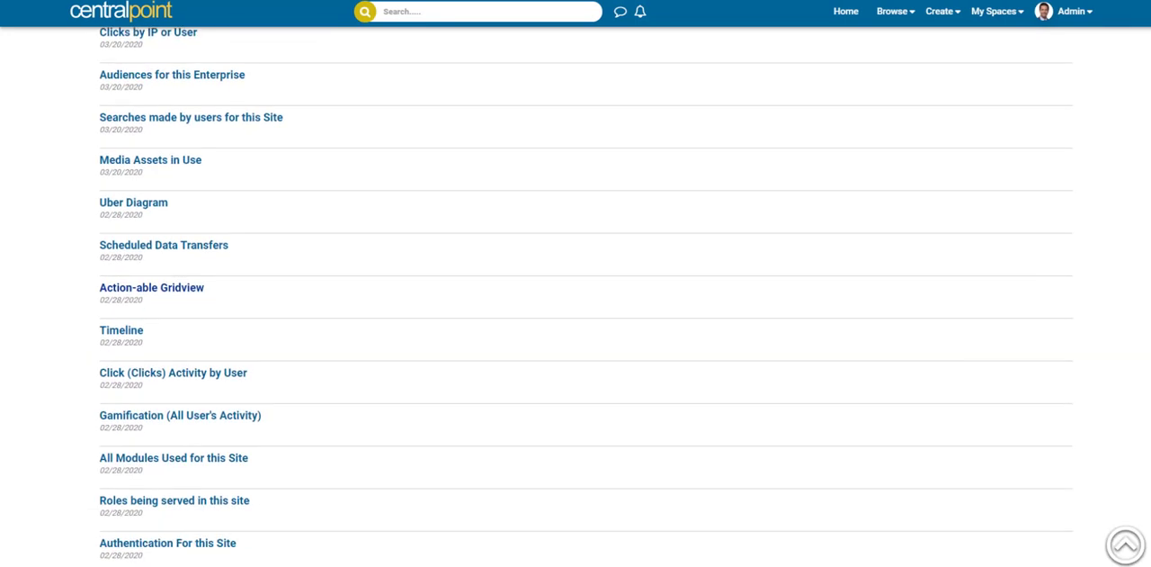
left_click(231, 224)
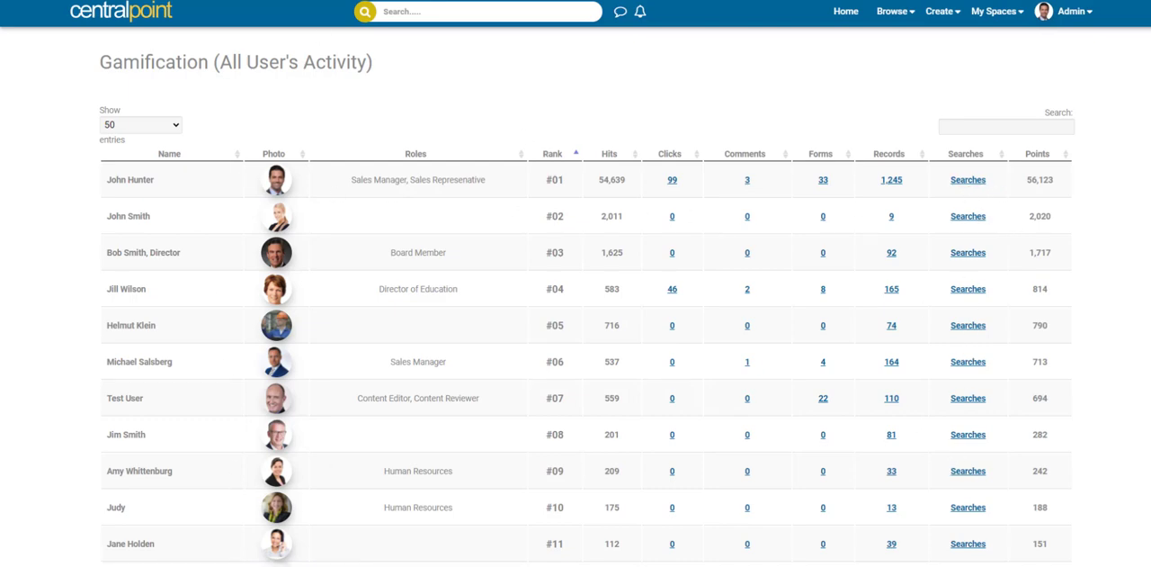
key("alt+Left")
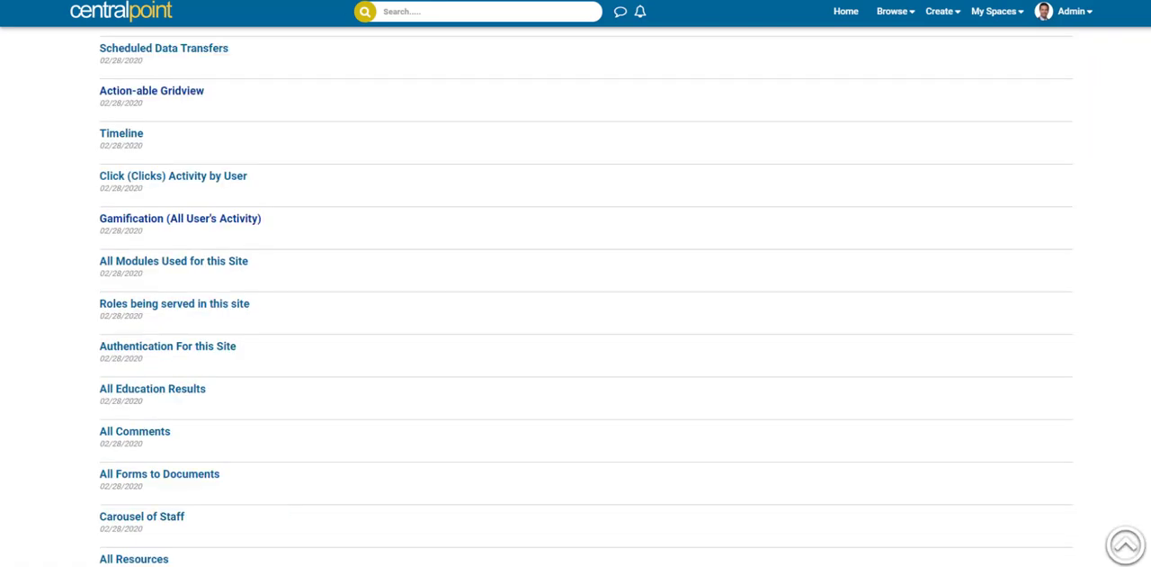
Step: View the Carousel of Staff report, rotate through its photos, and return to the Reports Library list
scroll(586, 296, "down", 3)
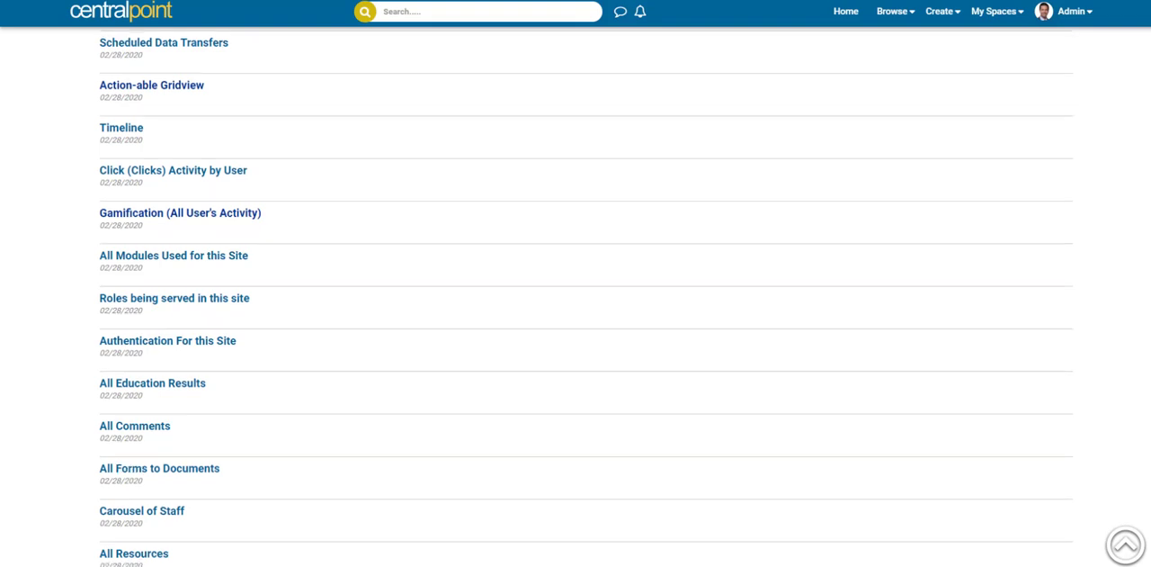
left_click(151, 300)
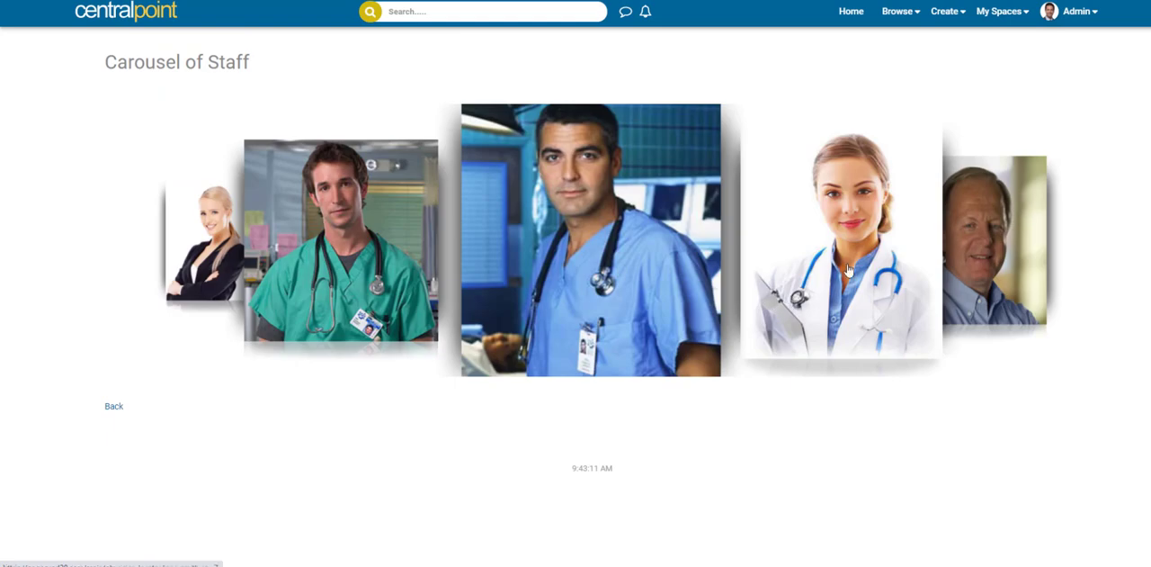
left_click_drag(916, 229, 487, 232)
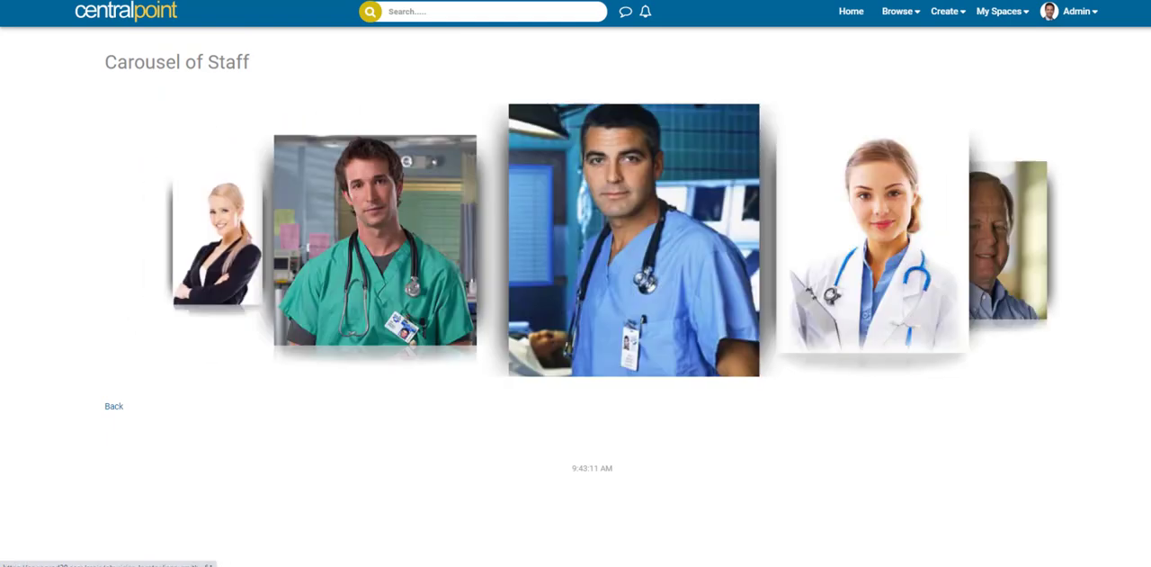
key("alt+Left")
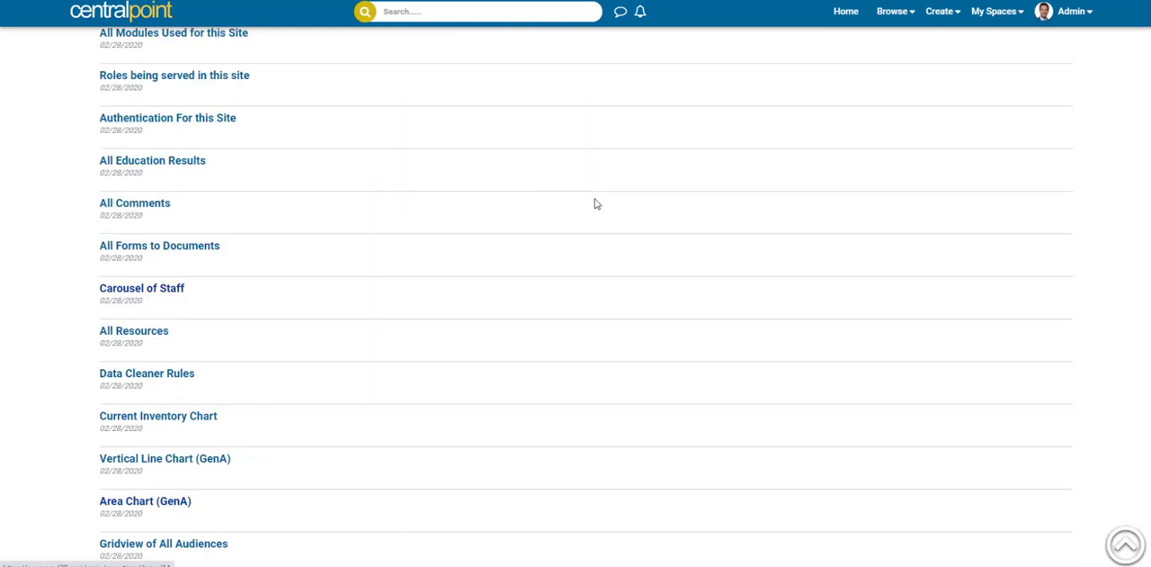
Step: Switch to the Client Console, list the Data Sources in Design, sort them by Start Date with newest first, and open New Data Source
scroll(751, 448, "down", 2)
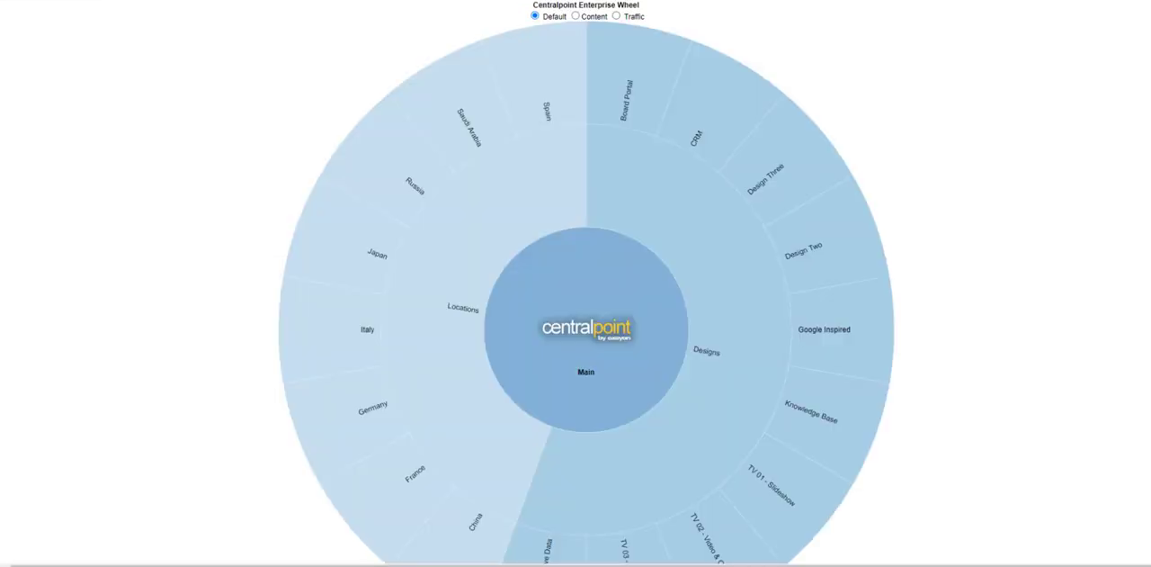
type("console")
key("Return")
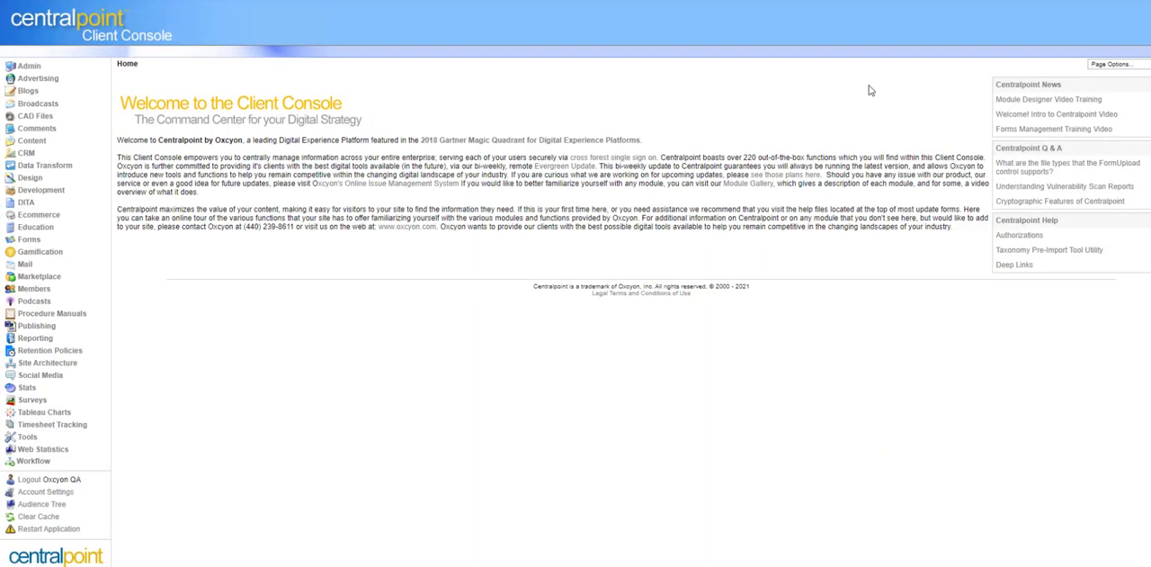
left_click(29, 178)
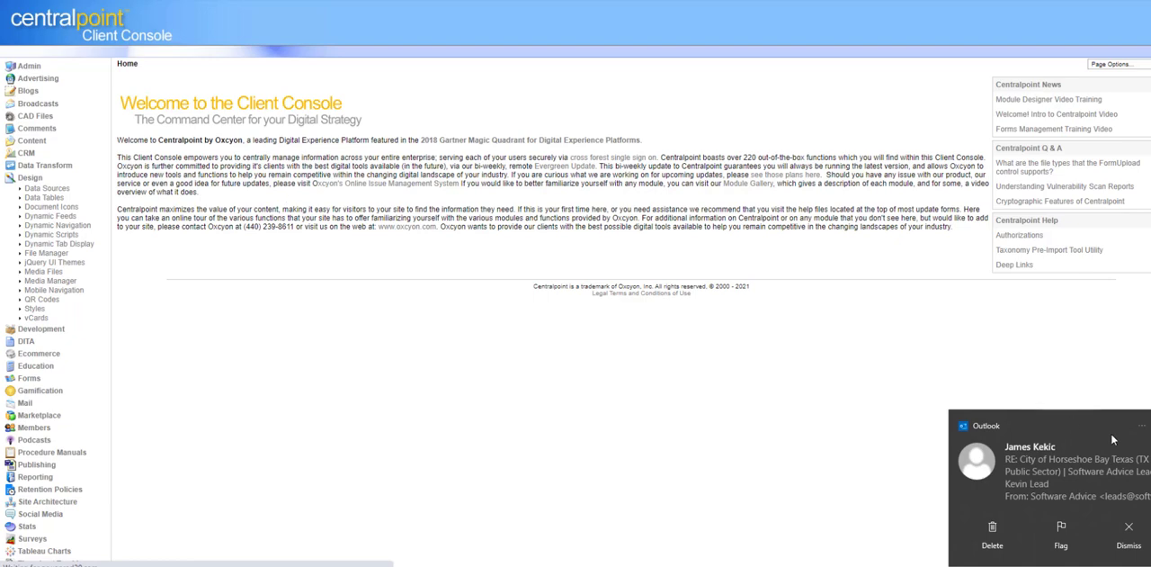
left_click(1149, 426)
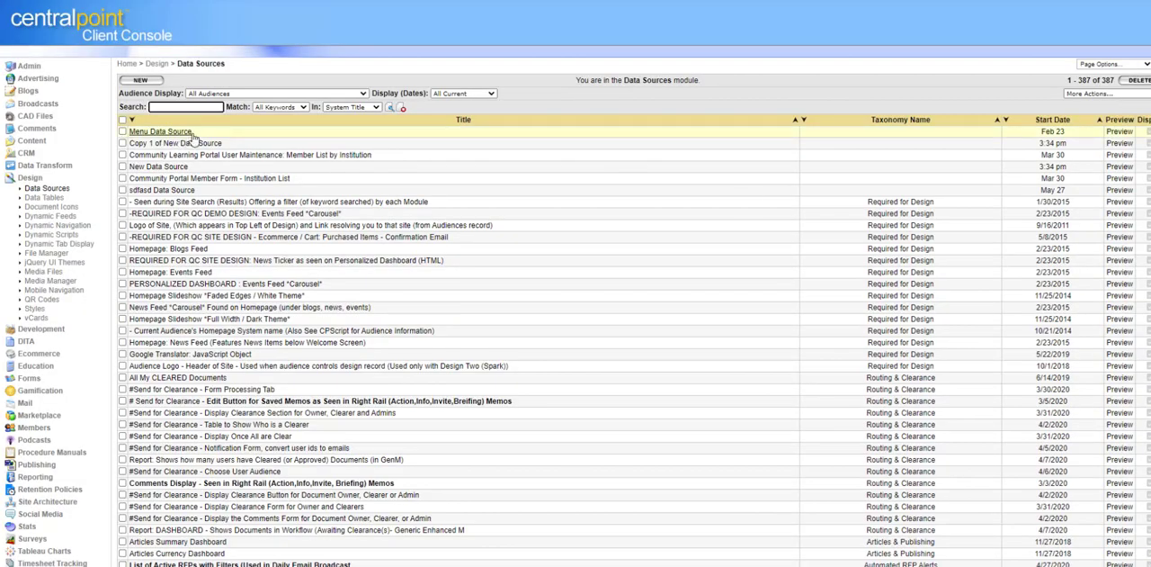
left_click(1005, 121)
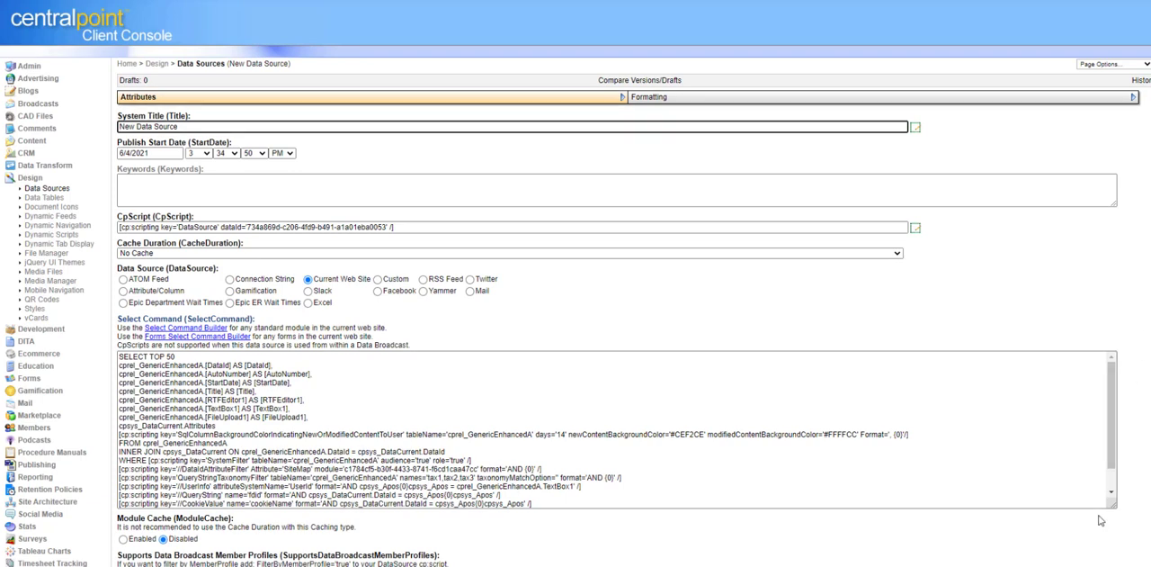
Step: Enlarge the Select Command box and set the query's record limit to SELECT TOP 500
left_click_drag(1113, 505, 1108, 551)
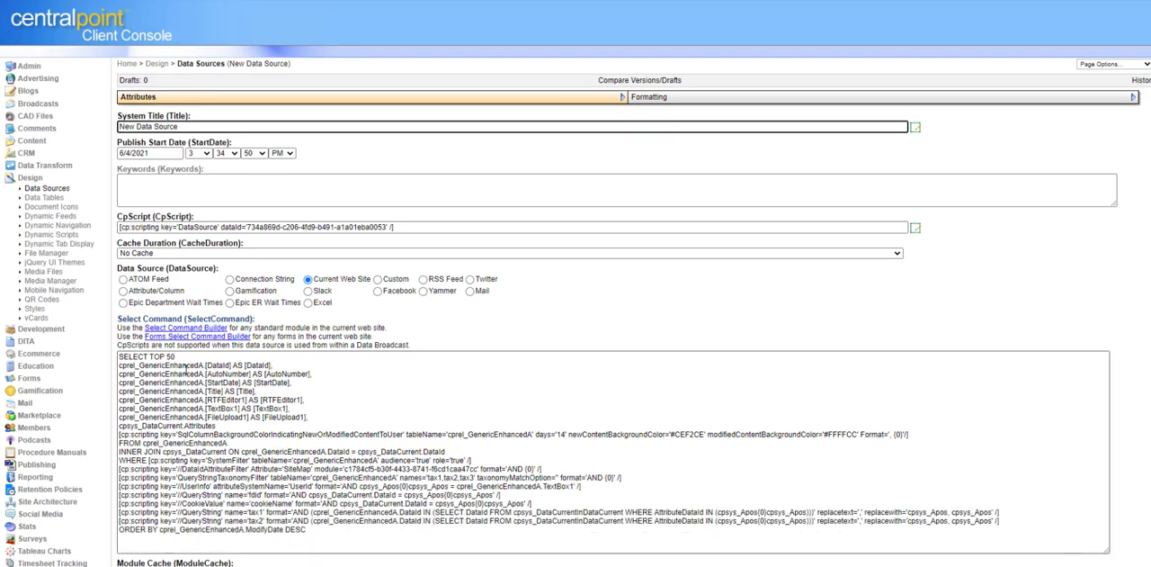
left_click(170, 357)
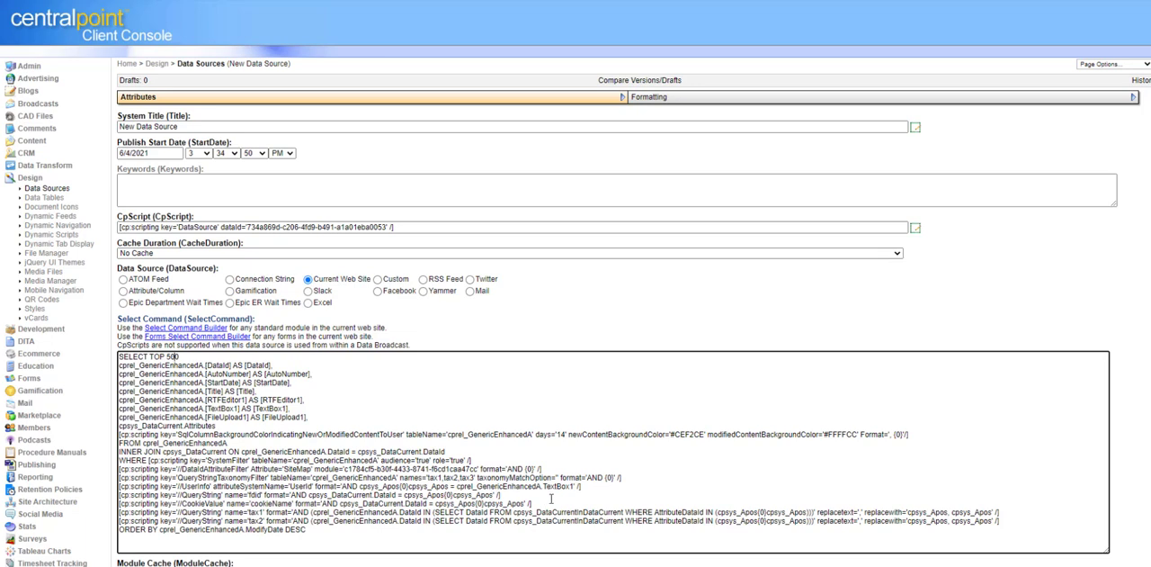
Step: Activate the UserInfo filter line in the Select Command by removing its // prefix
left_click_drag(581, 486, 102, 489)
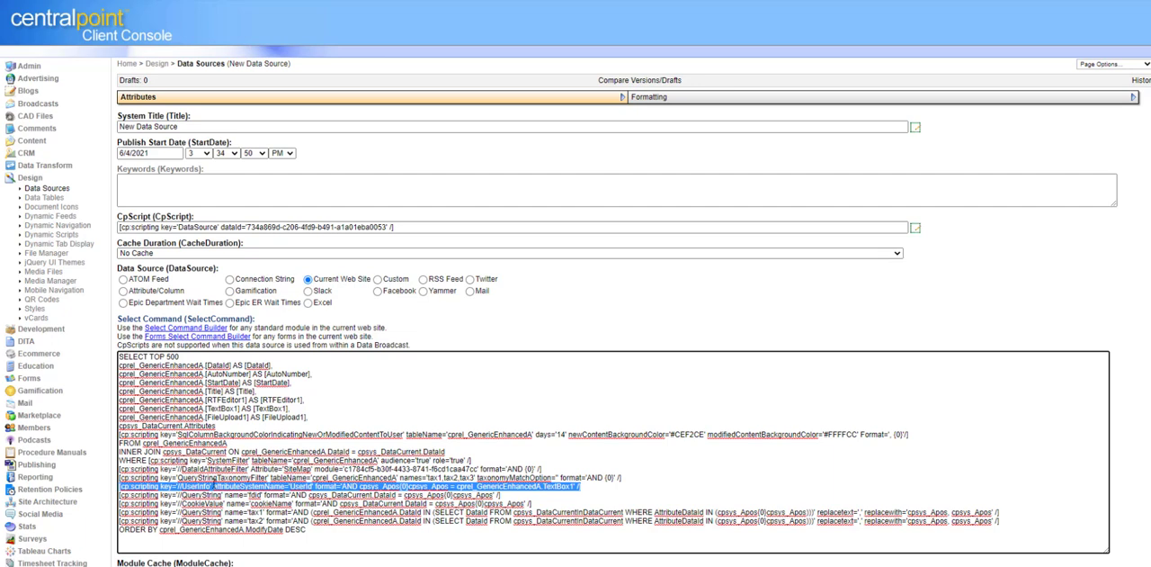
left_click(212, 486)
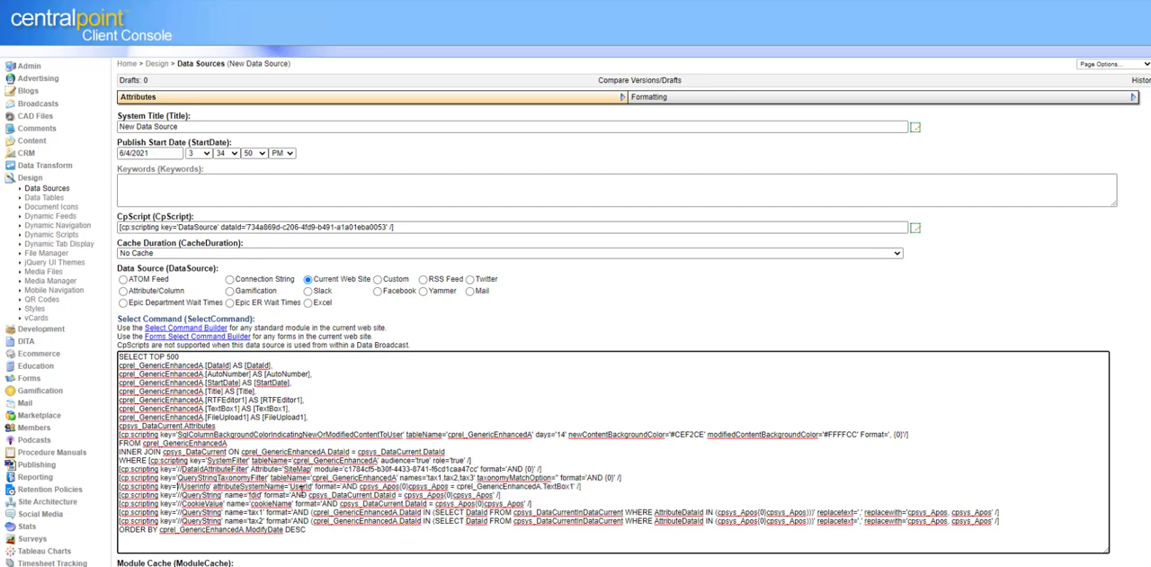
key("BackSpace")
key("BackSpace")
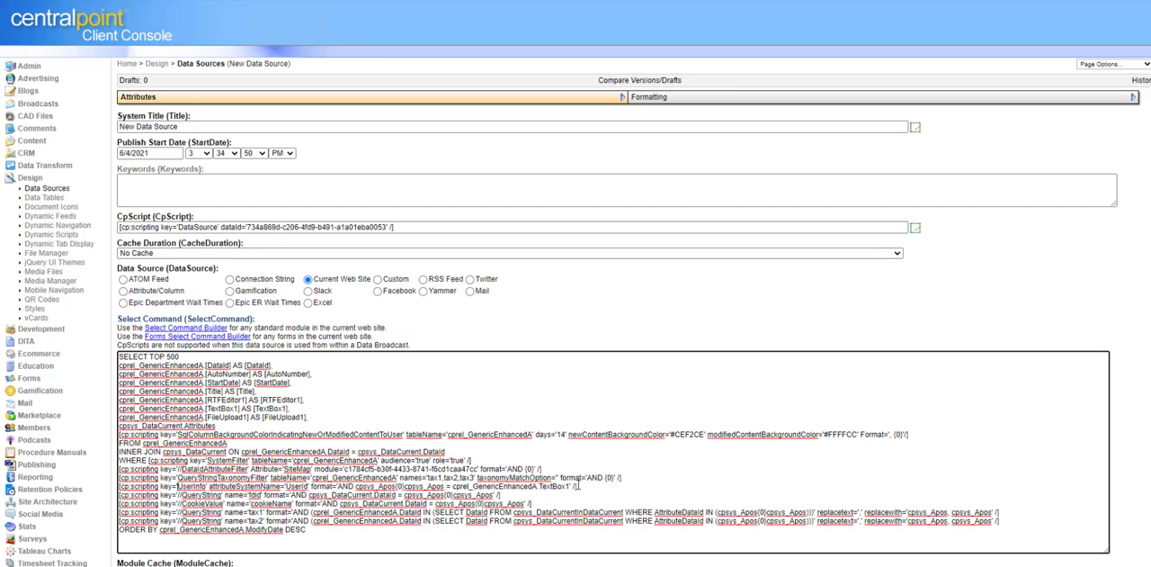
left_click_drag(579, 486, 115, 490)
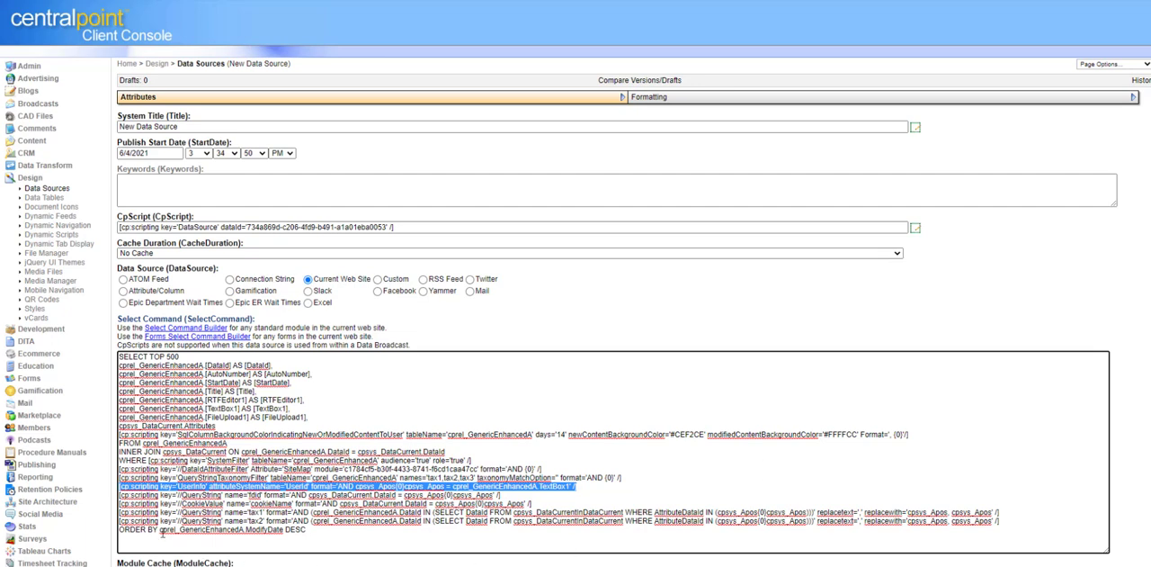
left_click(604, 491)
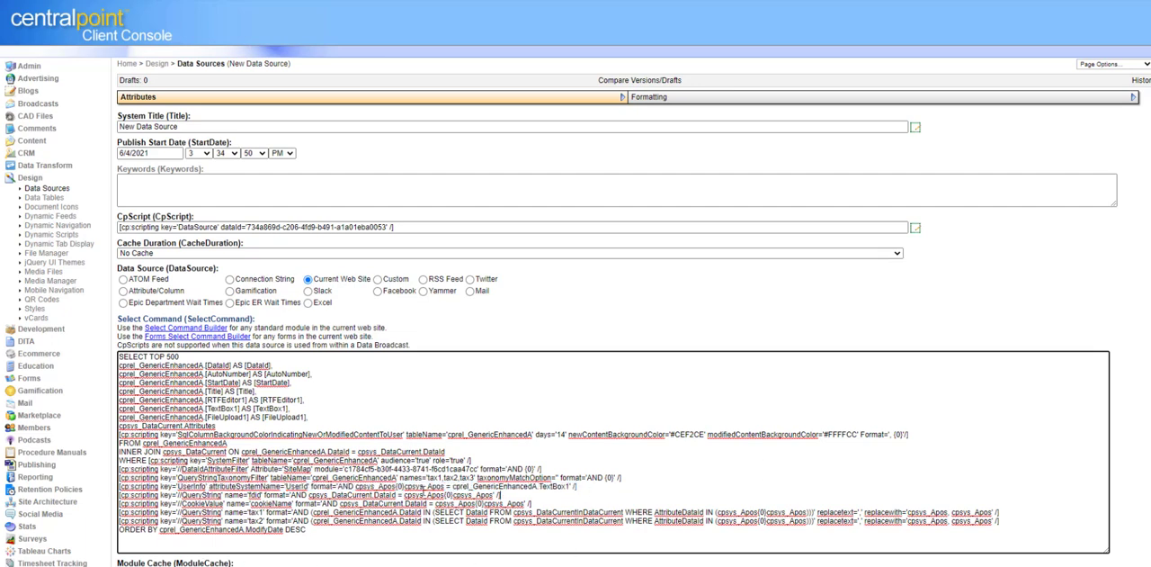
Step: Disable the UserInfo filter line again by putting // back in front of its key name
left_click_drag(179, 486, 193, 486)
left_click_drag(286, 486, 309, 487)
left_click(591, 486)
left_click(180, 487)
type("//")
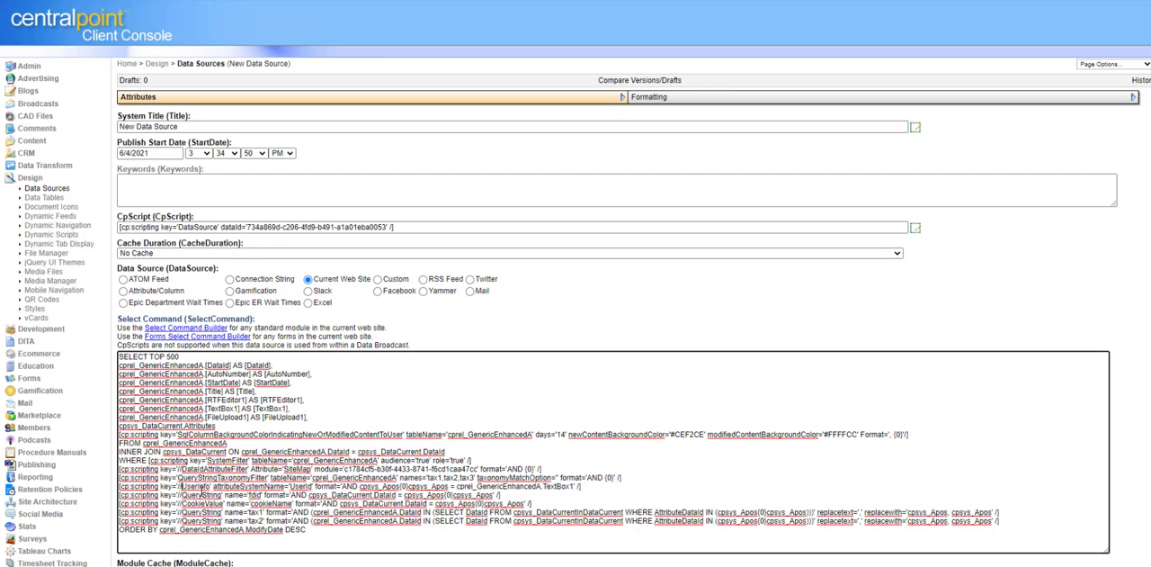
left_click_drag(605, 477, 35, 464)
left_click(610, 486)
Step: Delete the DataId and AutoNumber header cells from the Template Content in the data source's Formatting settings
scroll(576, 359, "down", 3)
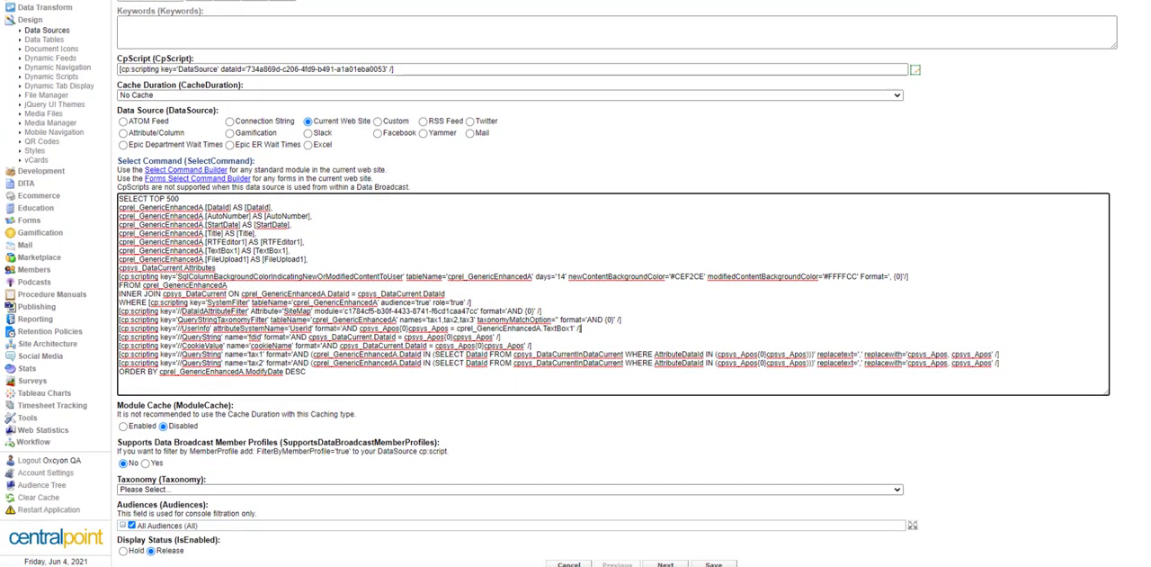
scroll(576, 360, "up", 3)
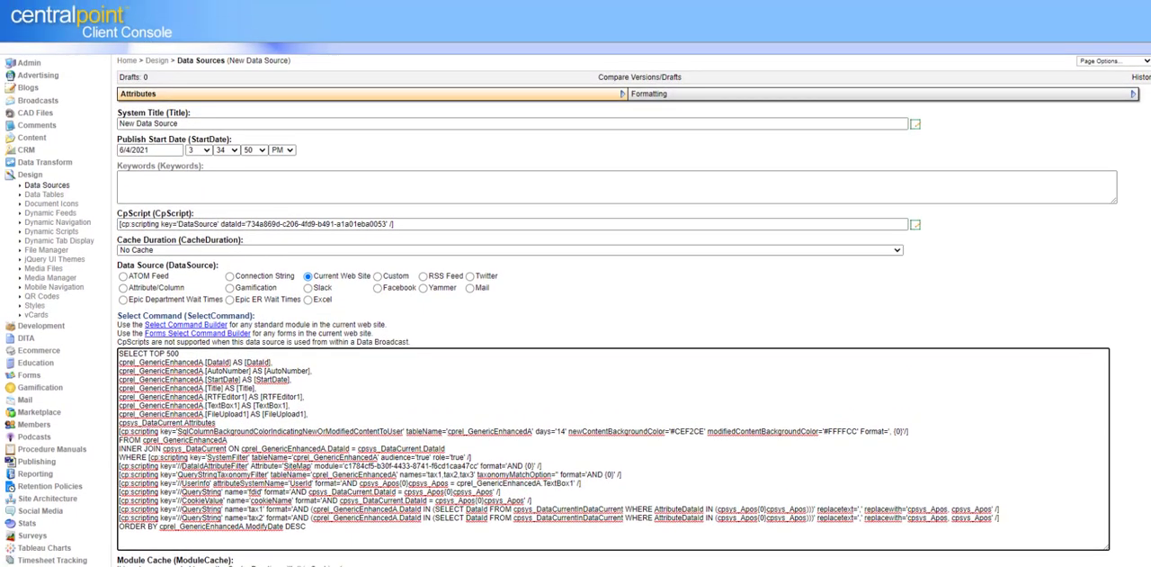
left_click(812, 97)
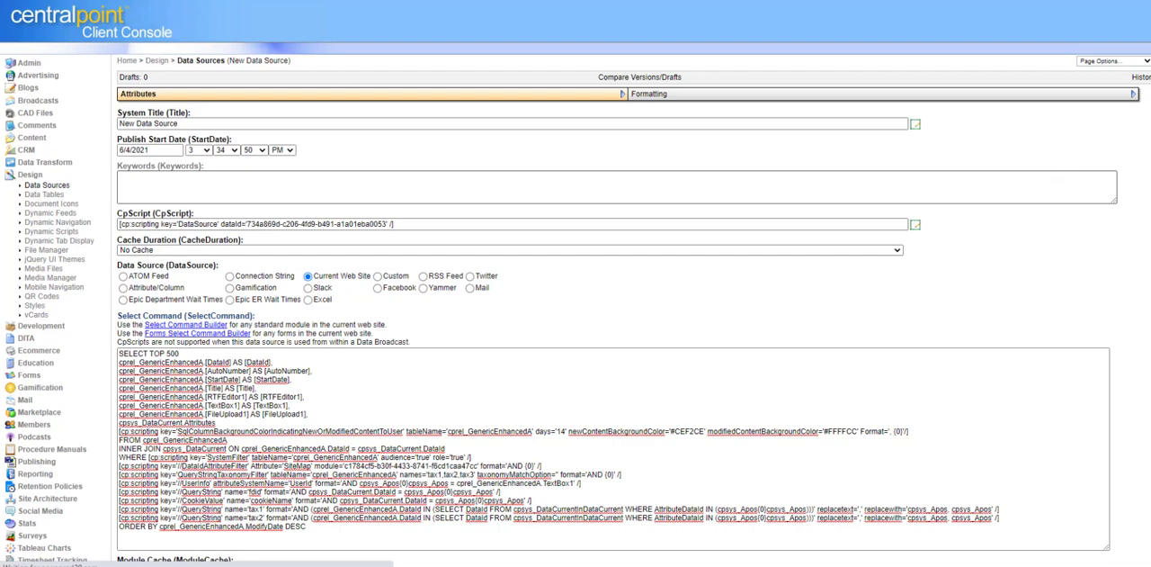
scroll(575, 360, "down", 7)
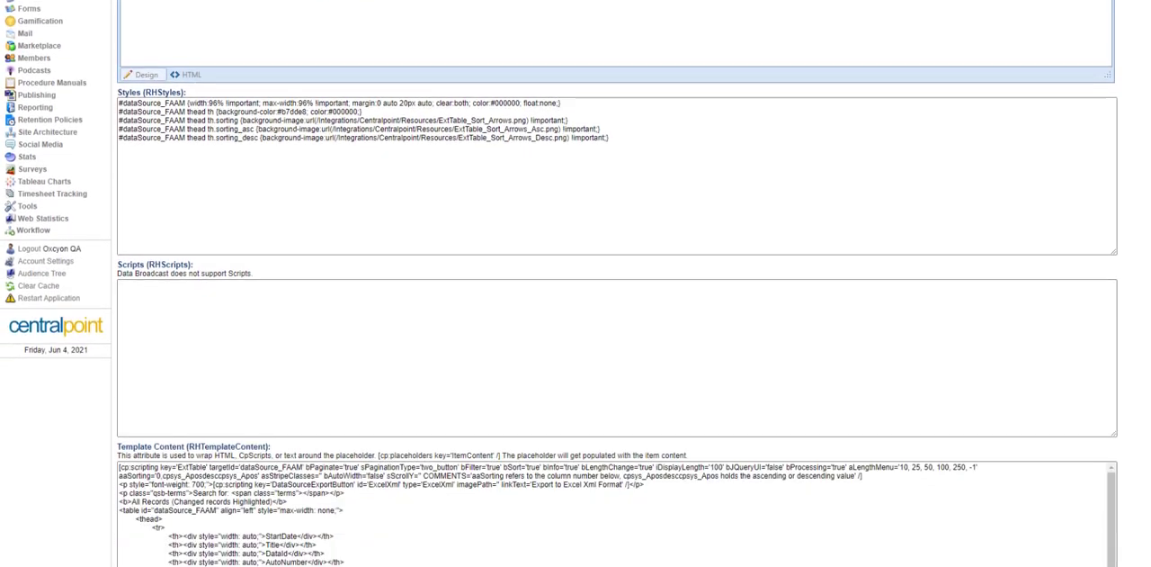
scroll(576, 360, "down", 8)
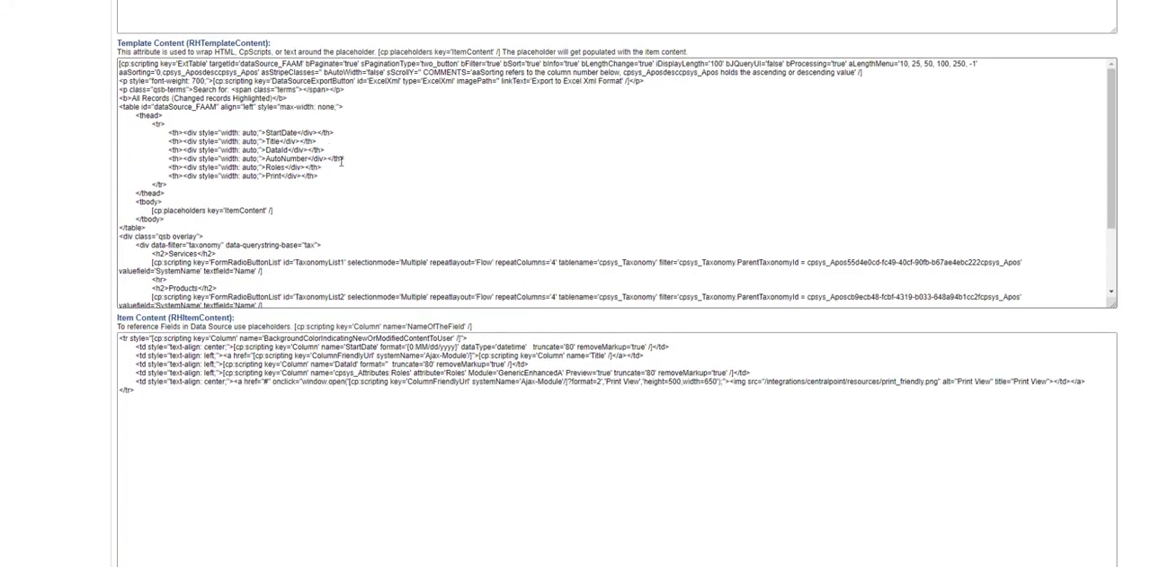
left_click_drag(169, 149, 290, 150)
left_click_drag(294, 43, 108, 44)
left_click(355, 158)
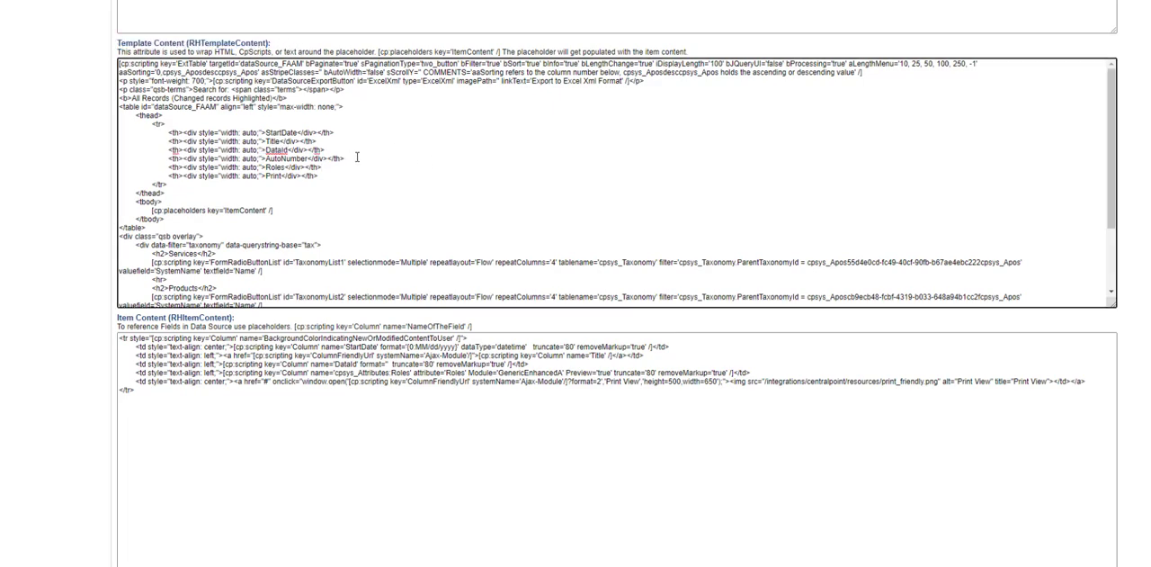
left_click_drag(355, 158, 88, 157)
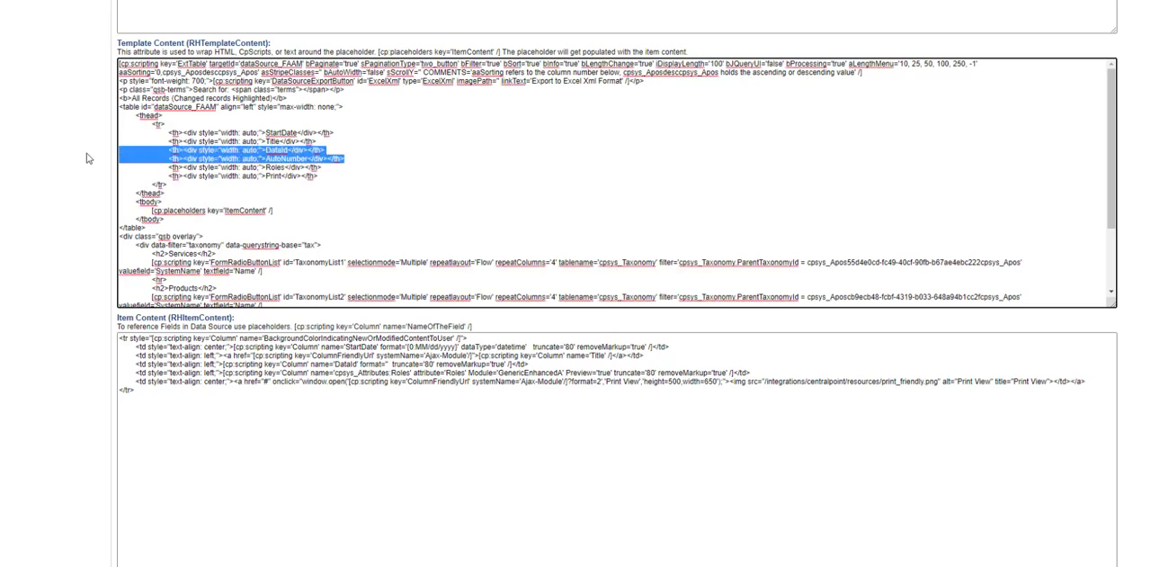
key("Delete")
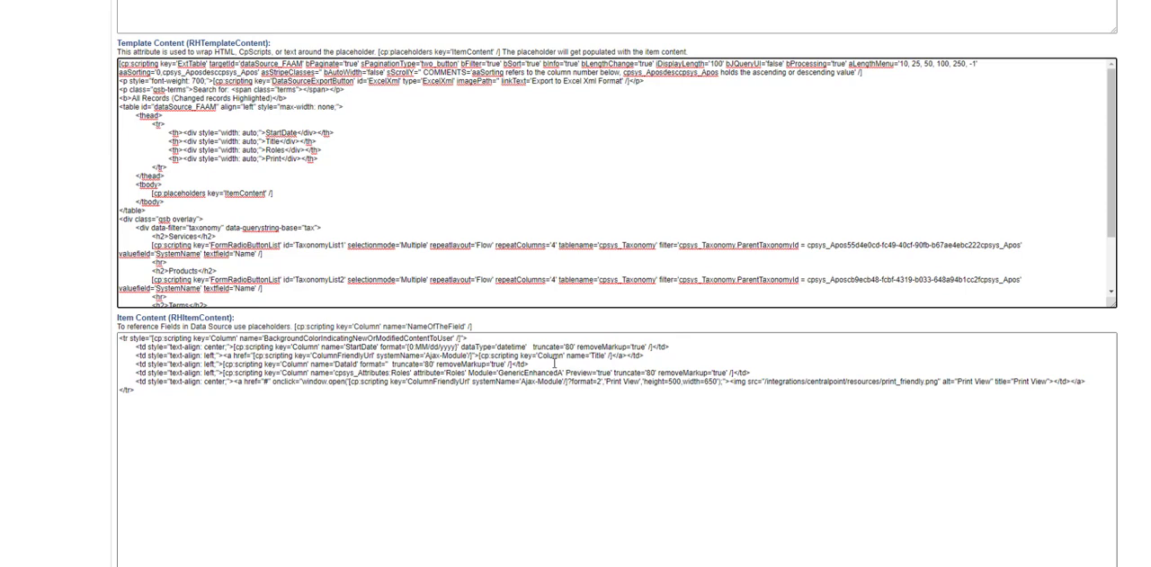
Step: Delete the Title and DataId cell lines from the Item Content and save the data source
left_click_drag(554, 364, 100, 358)
key("Delete")
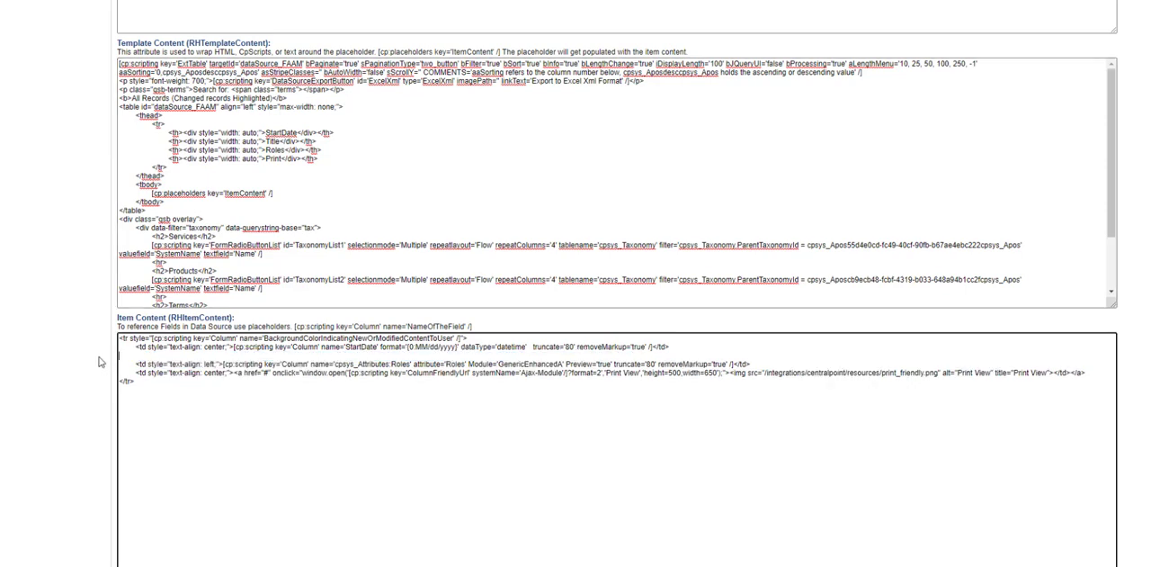
key("Delete")
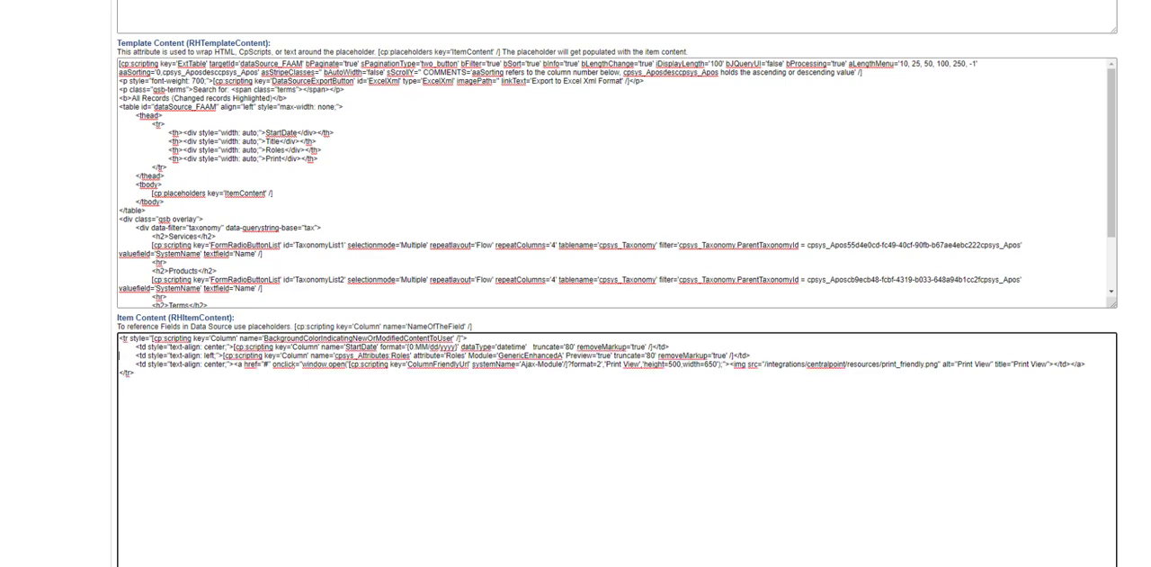
scroll(998, 455, "down", 5)
left_click(719, 378)
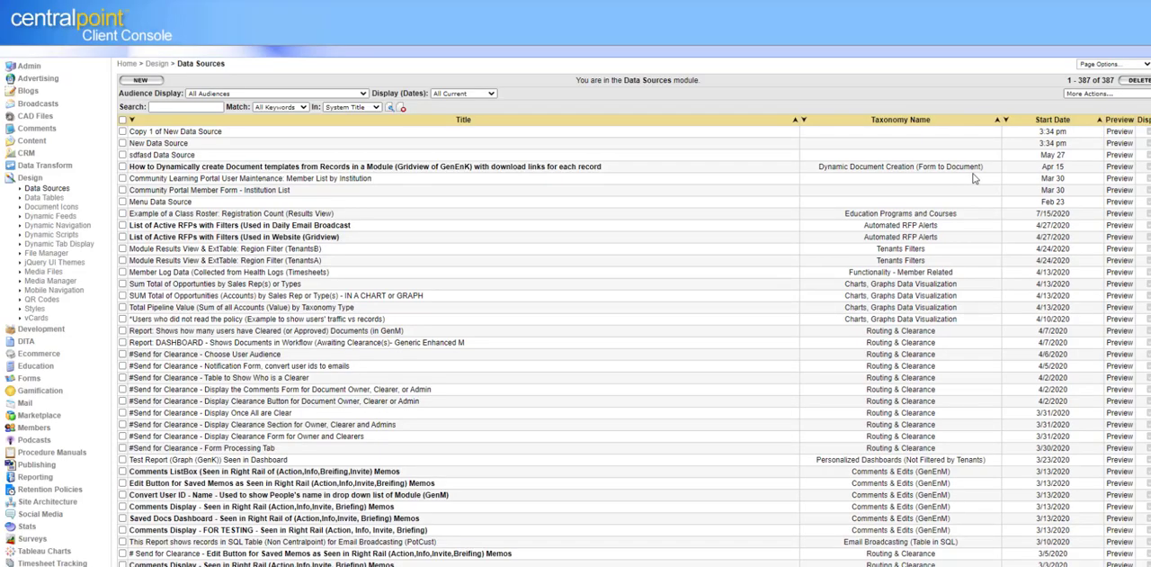
Step: Preview New Data Source from the list and close the preview window
left_click(1120, 155)
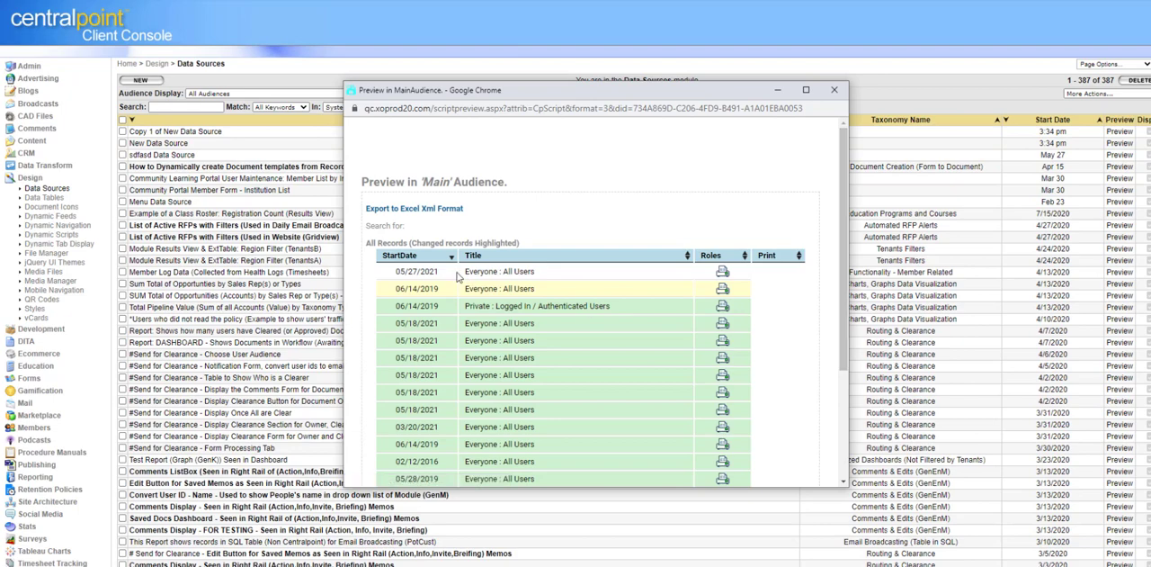
left_click_drag(844, 273, 879, 172)
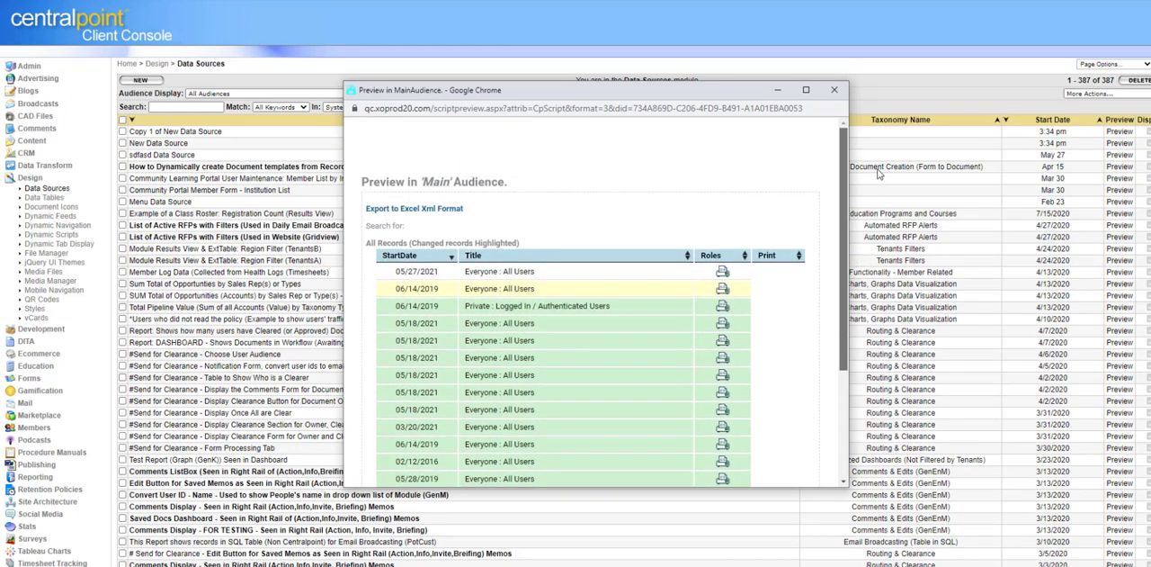
left_click(834, 91)
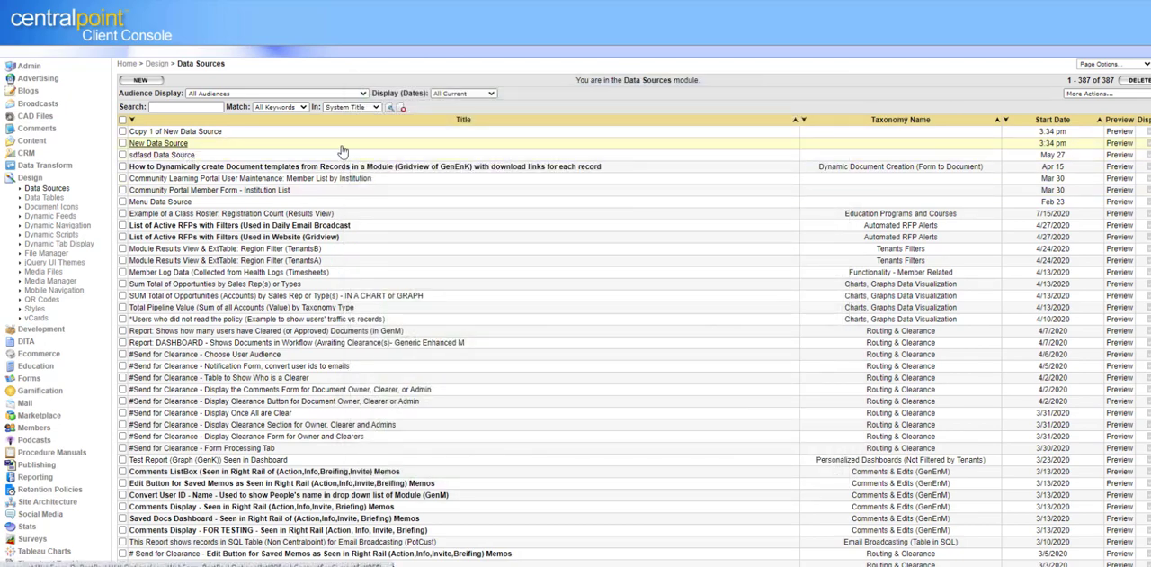
Step: Reopen New Data Source and go to the Template Content in its Formatting settings
left_click(1123, 166)
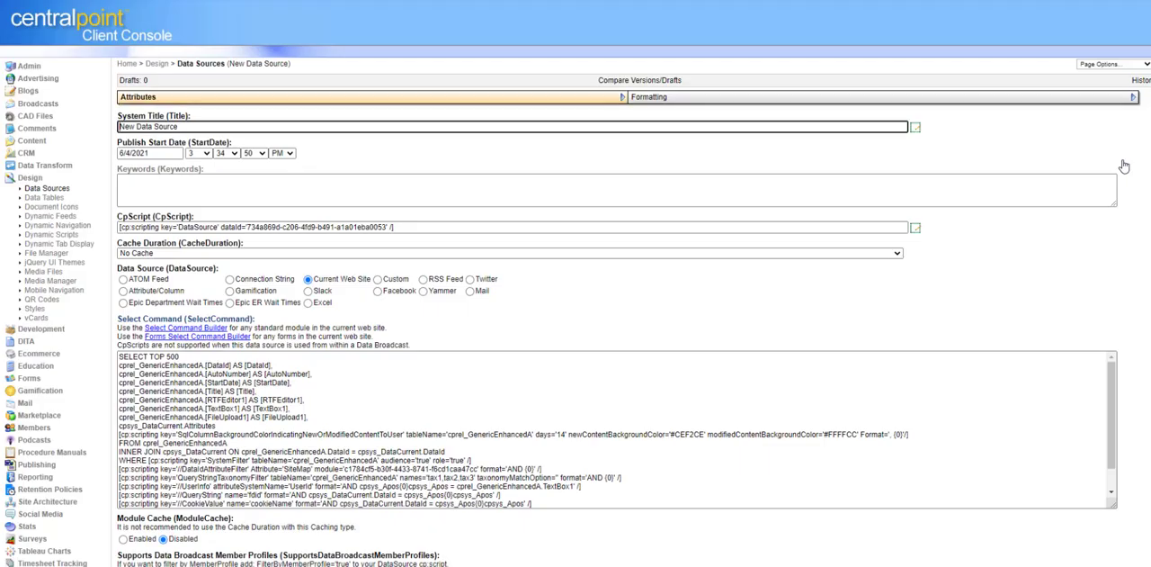
left_click(953, 98)
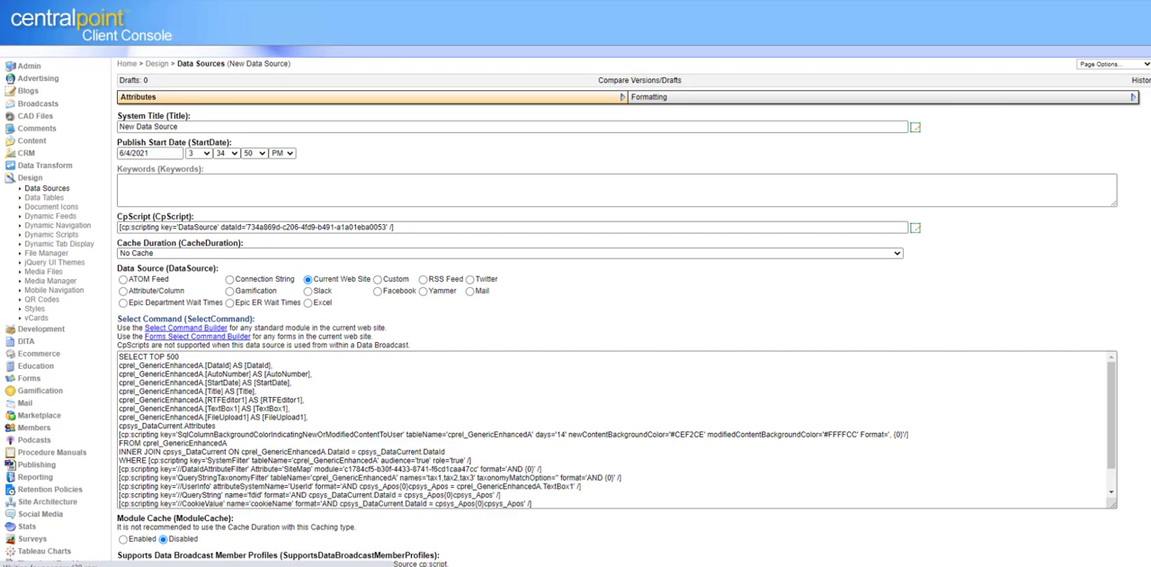
scroll(575, 283, "down", 1)
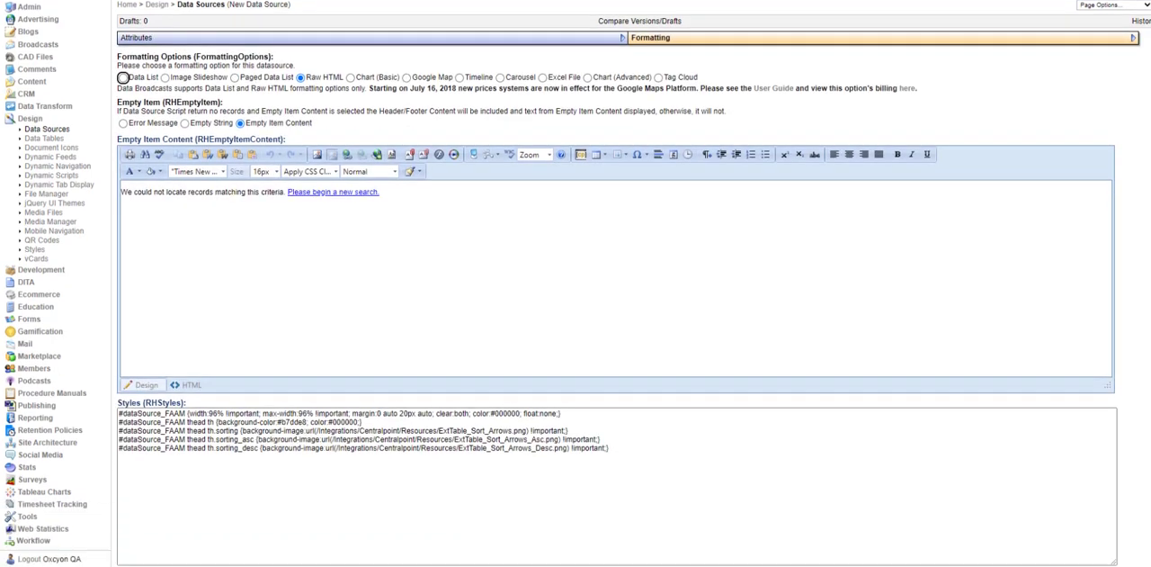
scroll(468, 270, "down", 6)
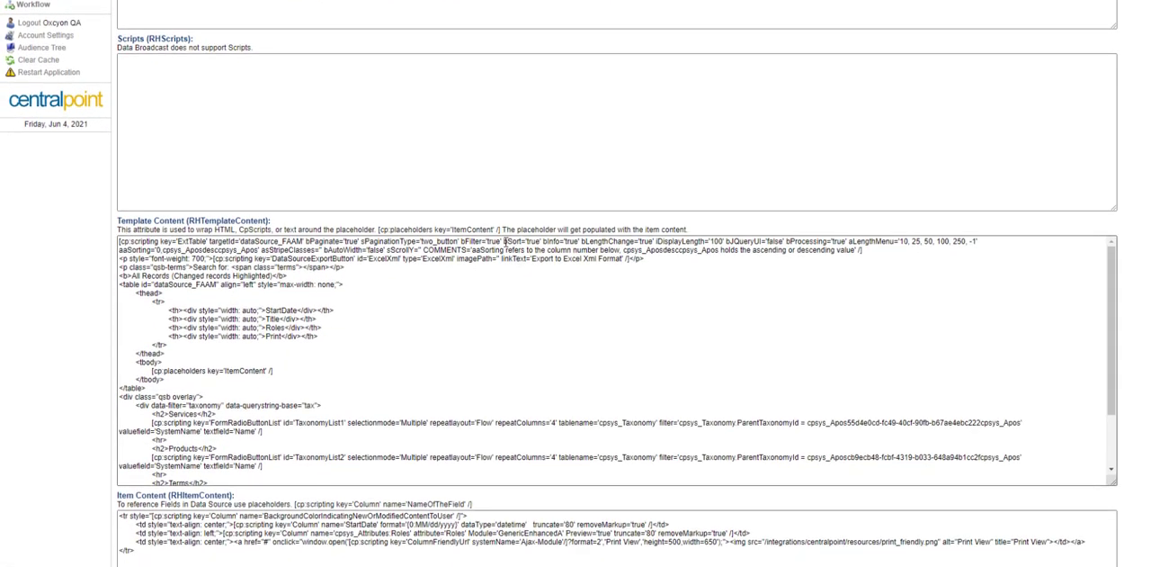
Step: Examine the bFilter, bSort, iDisplayLength and aLengthMenu parameters of the ExtTable script in the Template Content
double_click(493, 241)
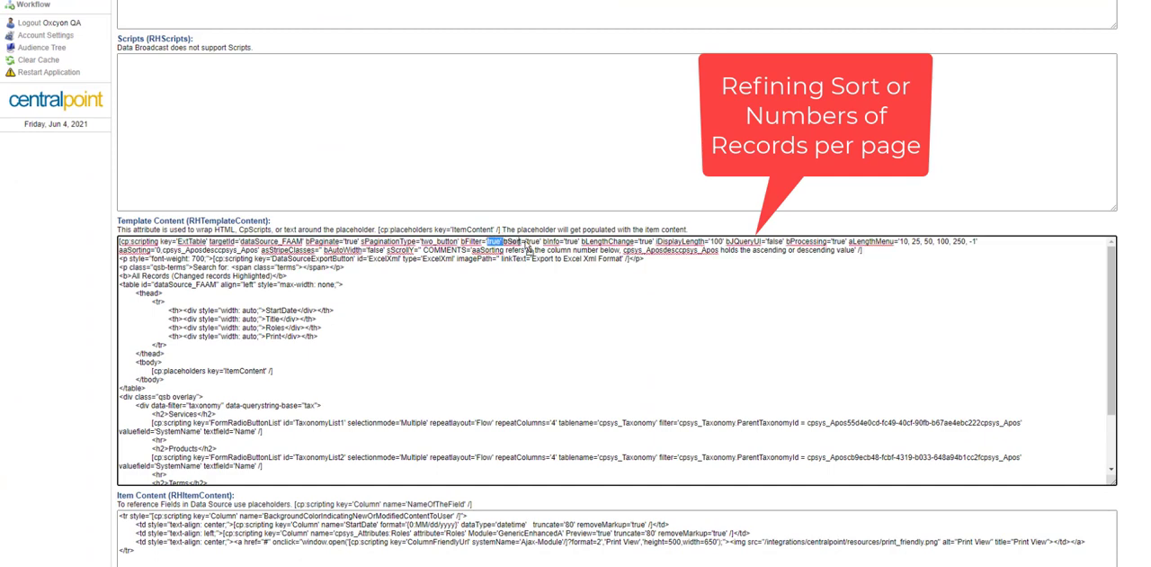
double_click(530, 241)
left_click_drag(507, 241, 554, 241)
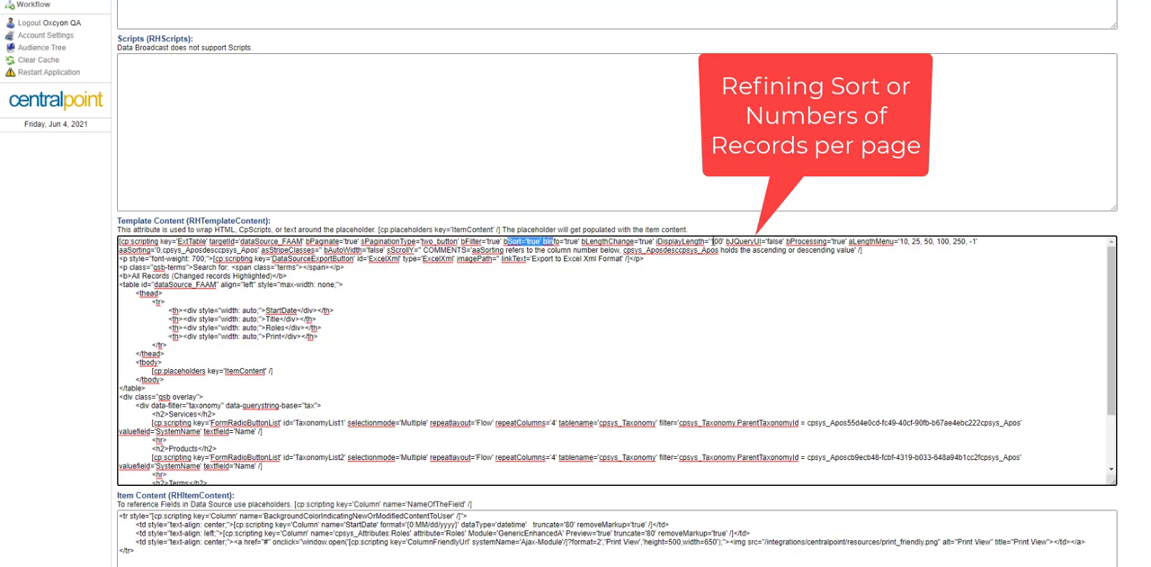
double_click(715, 241)
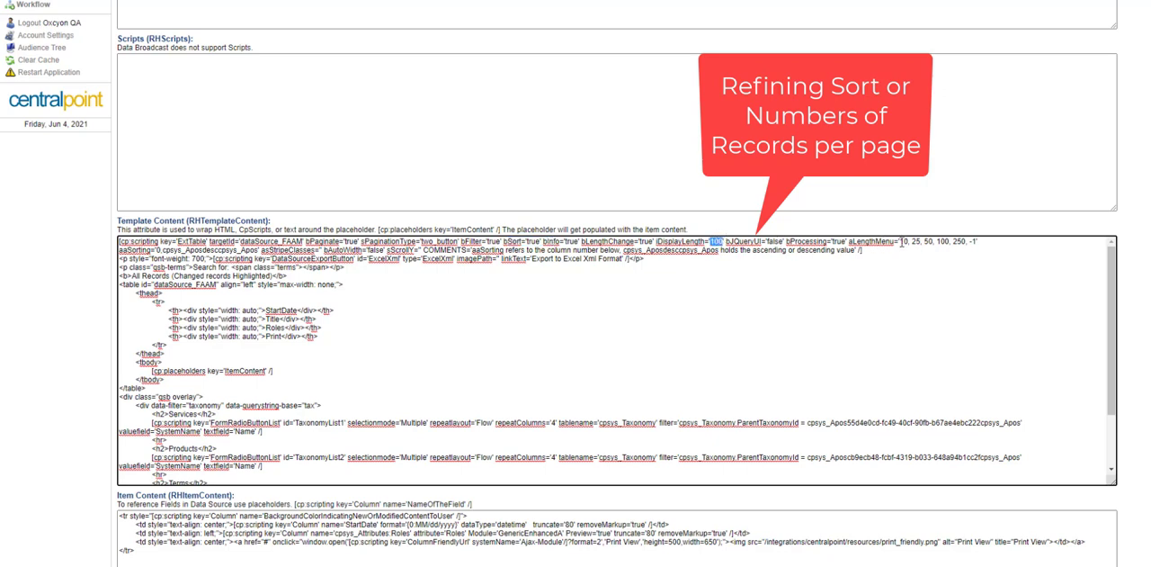
left_click_drag(901, 241, 978, 241)
left_click(910, 286)
scroll(575, 288, "down", 2)
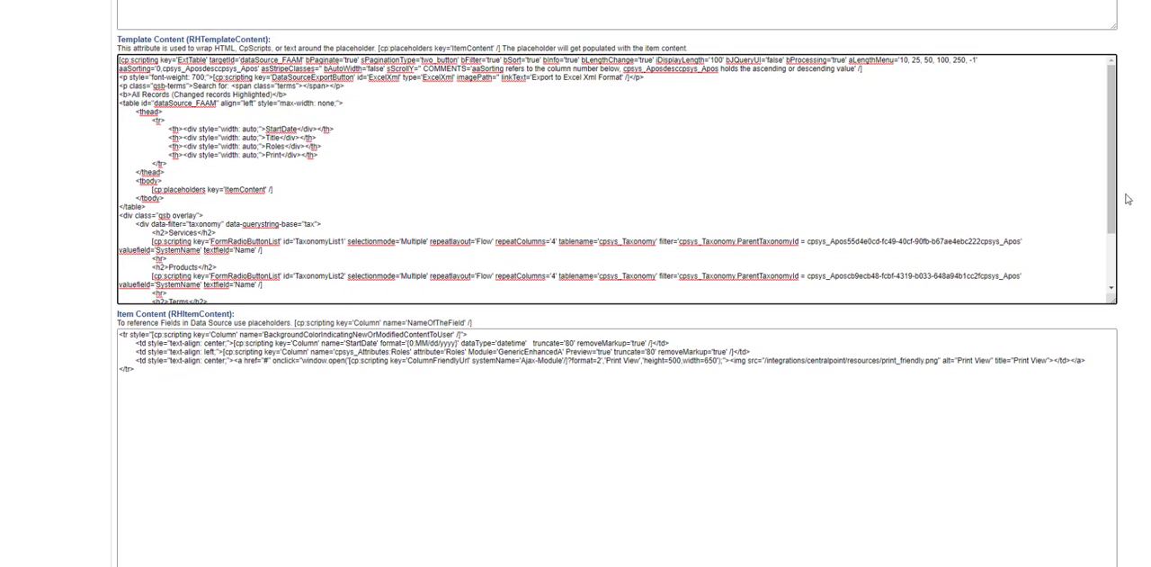
Step: Examine the TaxonomyList1 and TaxonomyList2 radio button scripts and the Products parent taxonomy filter in the Template Content
left_click_drag(1113, 221, 1113, 274)
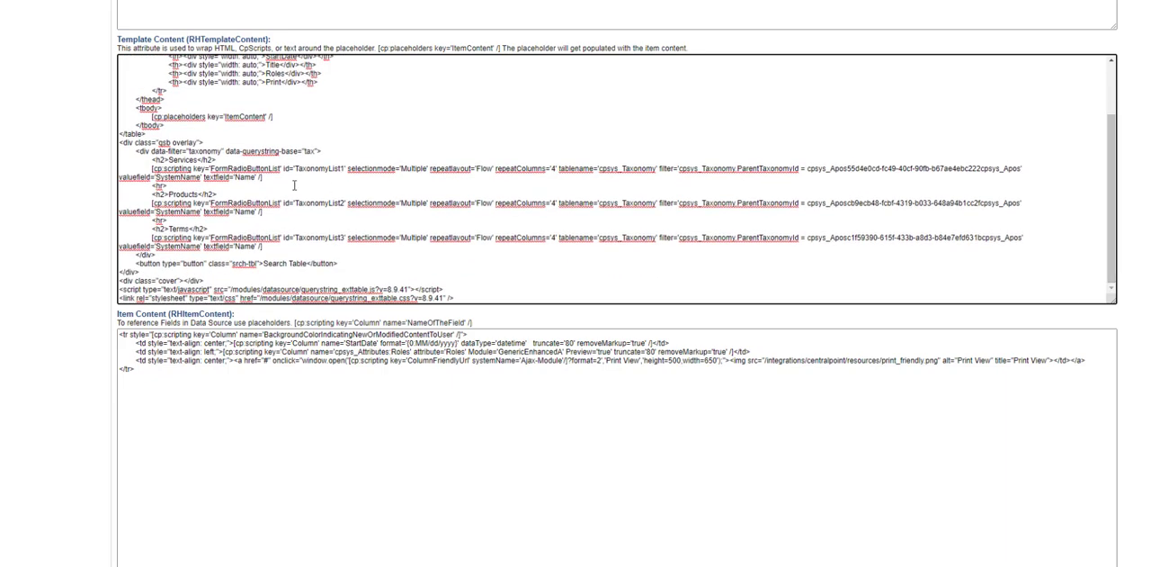
left_click_drag(297, 168, 346, 168)
left_click_drag(303, 203, 347, 203)
left_click_drag(837, 203, 976, 203)
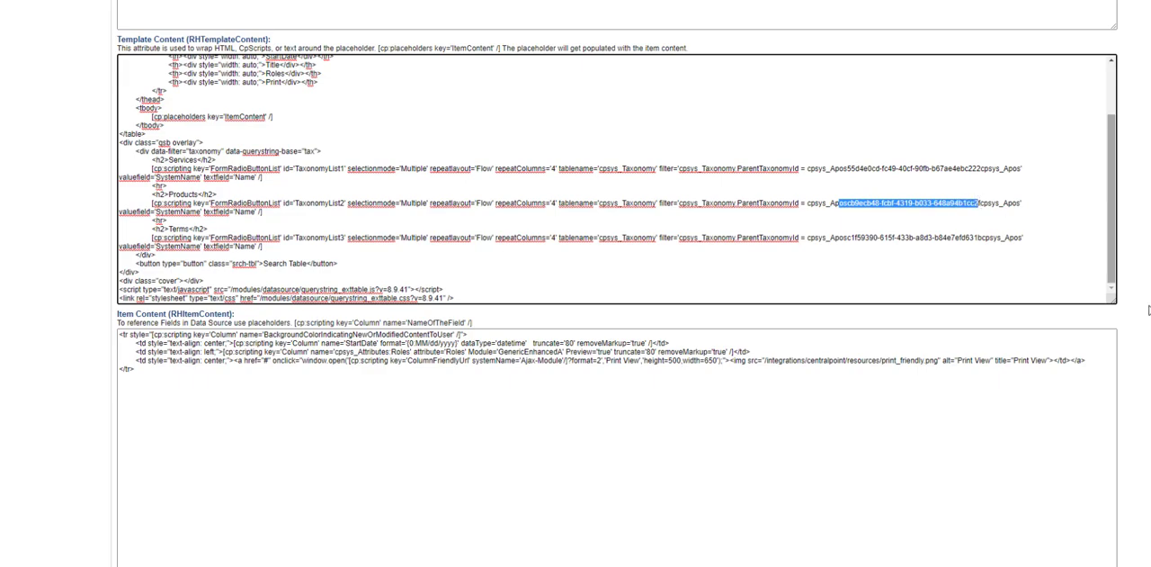
scroll(618, 297, "up", 15)
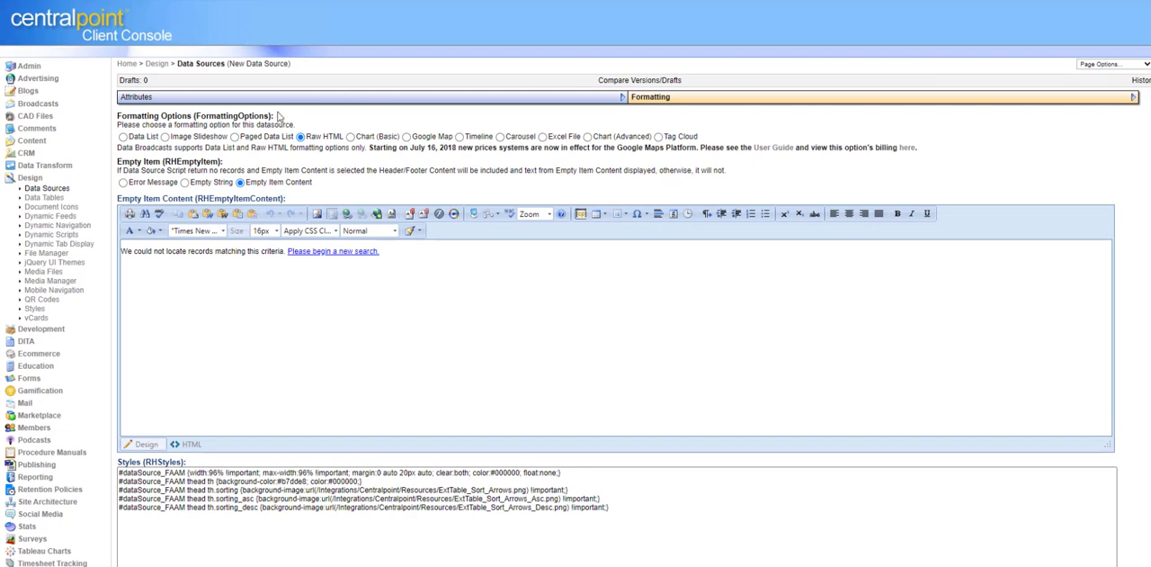
Step: Switch to the portal site, open the Accounts dashboard and highlight the Angler's Choice Carolina company entry
left_click(54, 189)
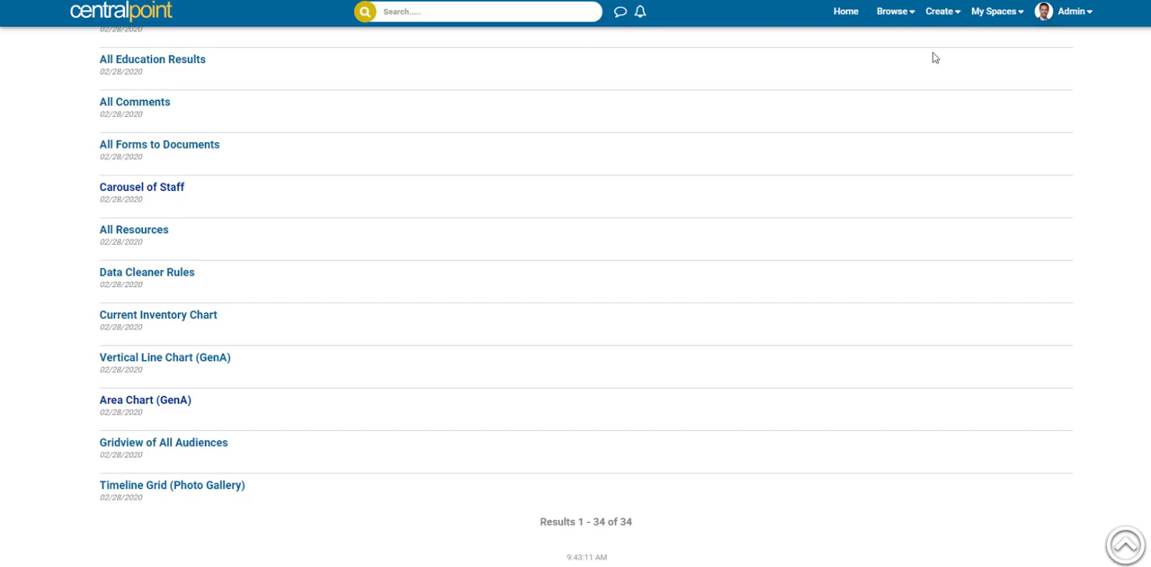
left_click(893, 11)
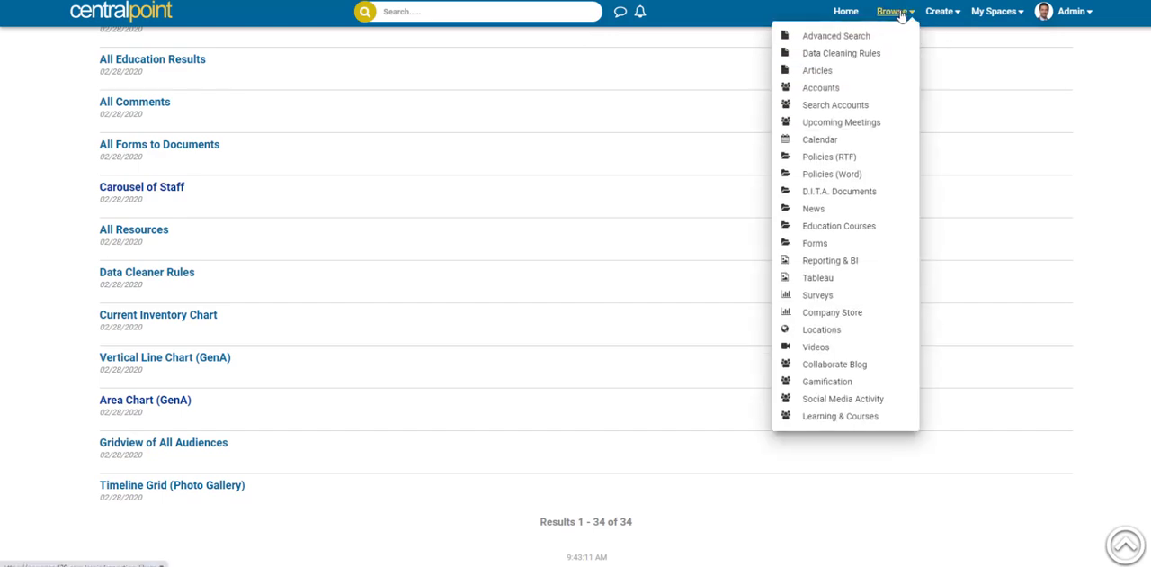
left_click(820, 88)
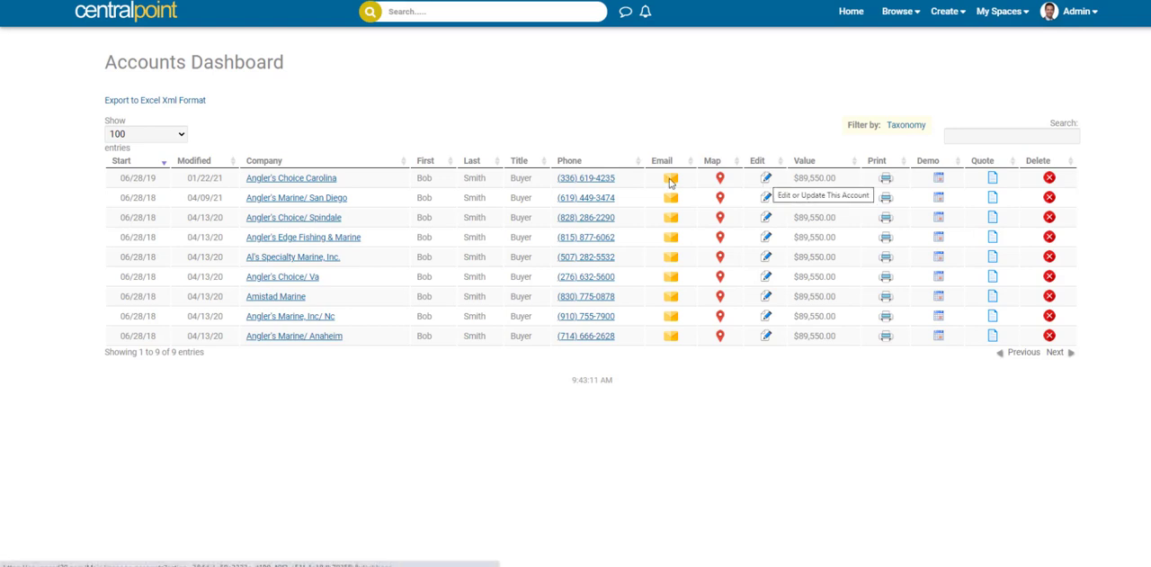
left_click_drag(343, 179, 236, 180)
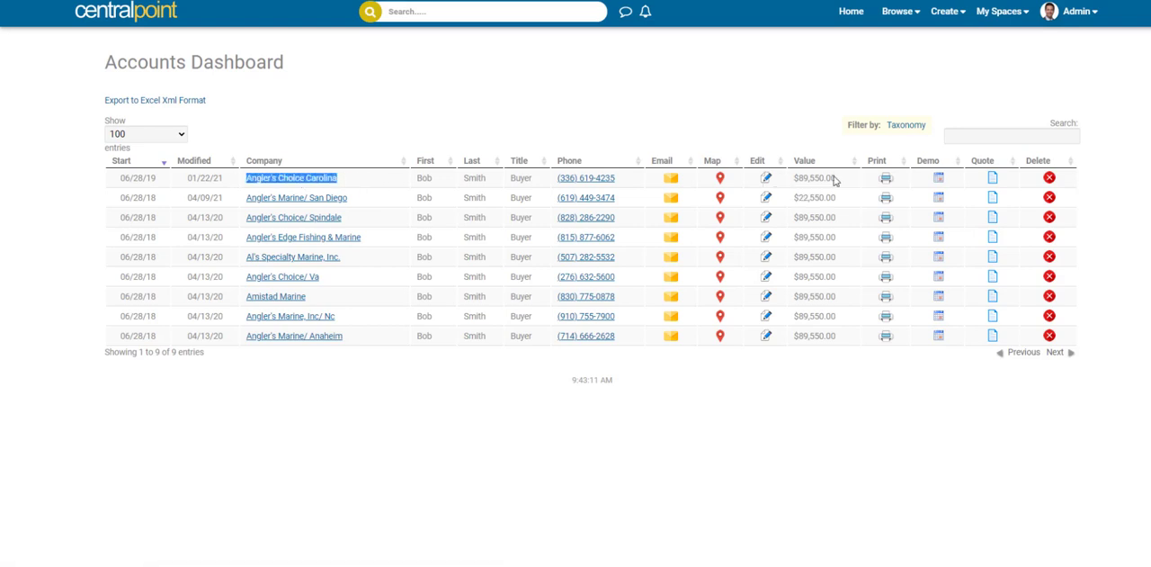
Step: Open the Angler's Choice Carolina account for editing, review its title, company and name fields, and return to the Accounts Dashboard
left_click(764, 179)
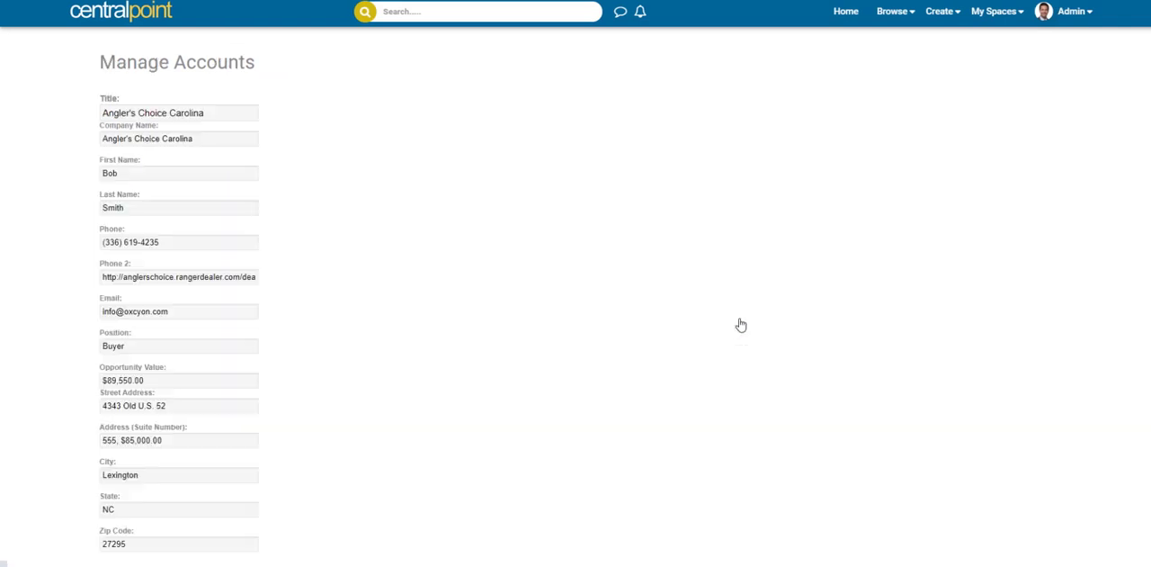
left_click_drag(208, 114, 80, 111)
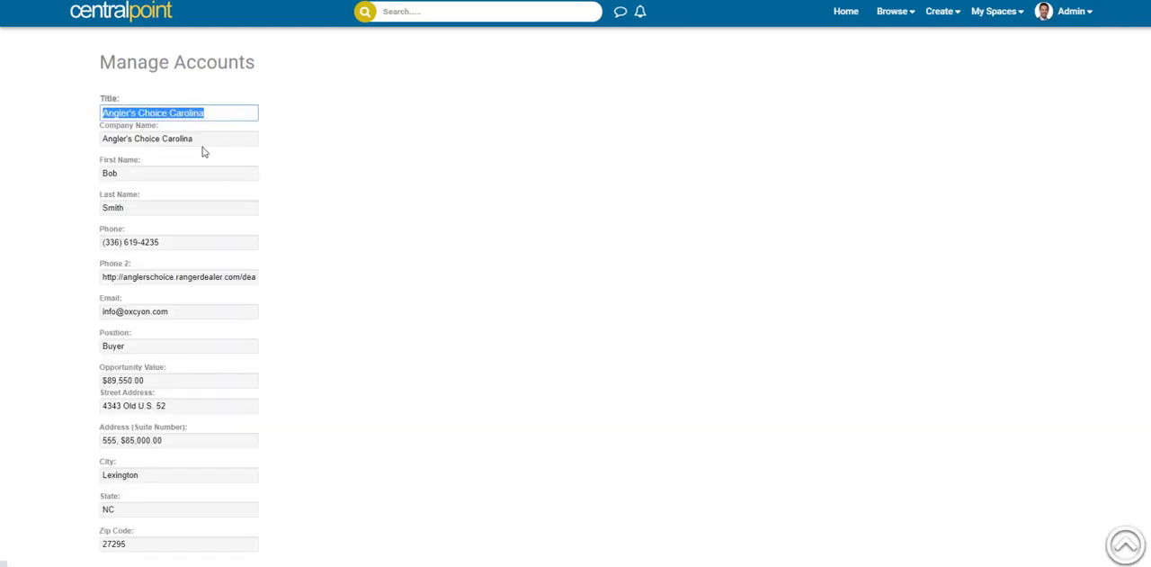
left_click_drag(195, 140, 34, 143)
left_click_drag(136, 174, 60, 172)
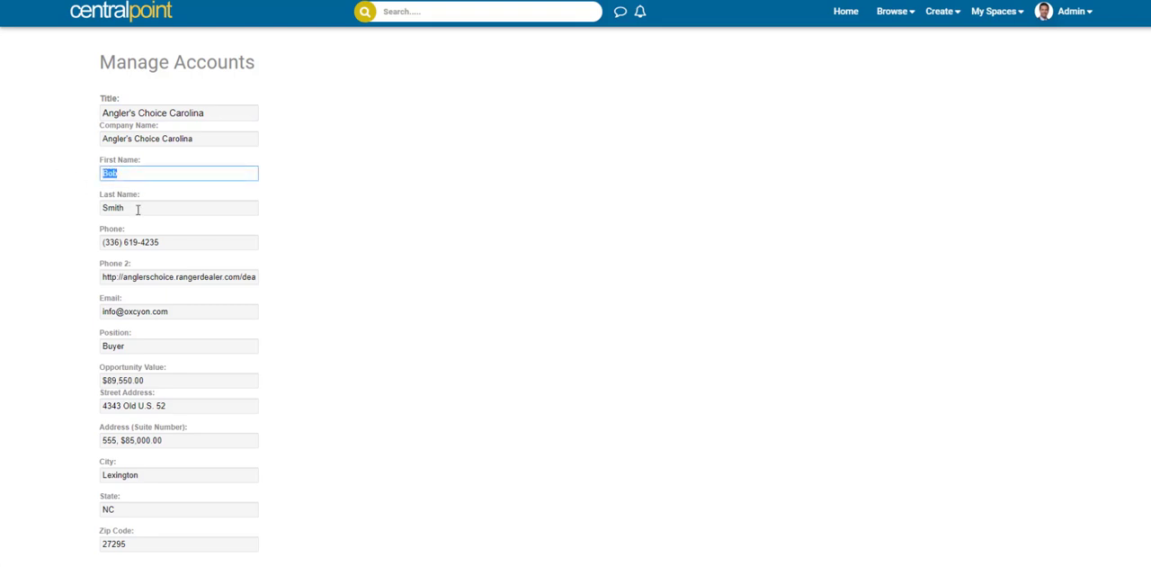
left_click_drag(137, 209, 59, 13)
key("alt+Left")
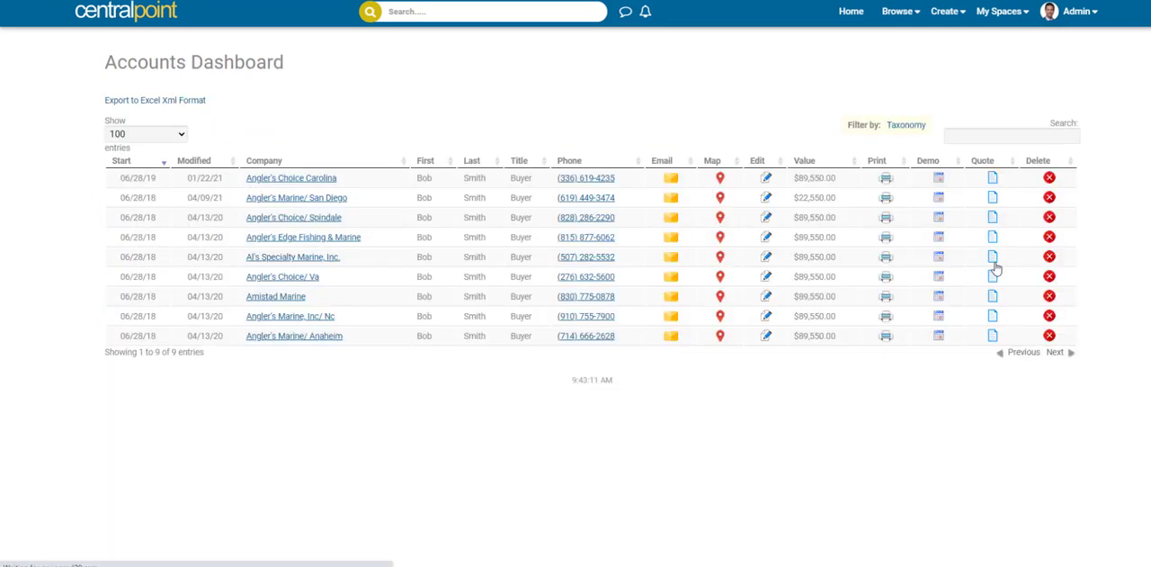
Step: Open a new quote proposal for Angler's Choice Carolina, review its account and name fields, and return to the Accounts Dashboard
left_click(992, 179)
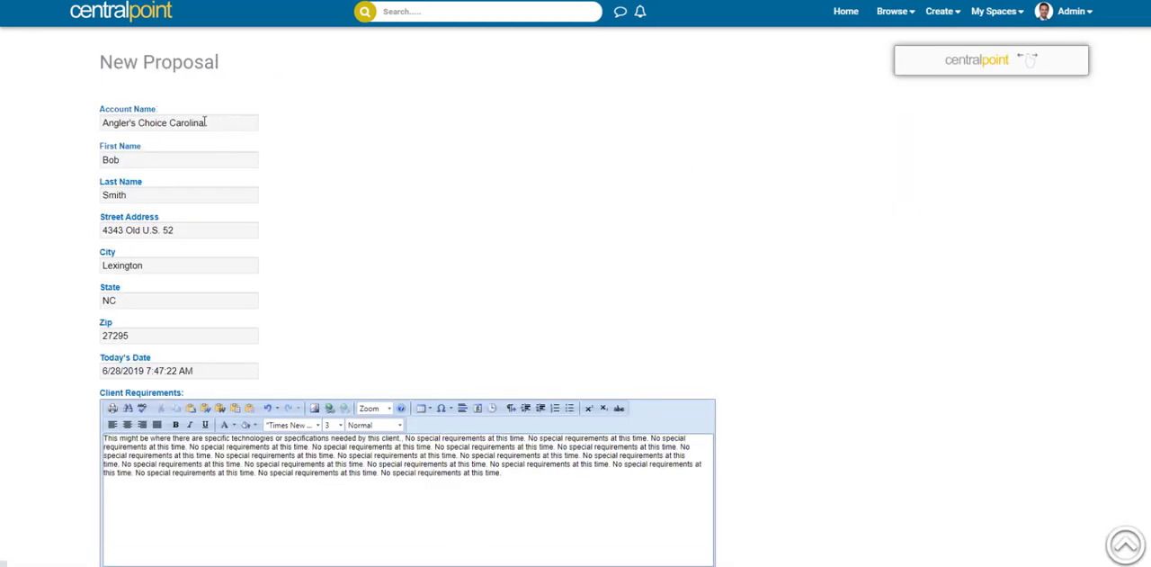
left_click_drag(205, 123, 30, 123)
left_click_drag(140, 160, 67, 165)
left_click_drag(140, 194, 82, 209)
key("Tab")
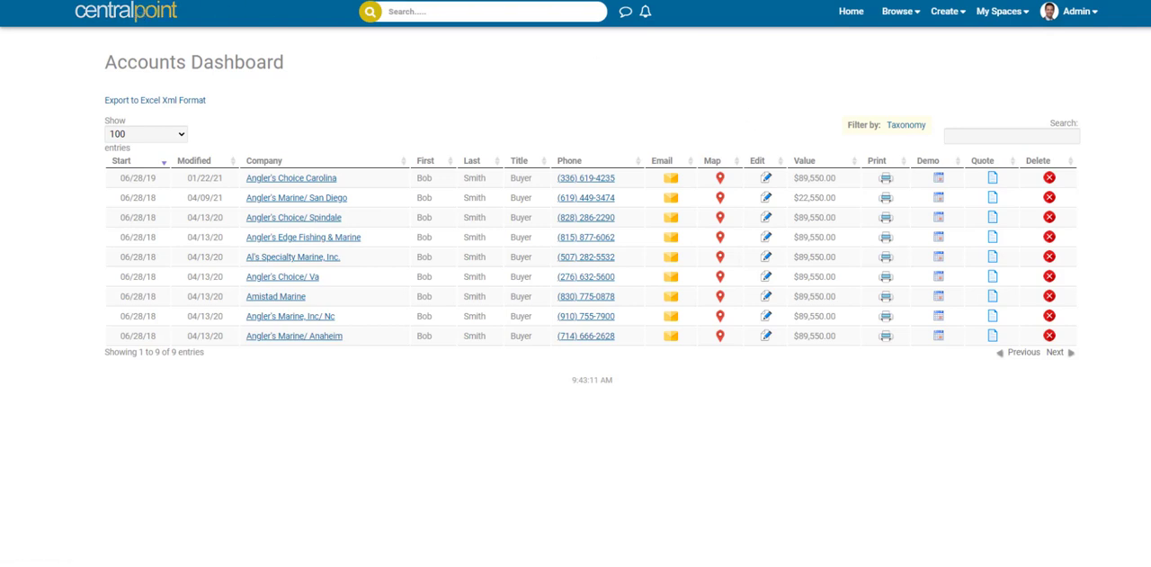
Step: Open the personalized dashboard and move the My Completed Education Courses gadget below Bookmarks and Alerts
key("F5")
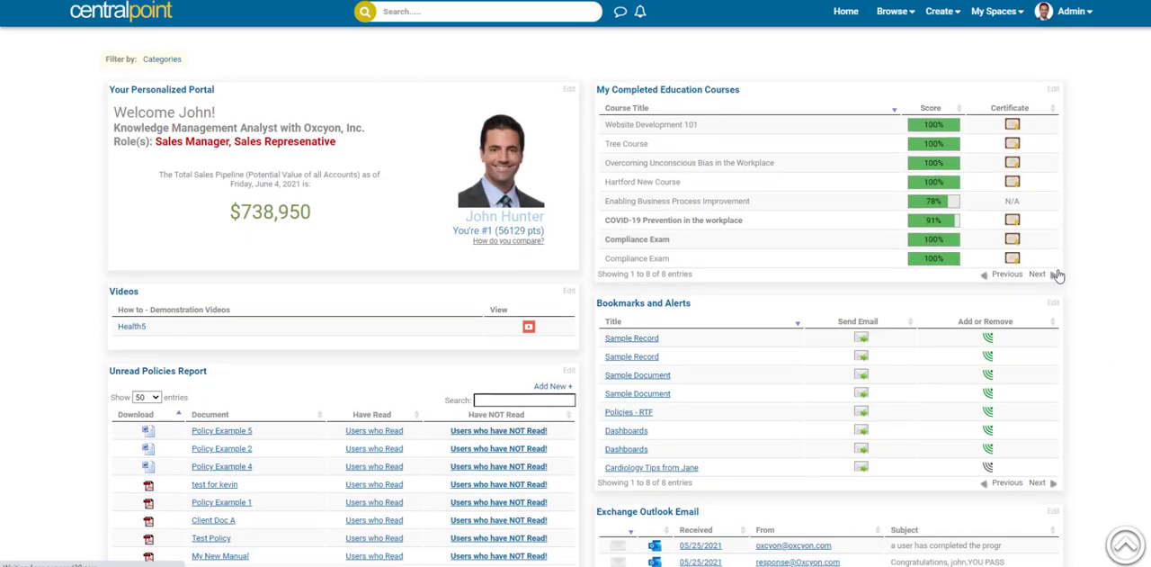
left_click_drag(1066, 279, 1121, 95)
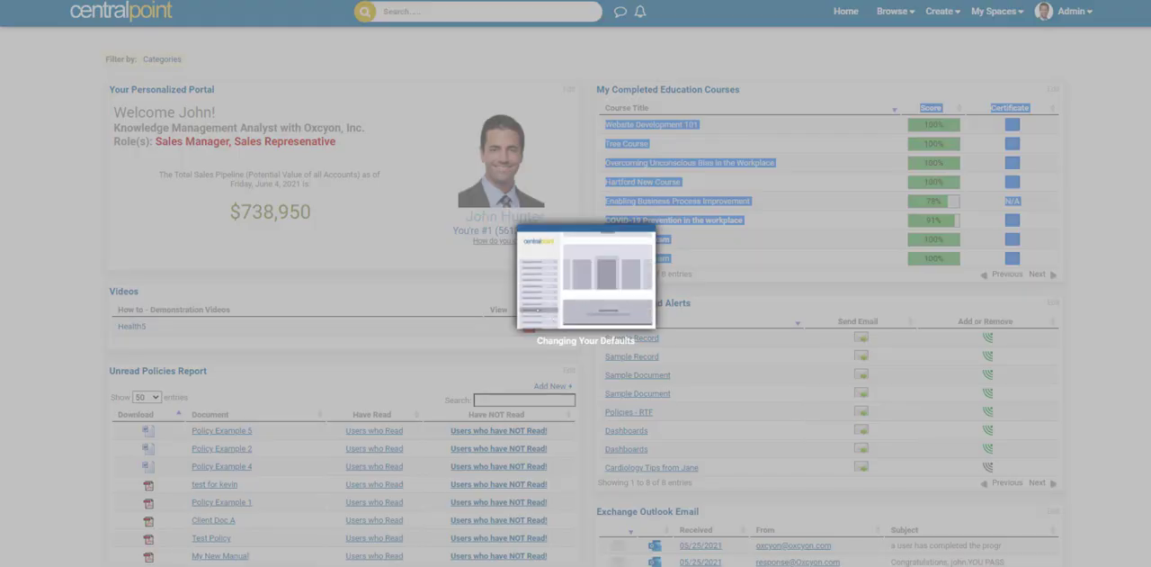
Step: Add the Education Results item through the personalized dashboard's layout settings and view it on the page
scroll(1079, 548, "down", 10)
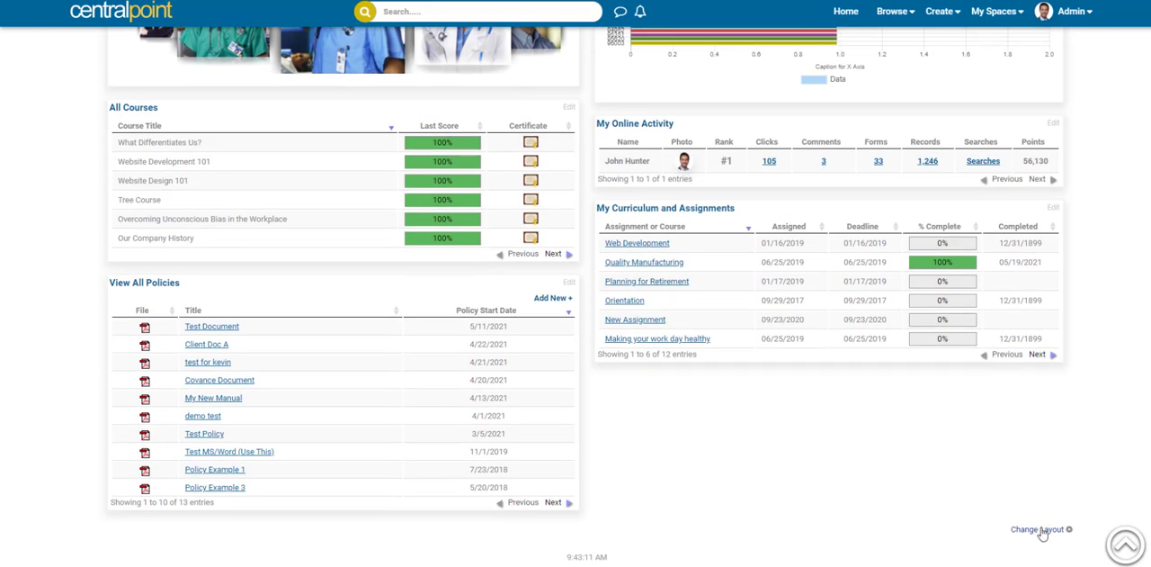
left_click(1039, 529)
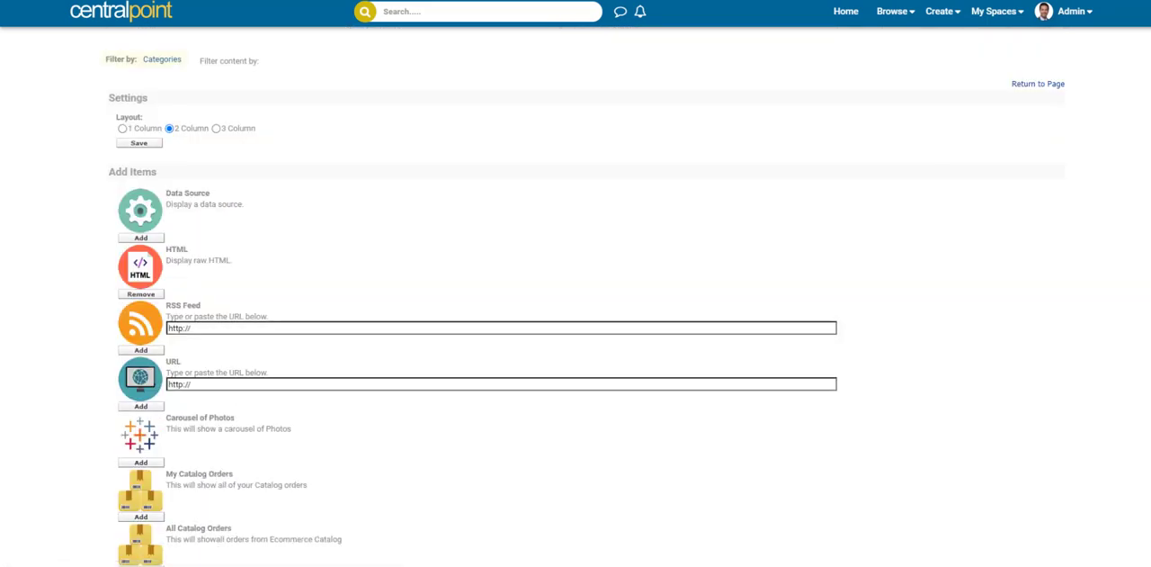
scroll(584, 297, "down", 5)
scroll(584, 297, "down", 2)
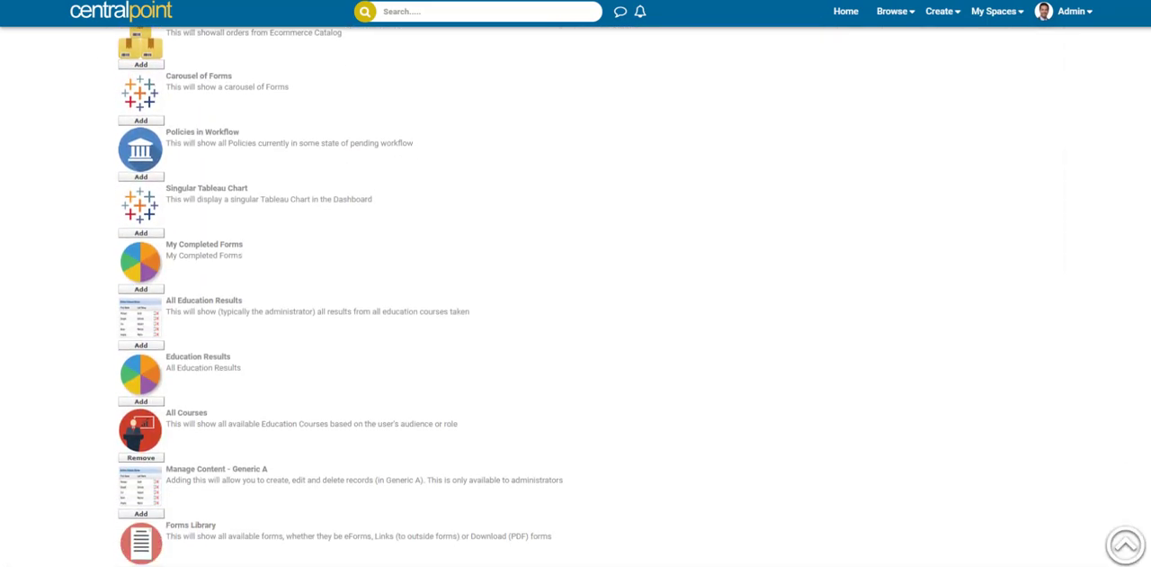
scroll(342, 297, "down", 1)
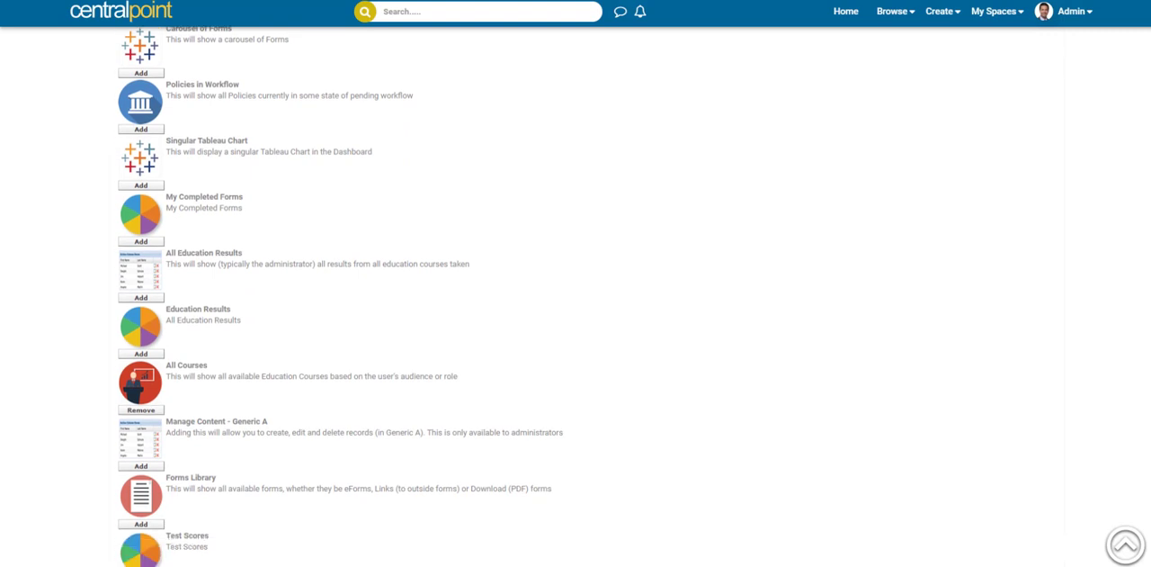
left_click(149, 354)
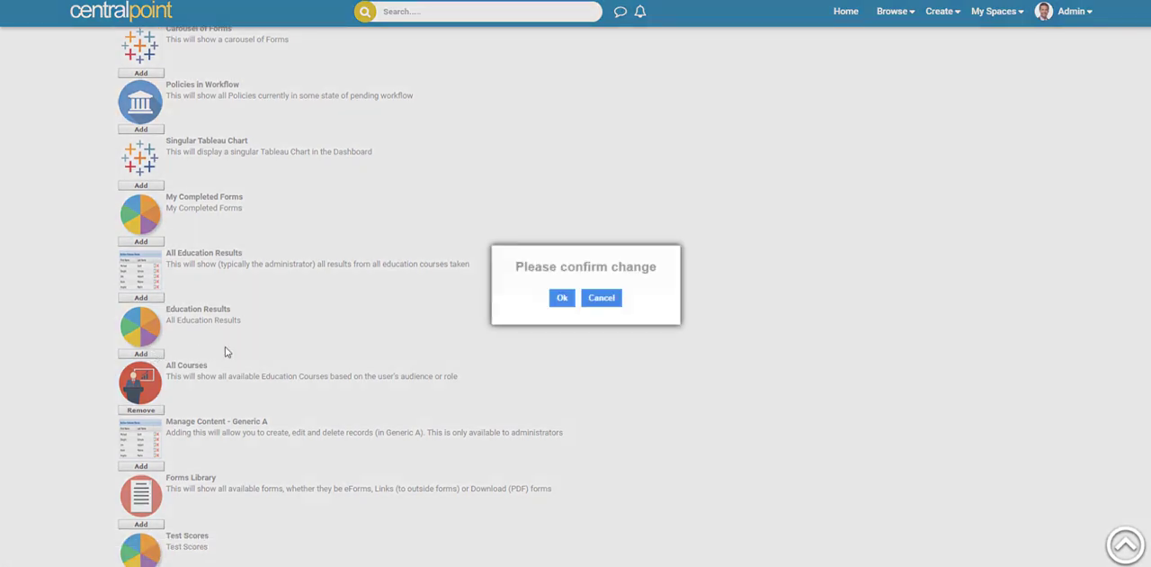
left_click(561, 297)
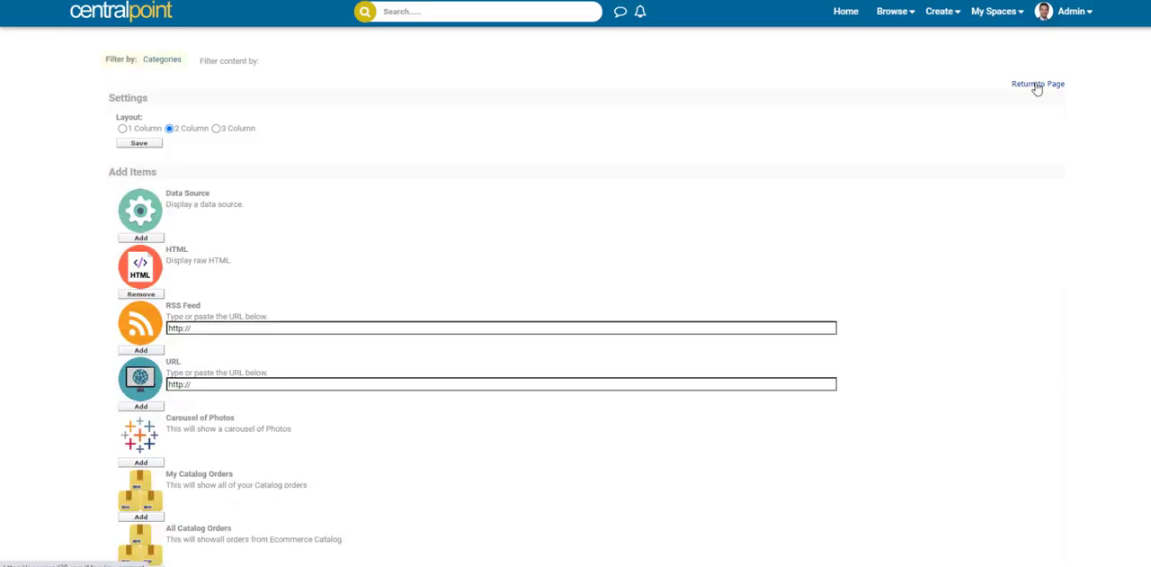
left_click(1036, 84)
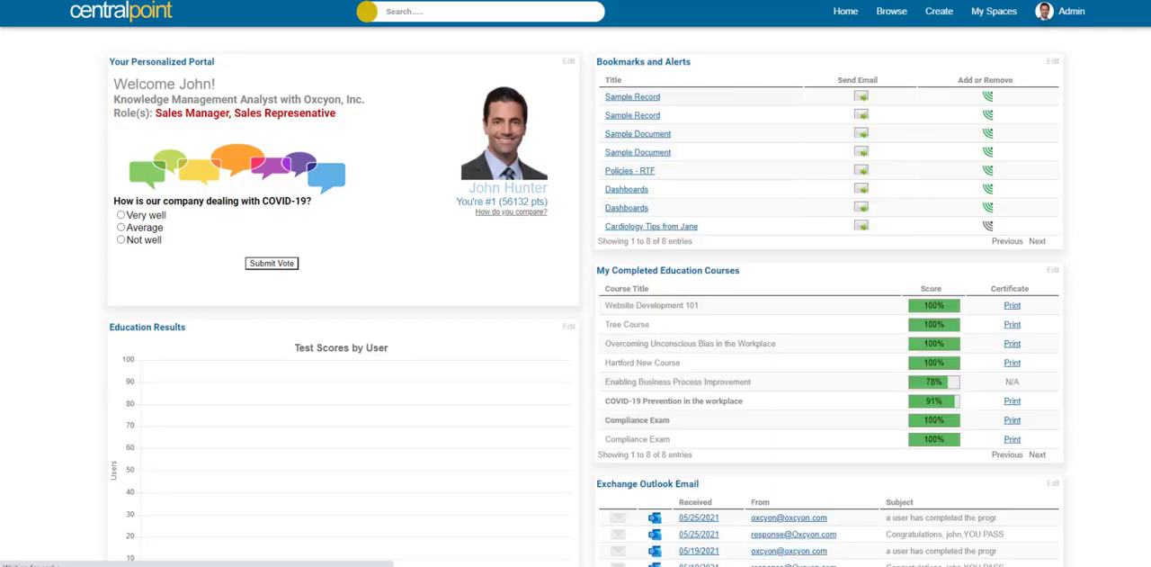
scroll(576, 297, "down", 5)
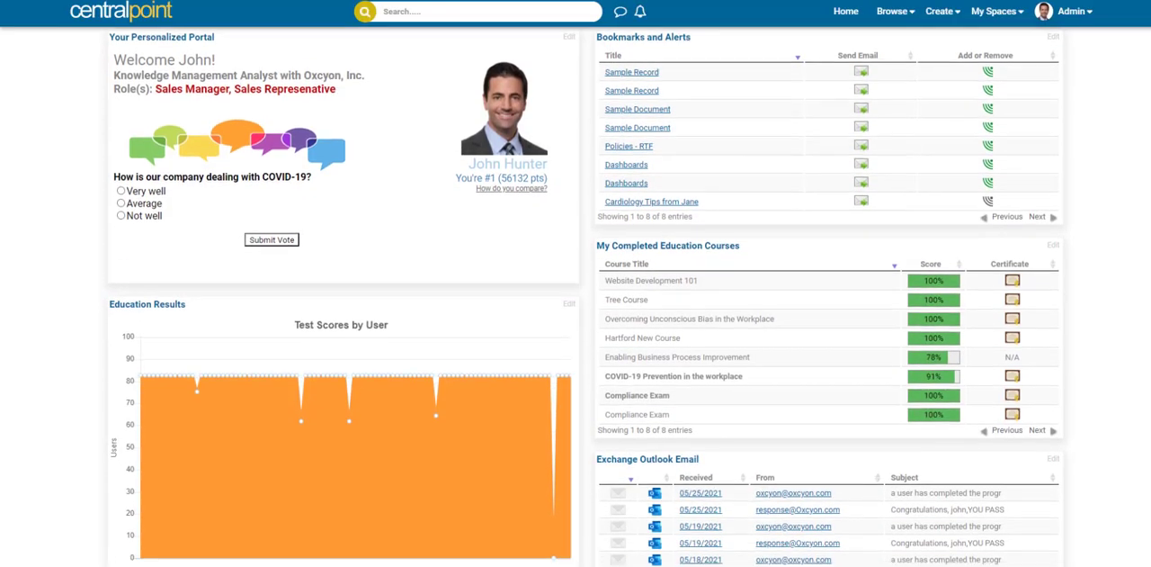
scroll(440, 348, "down", 5)
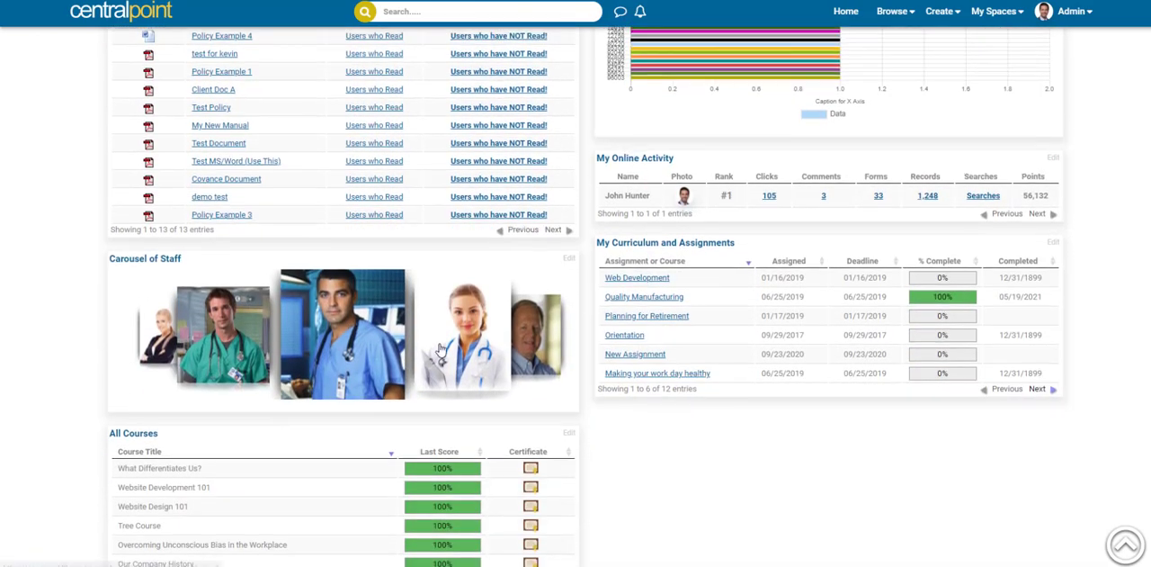
left_click_drag(440, 349, 291, 278)
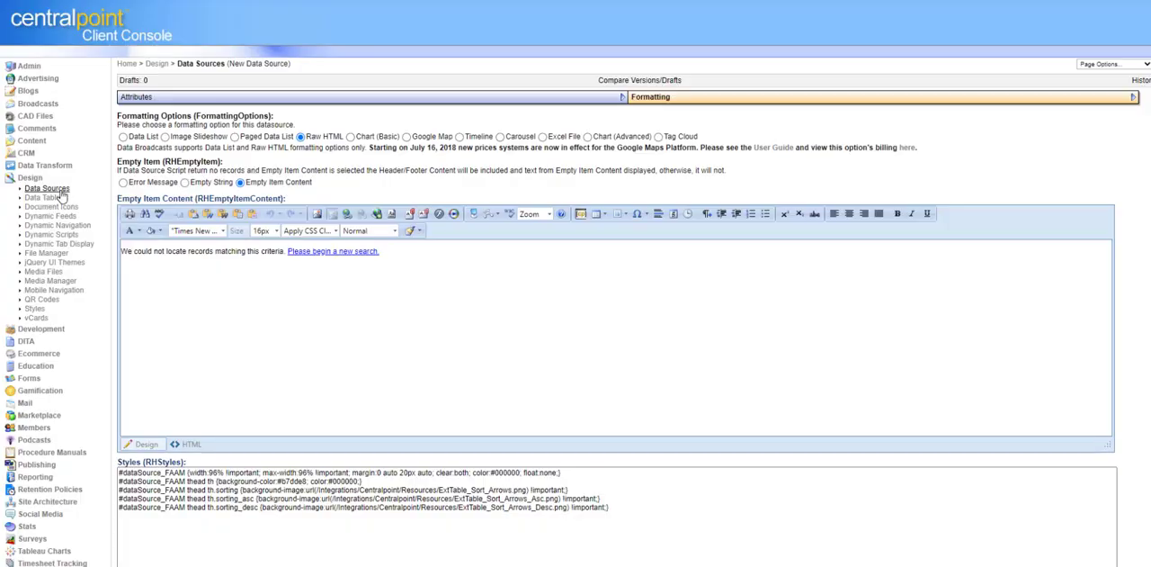
Step: Preview an Events Feed carousel from the Data Sources list, highlight its embed script and close the preview
left_click(40, 190)
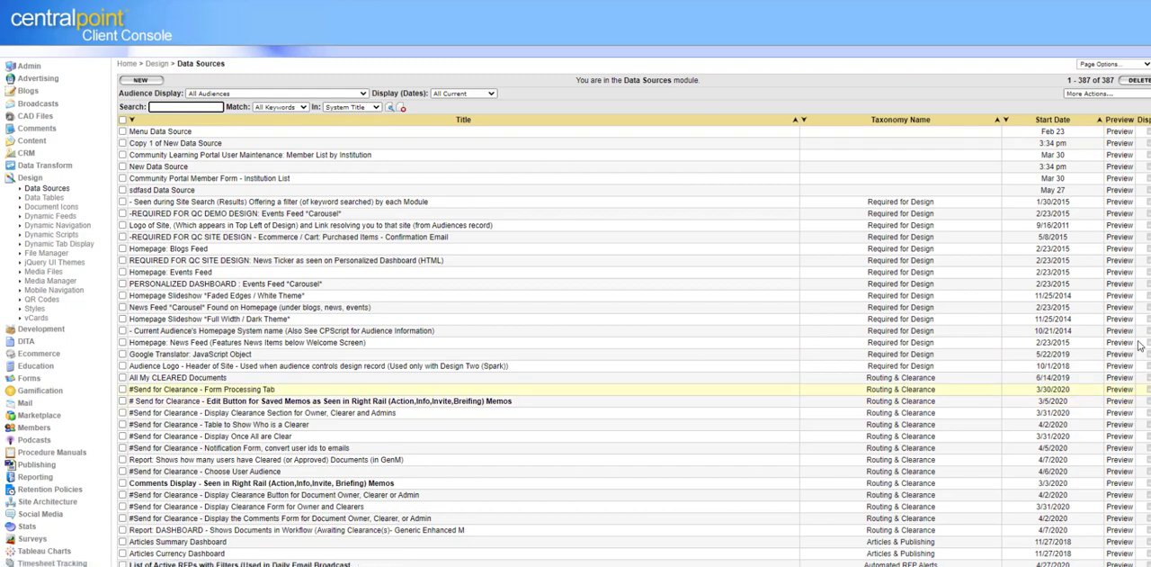
left_click(1121, 236)
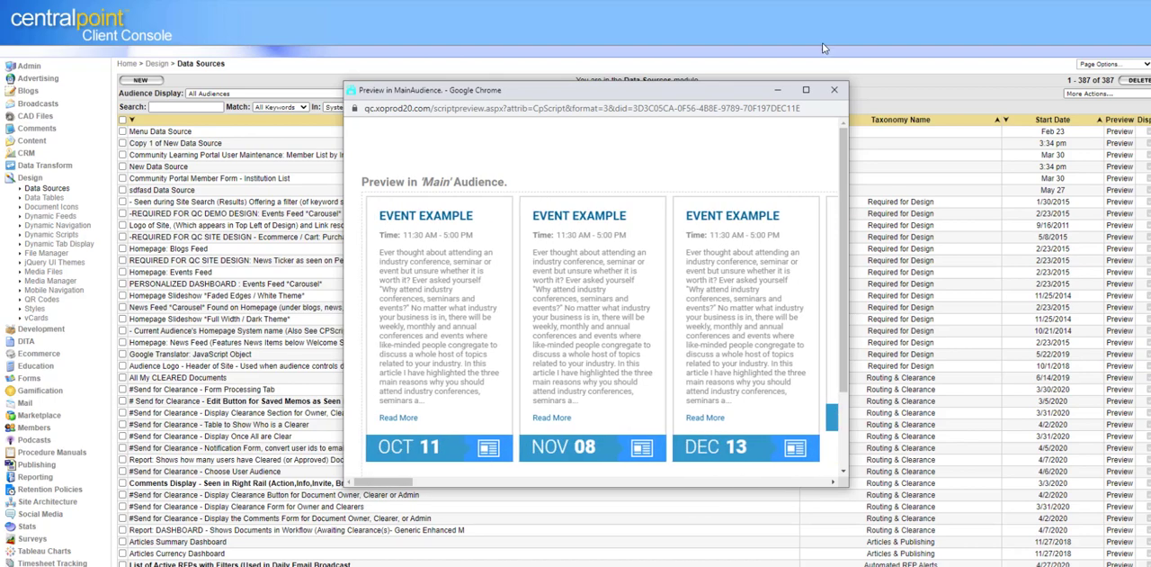
left_click_drag(844, 203, 862, 372)
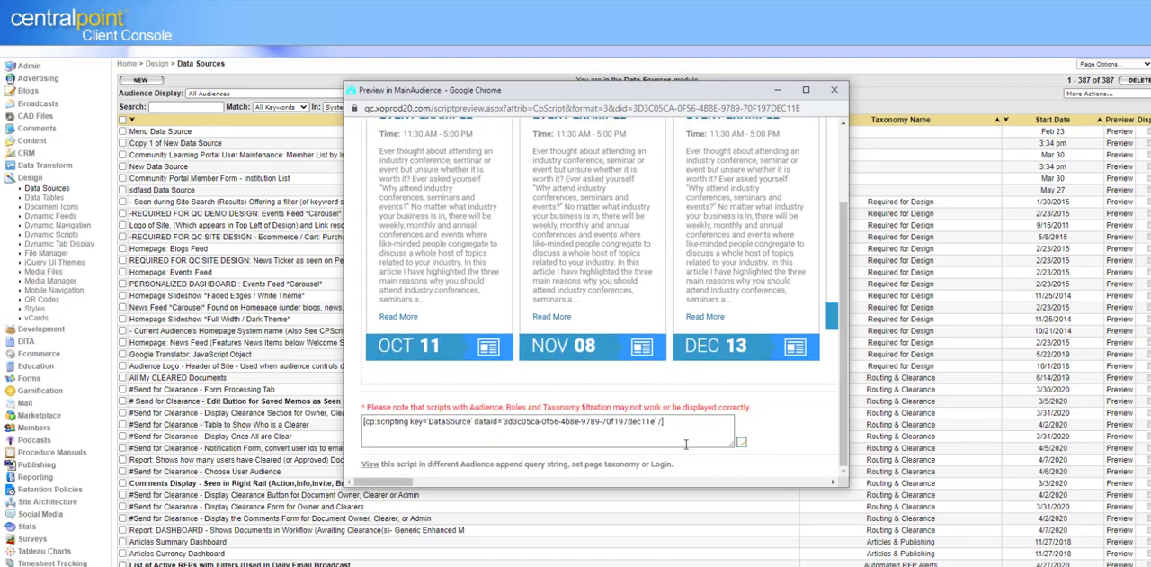
left_click_drag(684, 424, 215, 415)
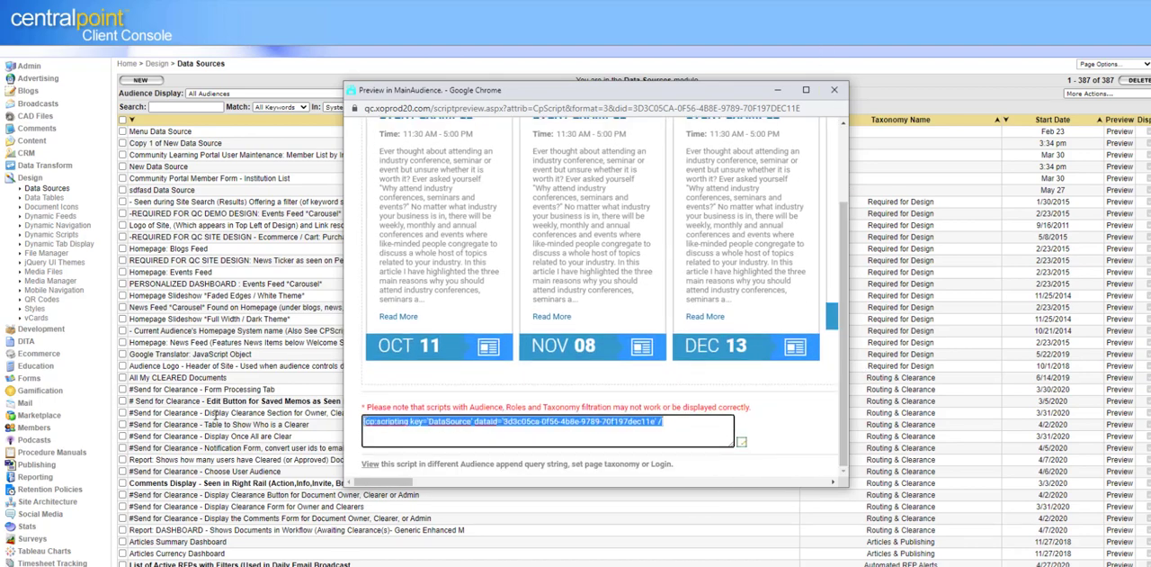
left_click(833, 90)
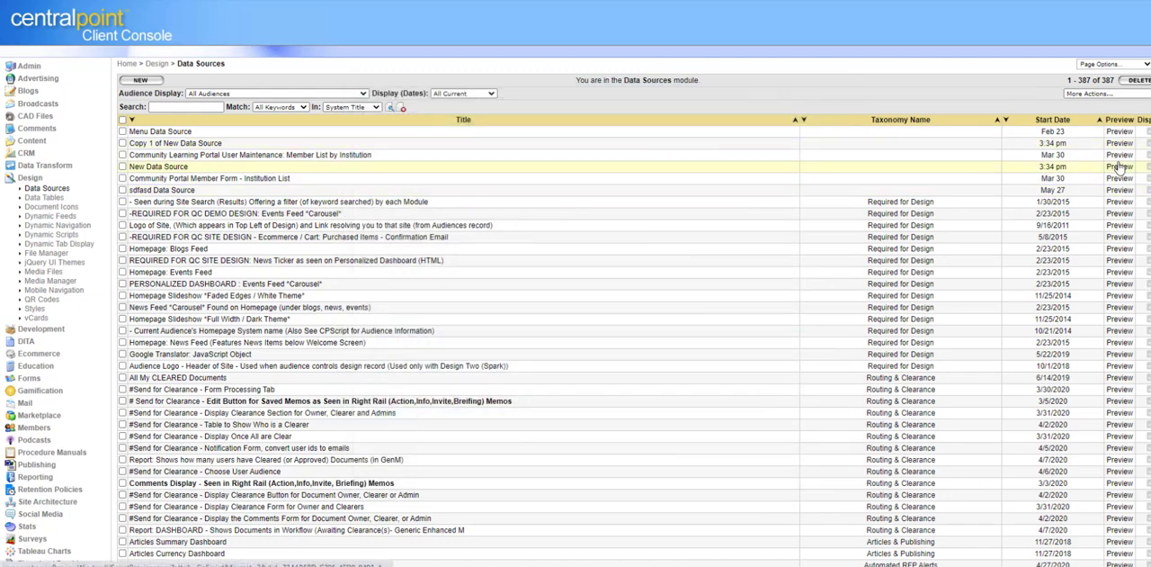
Step: Preview New Data Source, highlight its DataSource embed script below the table and close the preview
left_click(1119, 169)
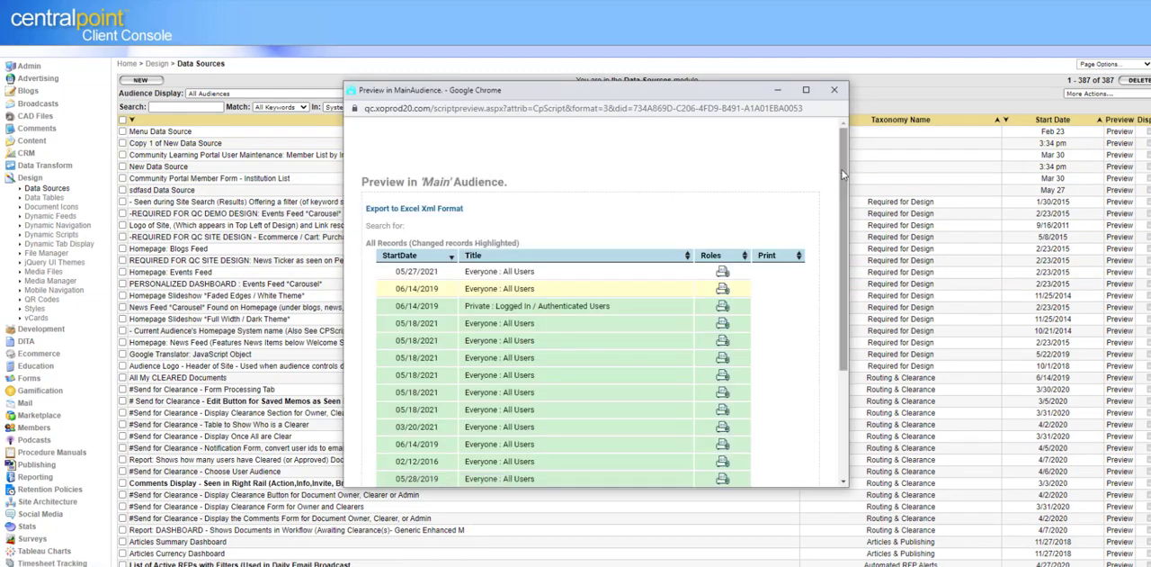
left_click_drag(844, 225, 848, 360)
left_click_drag(683, 432, 306, 434)
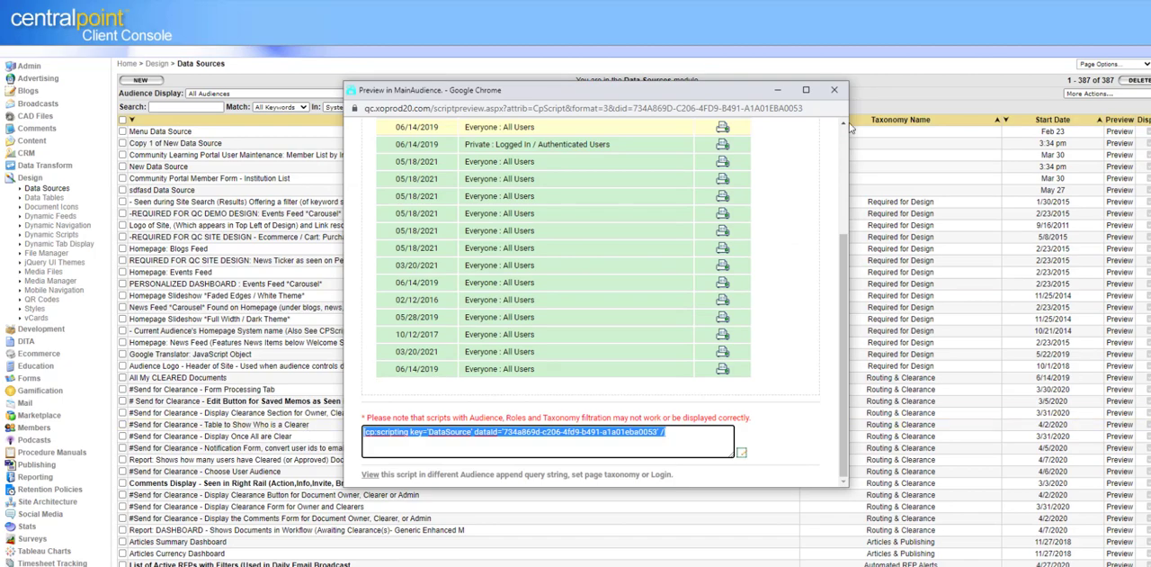
left_click(834, 89)
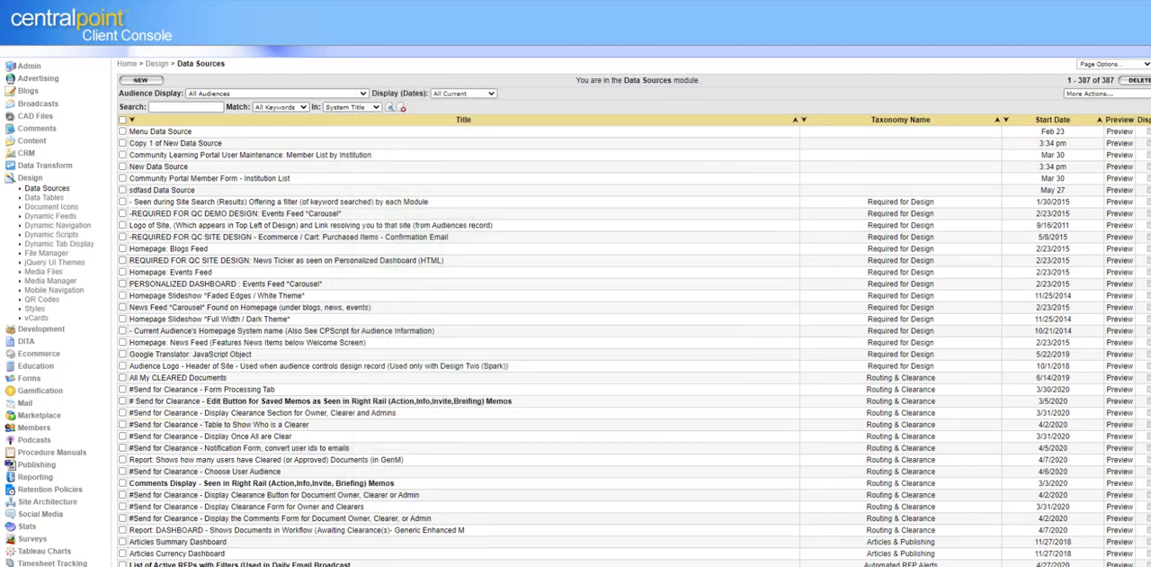
Step: Look through the list of available data sources and return to the start of the personalized dashboard
scroll(576, 283, "down", 4)
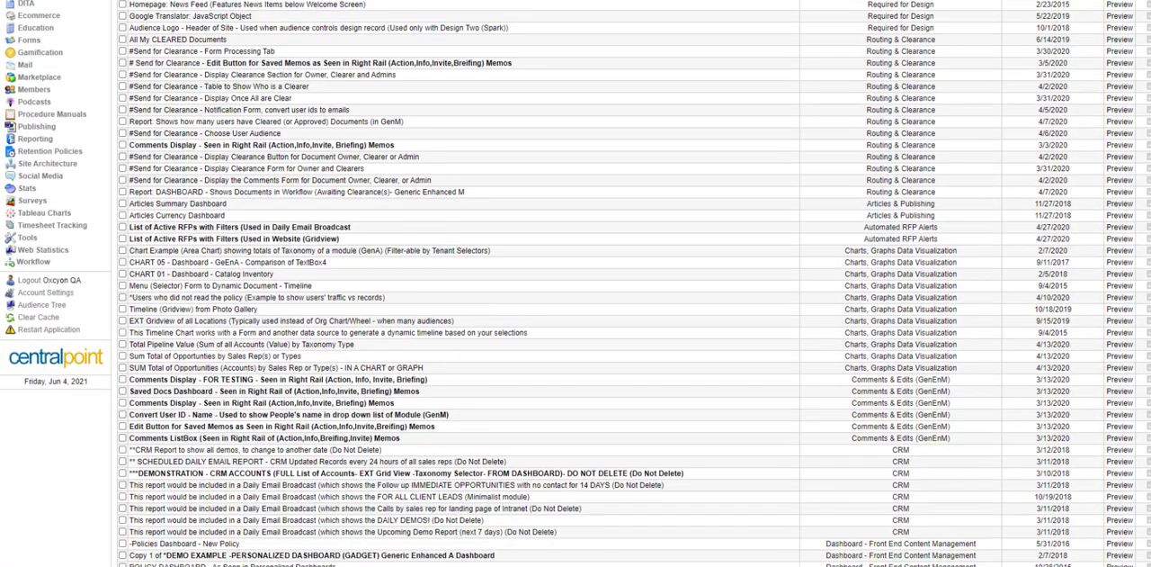
scroll(575, 284, "up", 4)
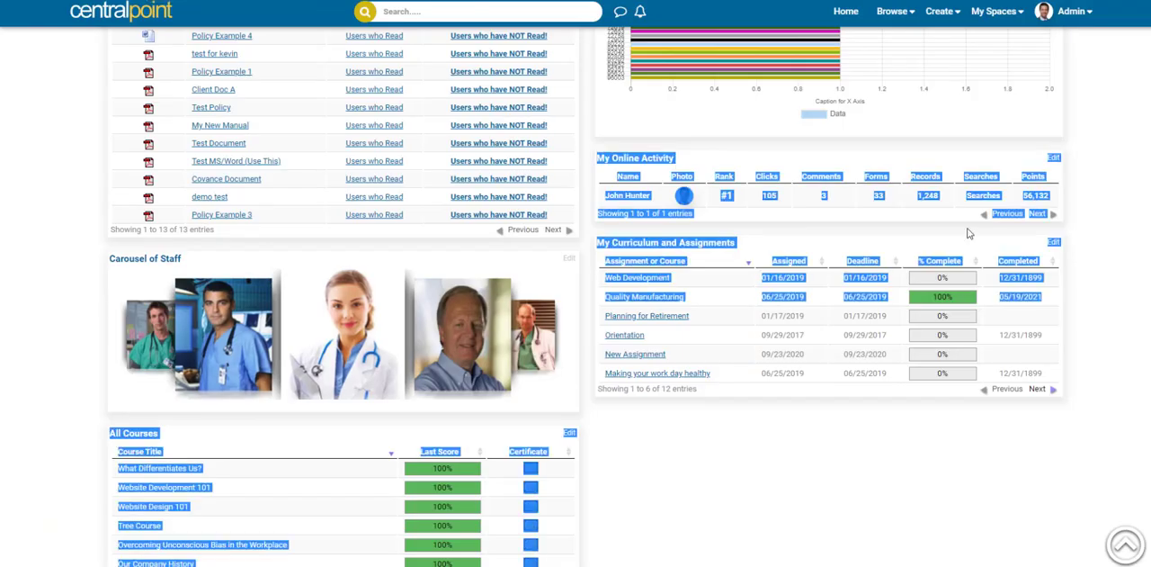
scroll(576, 283, "up", 9)
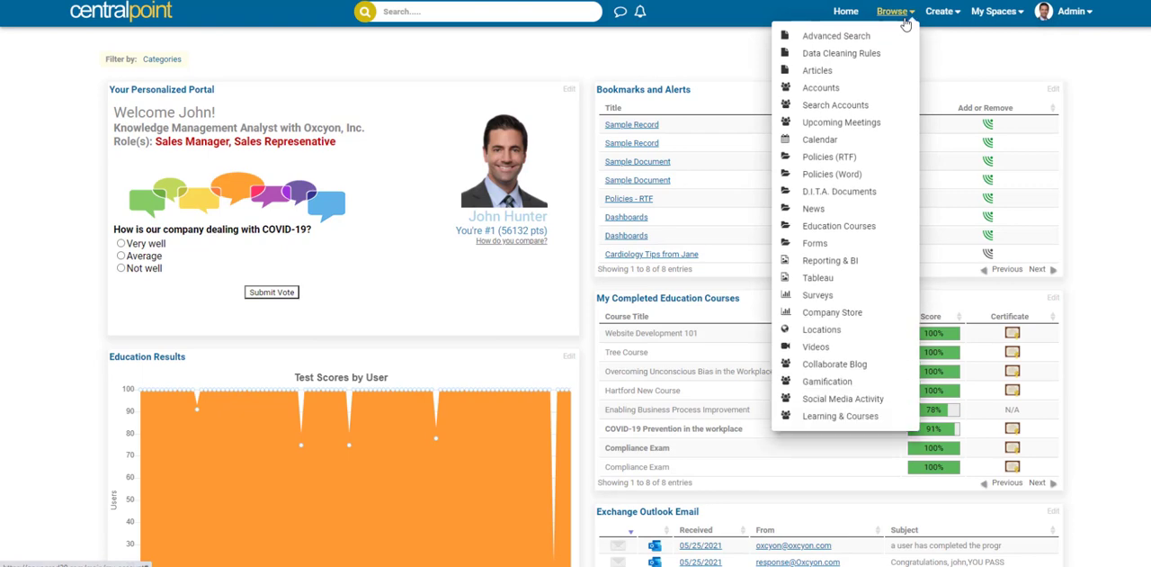
Step: View the Website Development 101 completion certificate from My Completed Education Courses, cancel its printing, and close the certificate window
mouse_move(988, 24)
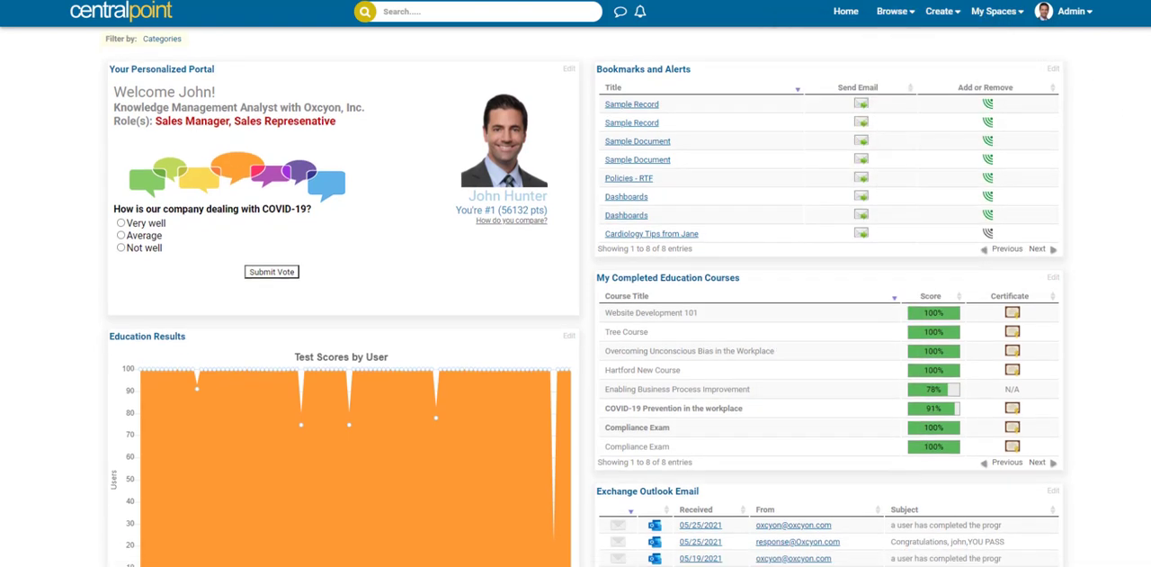
scroll(576, 301, "down", 2)
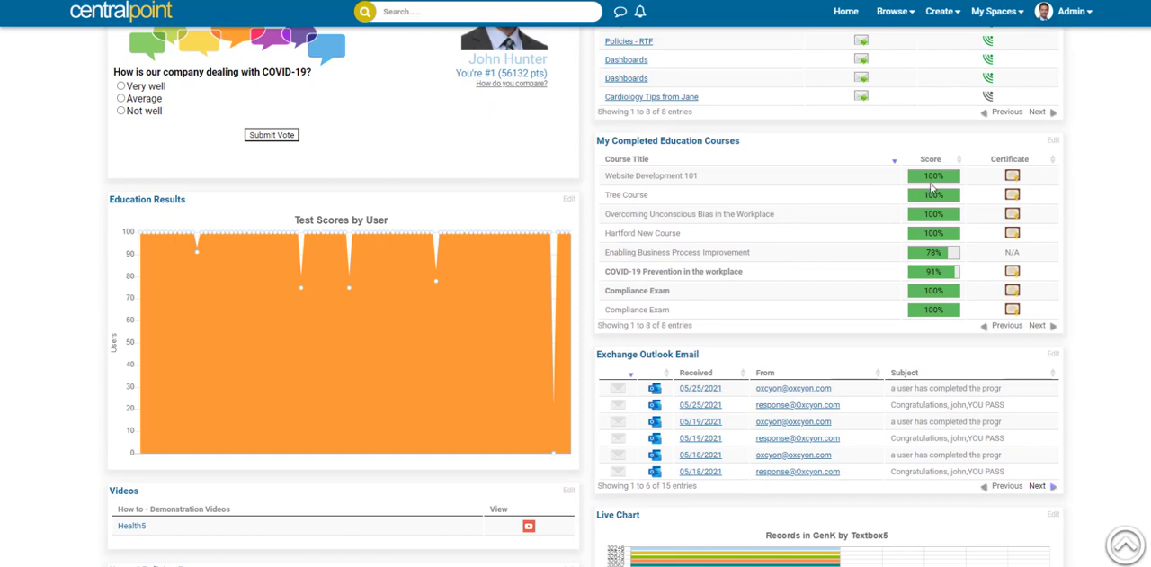
left_click(1012, 177)
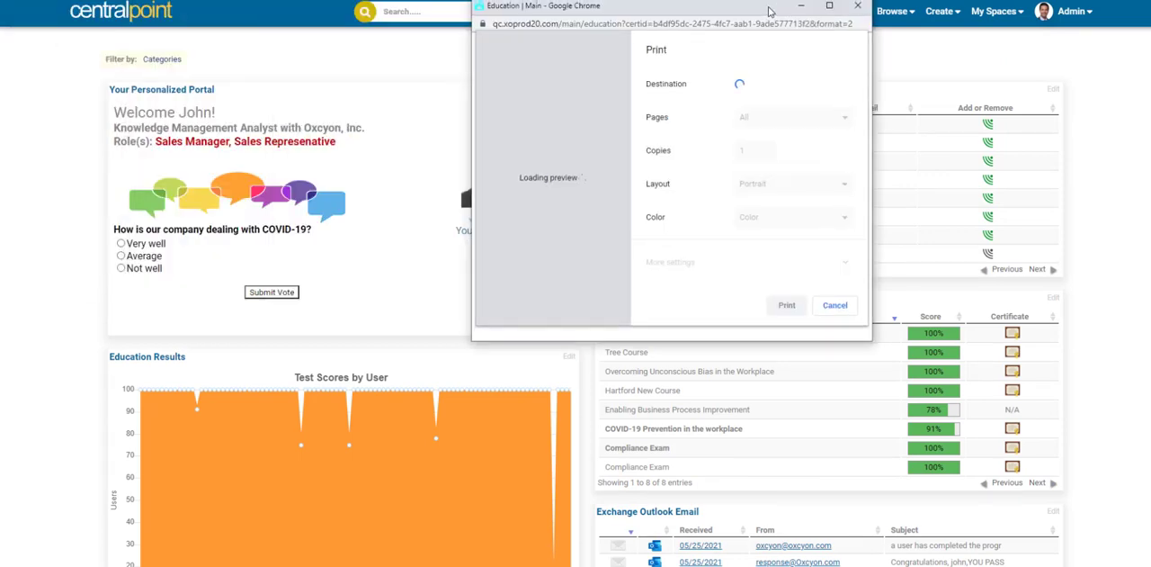
left_click(836, 301)
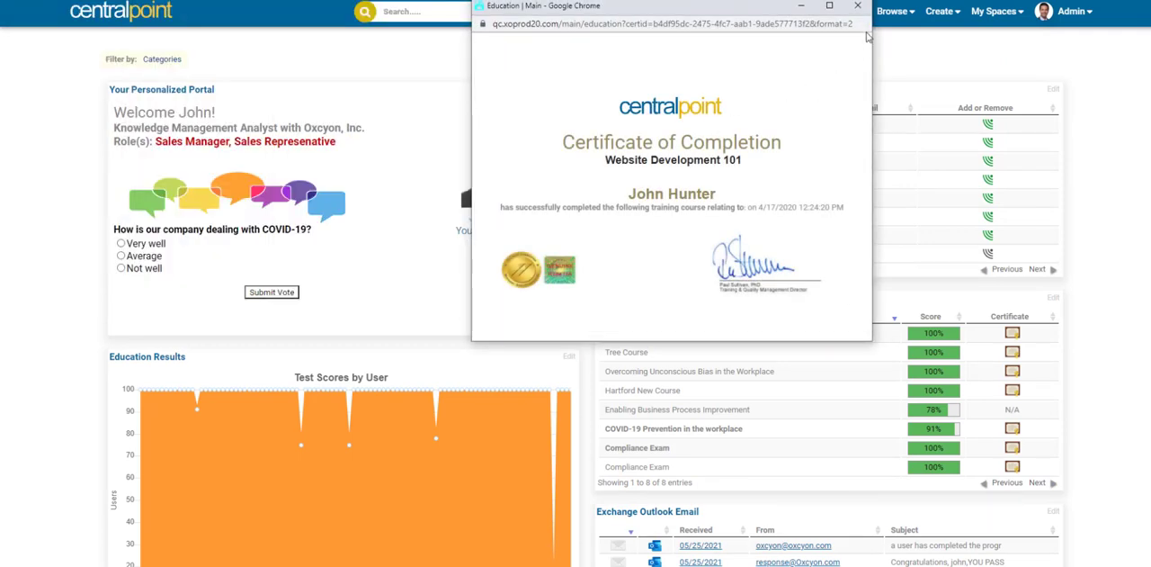
left_click(857, 6)
scroll(575, 360, "down", 3)
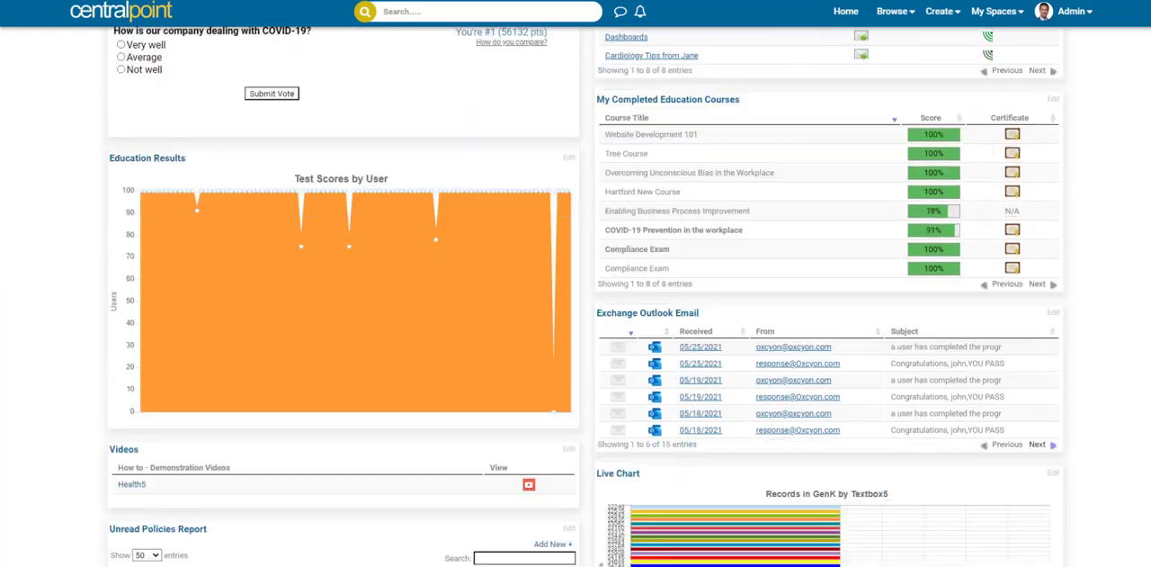
scroll(575, 360, "down", 2)
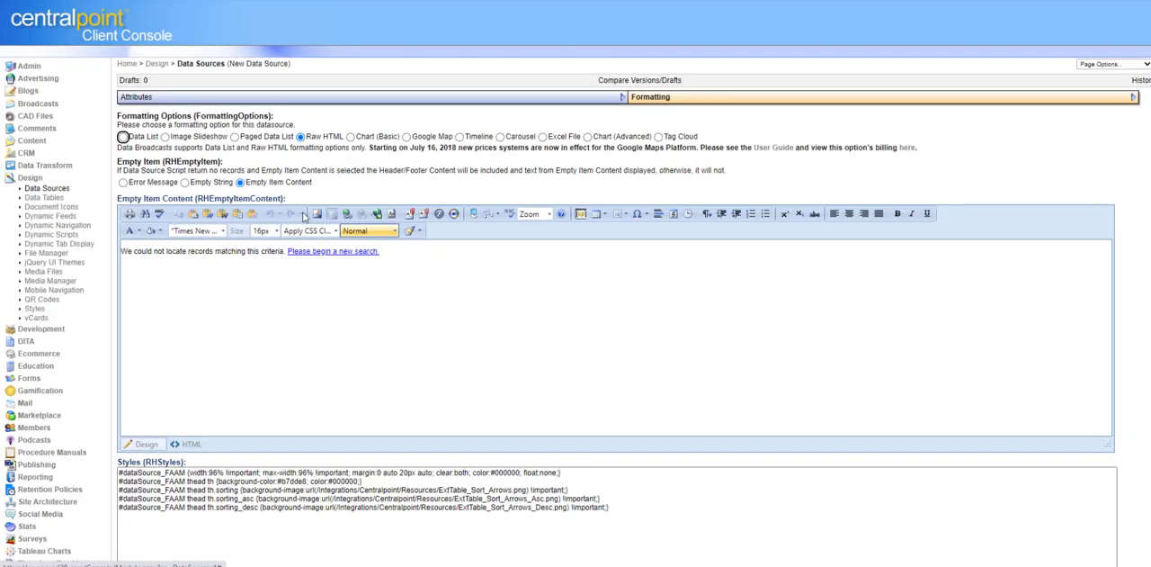
Step: Highlight the data source's Empty Item Content heading, its no-records message and the Empty Item Content option in the formatting settings
left_click_drag(289, 203, 113, 205)
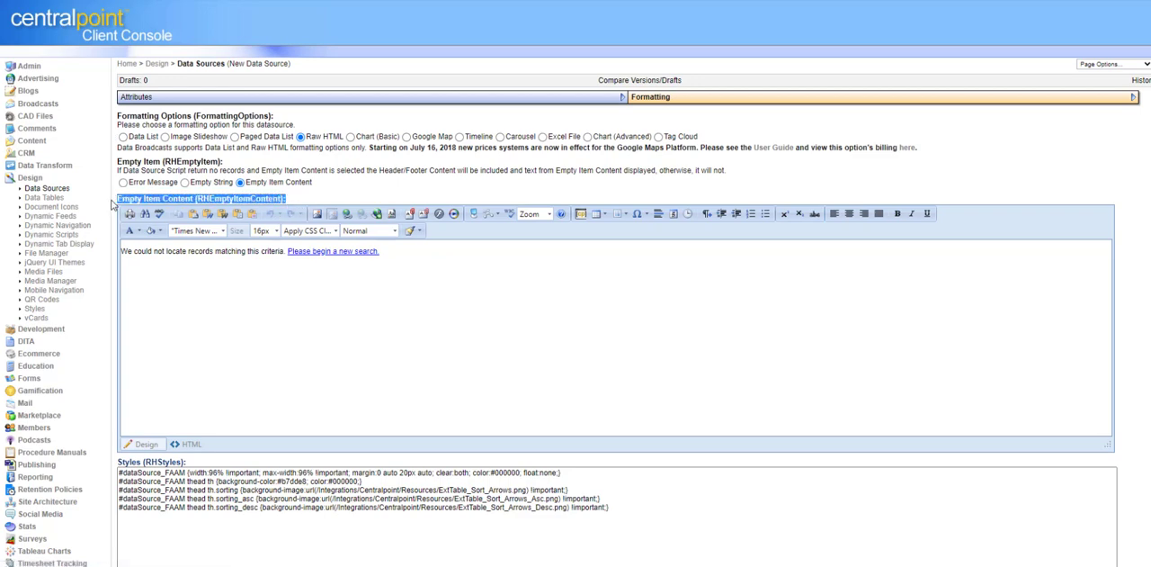
left_click_drag(406, 256, 120, 252)
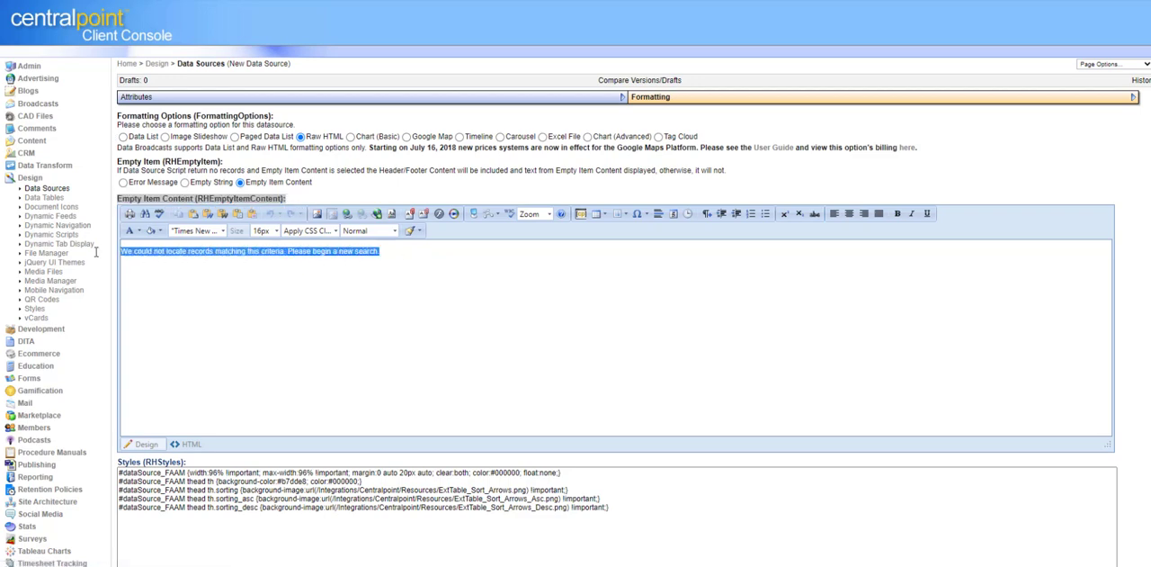
left_click(428, 370)
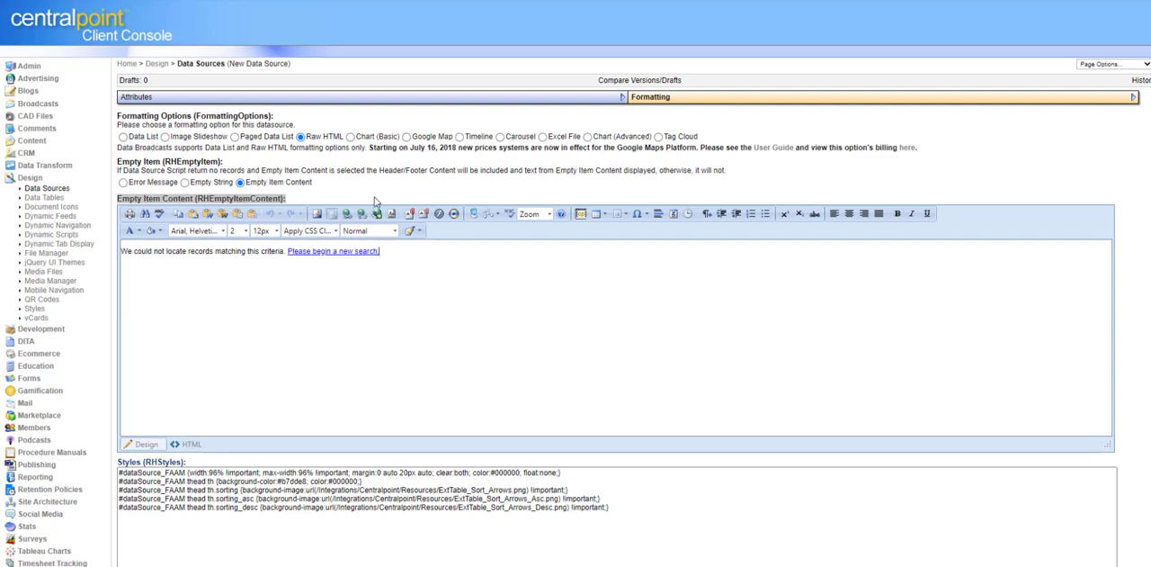
left_click(240, 182)
left_click_drag(314, 183, 250, 189)
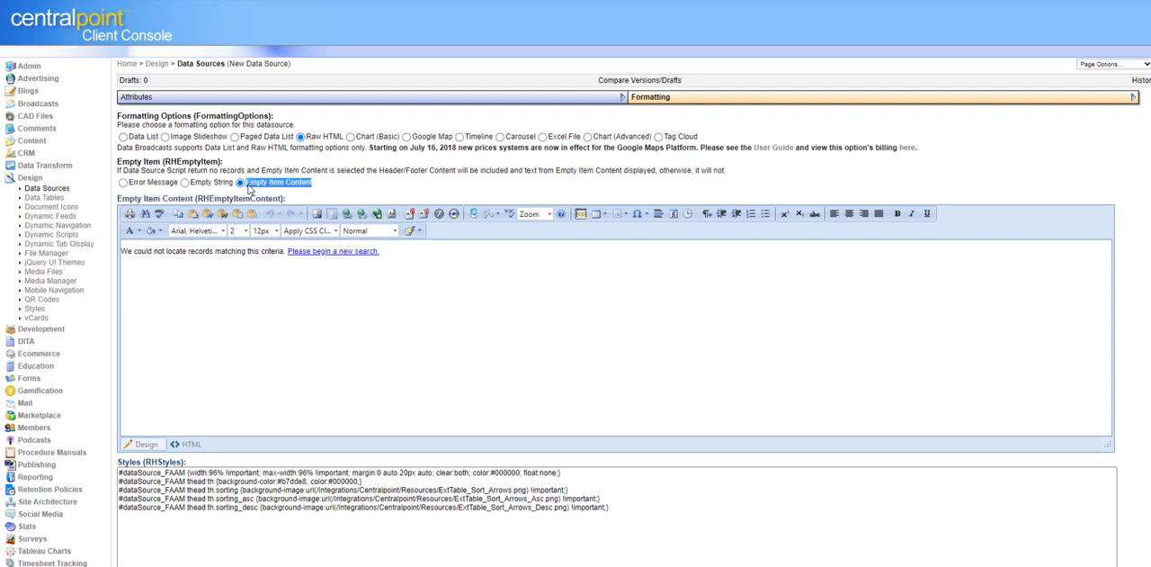
left_click(379, 188)
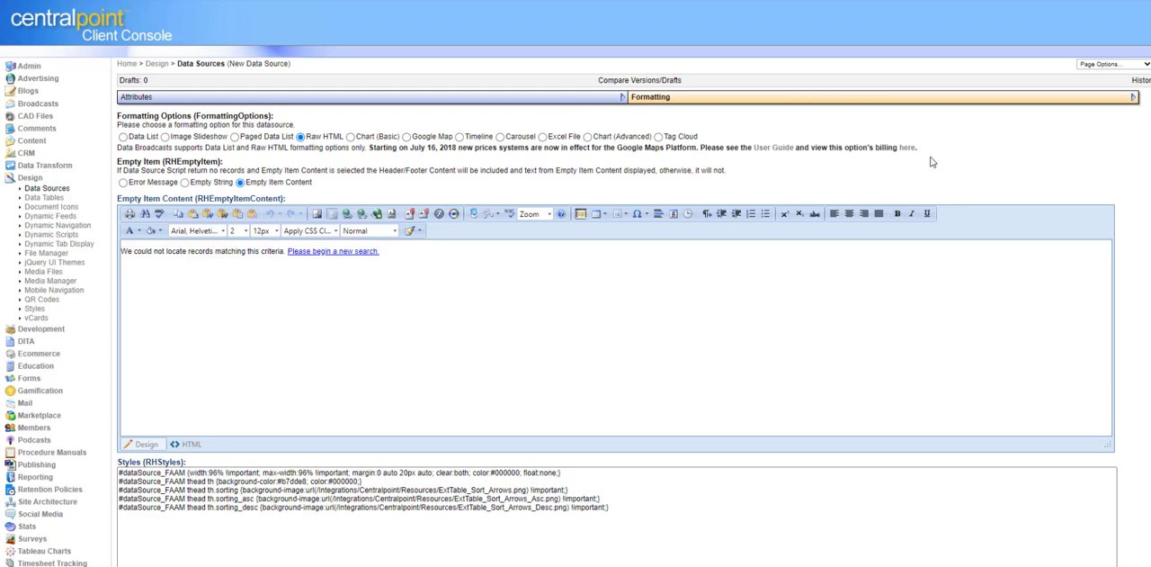
Step: Review the Select Command in New Data Source's attributes, highlighting the script lines down to the WHERE SystemFilter line
left_click(138, 97)
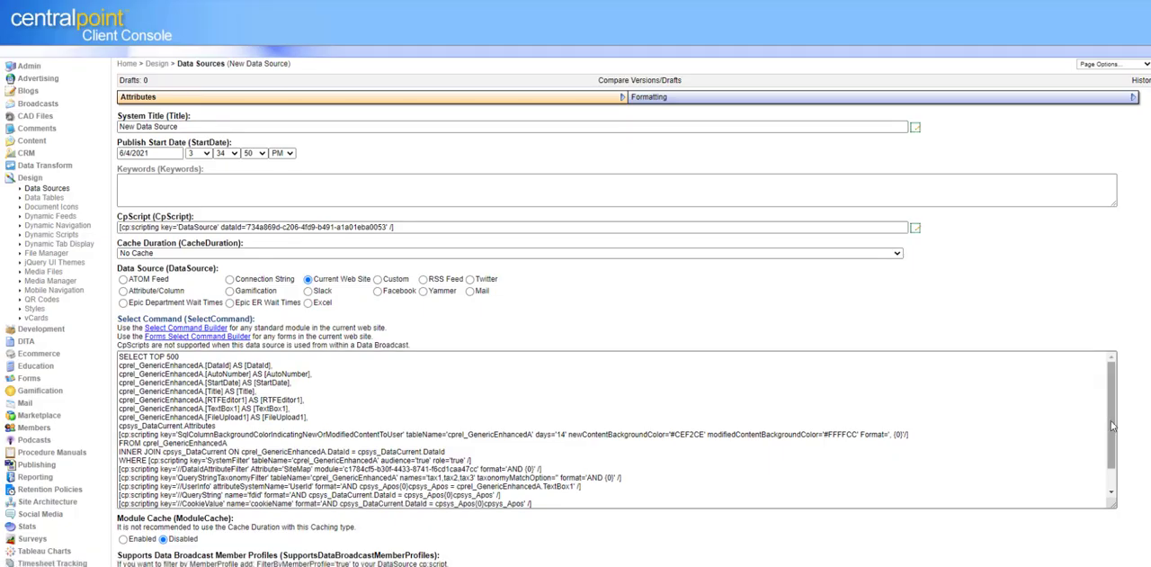
scroll(1113, 440, "down", 1)
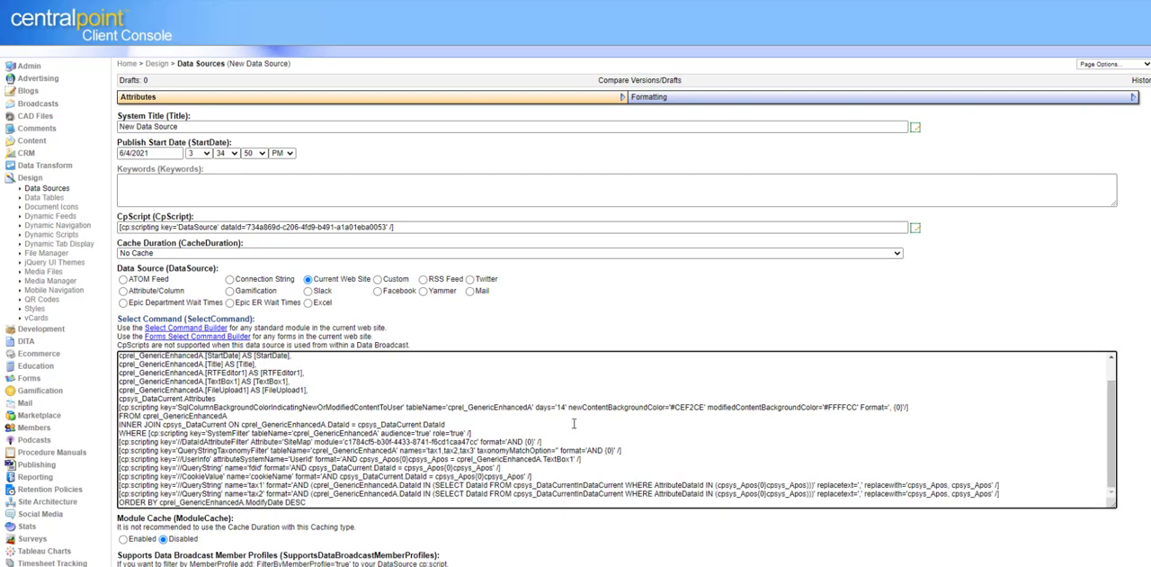
left_click_drag(568, 437, 86, 420)
left_click(646, 379)
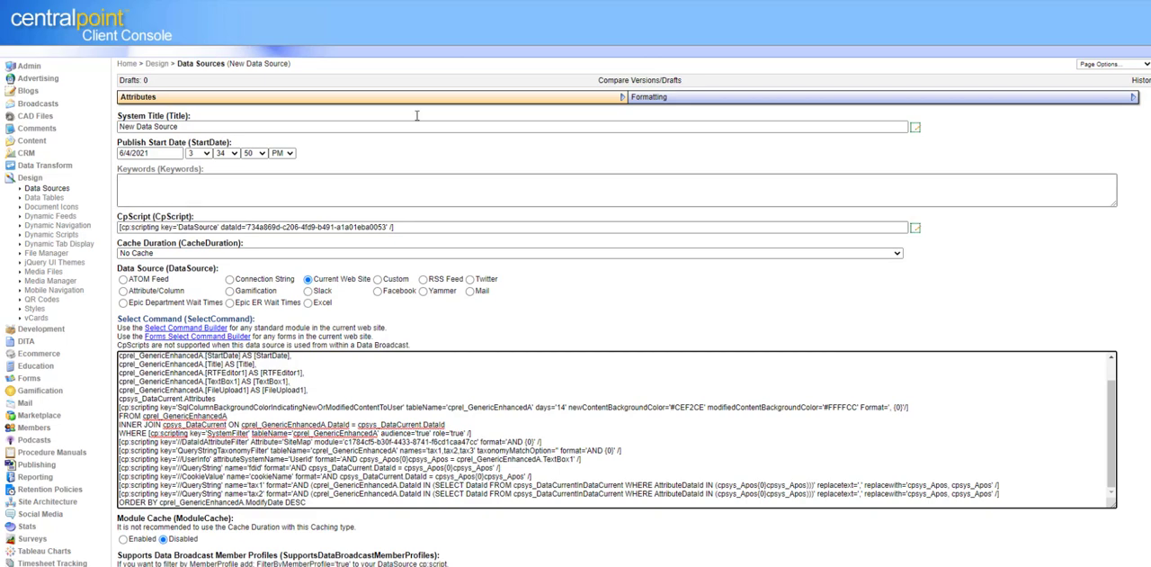